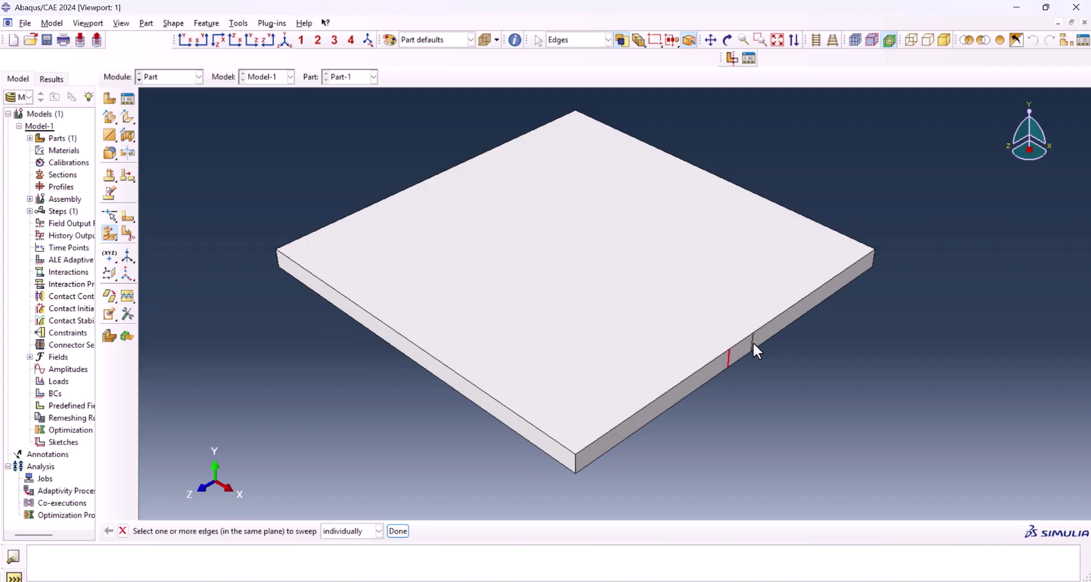
# Sweep the two short side-face edges across the plate to partition off a narrow central strip.
pyautogui.click(398, 529)
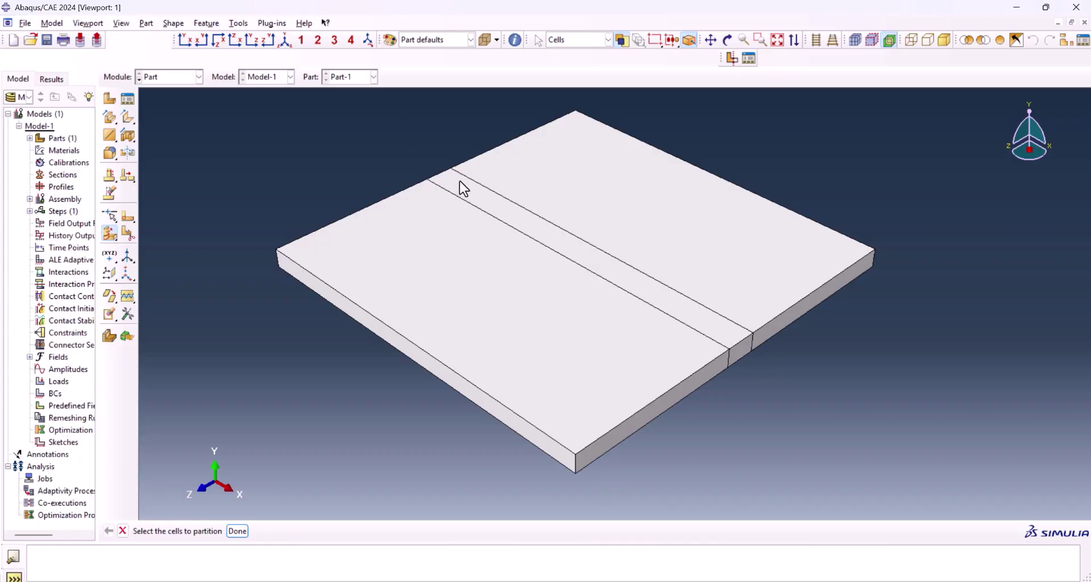
pyautogui.scroll(3, 443, 182)
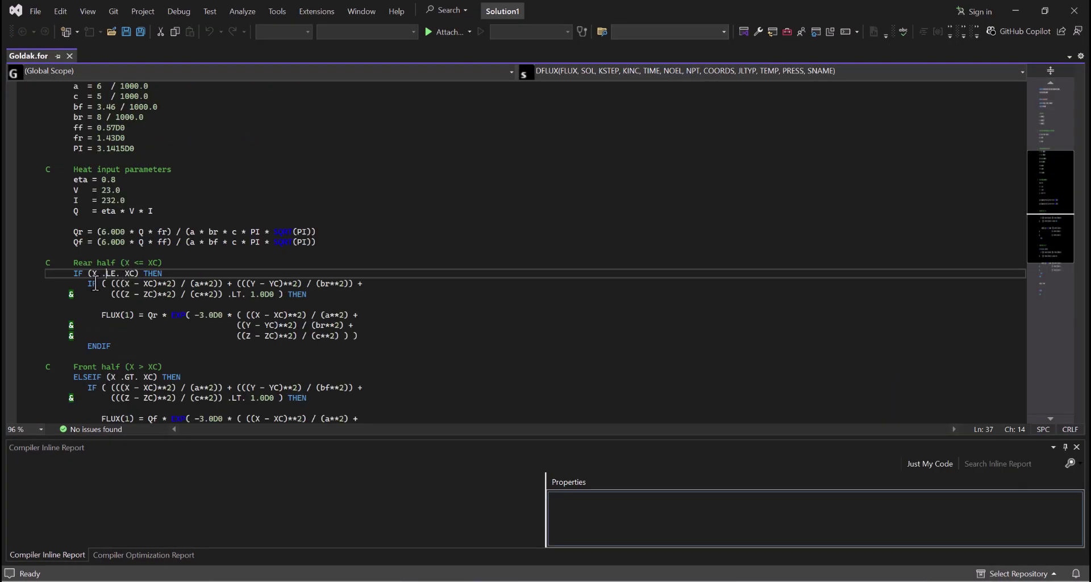
# Examine the rear-half IF condition and the FLUX(1) equation with Qr in the Goldak.for subroutine.
pyautogui.moveTo(96, 284); pyautogui.dragTo(307, 295)
pyautogui.doubleClick(109, 314)
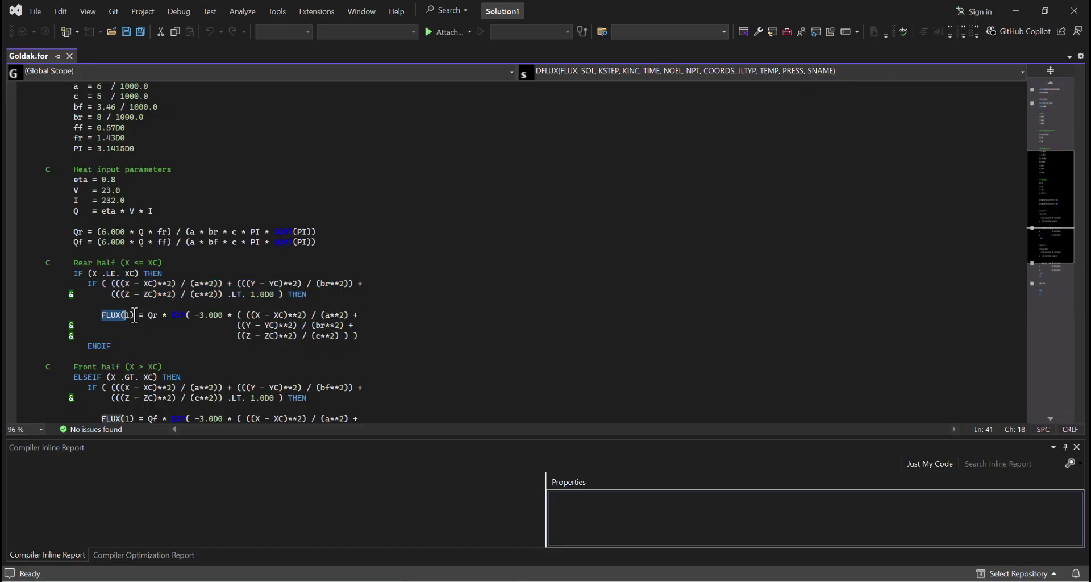
pyautogui.doubleClick(153, 314)
pyautogui.click(190, 315)
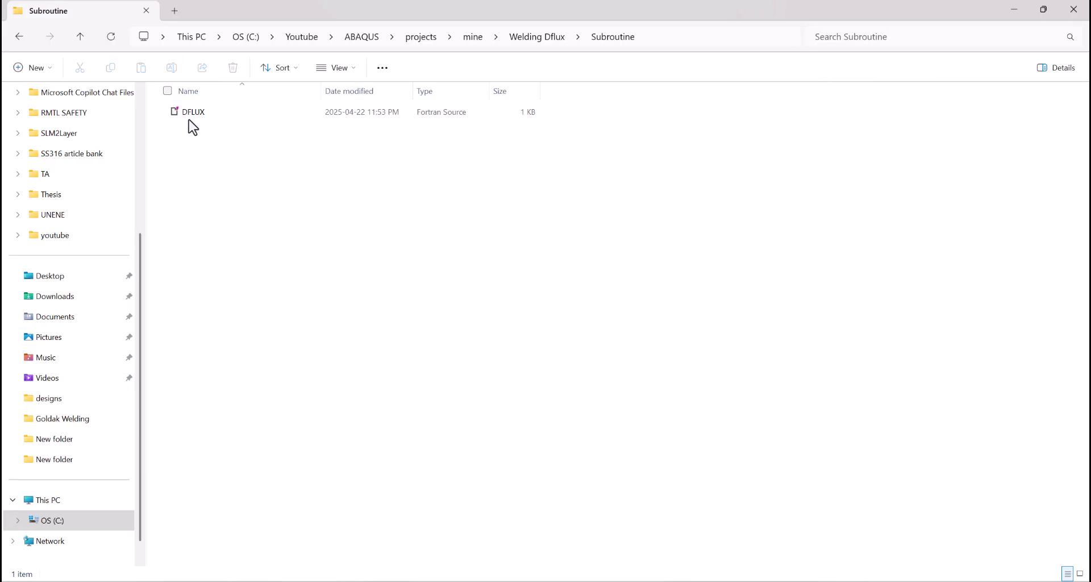
# Go up from the Subroutine folder to the Welding Dflux folder and open one of its items.
pyautogui.click(79, 38)
pyautogui.doubleClick(197, 131)
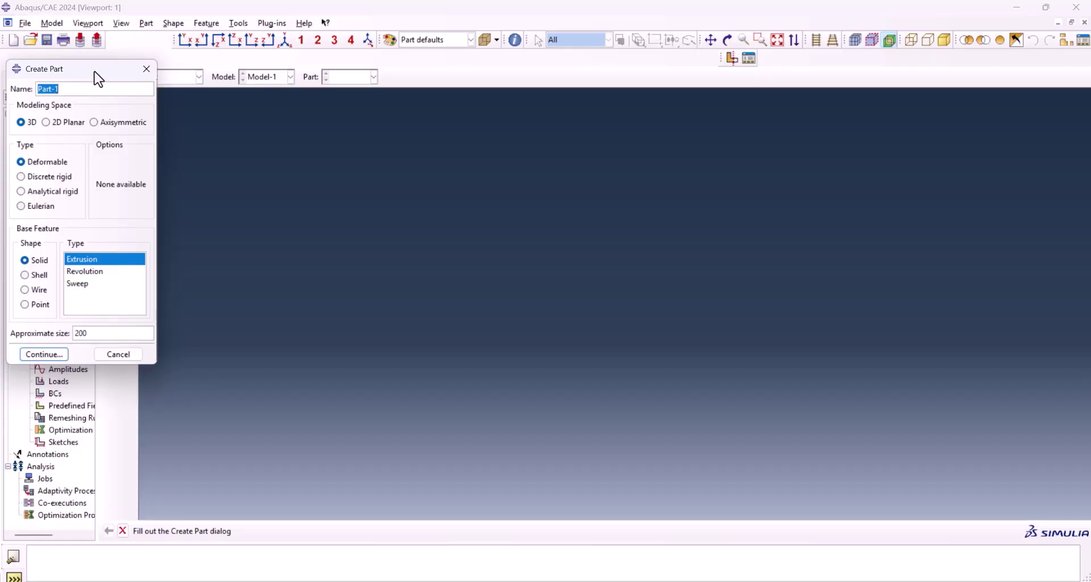
# Create the 3D deformable solid extrusion part Part-1 with a new approximate sketch size.
pyautogui.moveTo(99, 71); pyautogui.dragTo(370, 84)
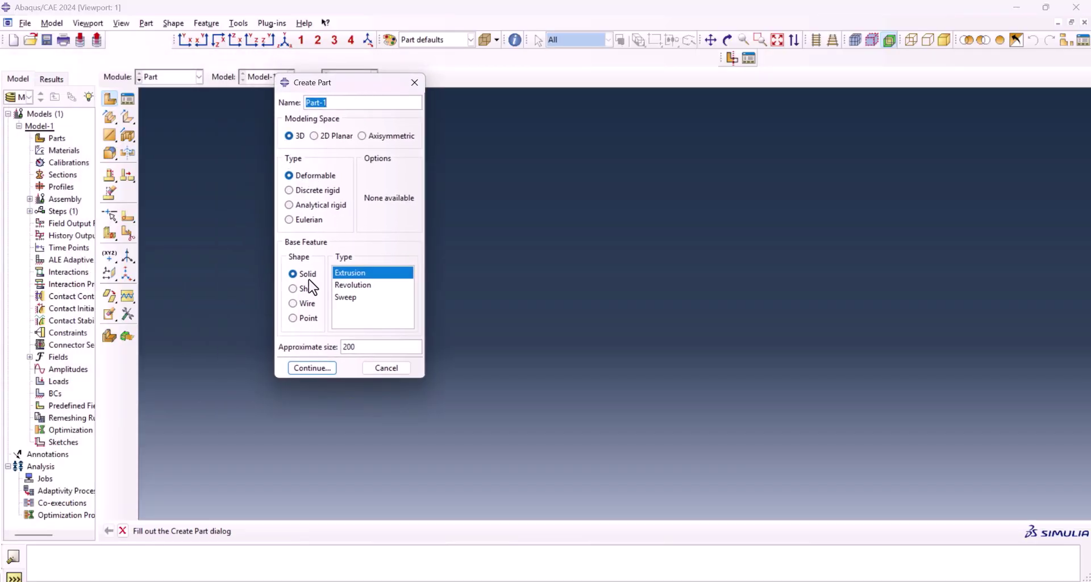
pyautogui.click(361, 343)
pyautogui.click(313, 368)
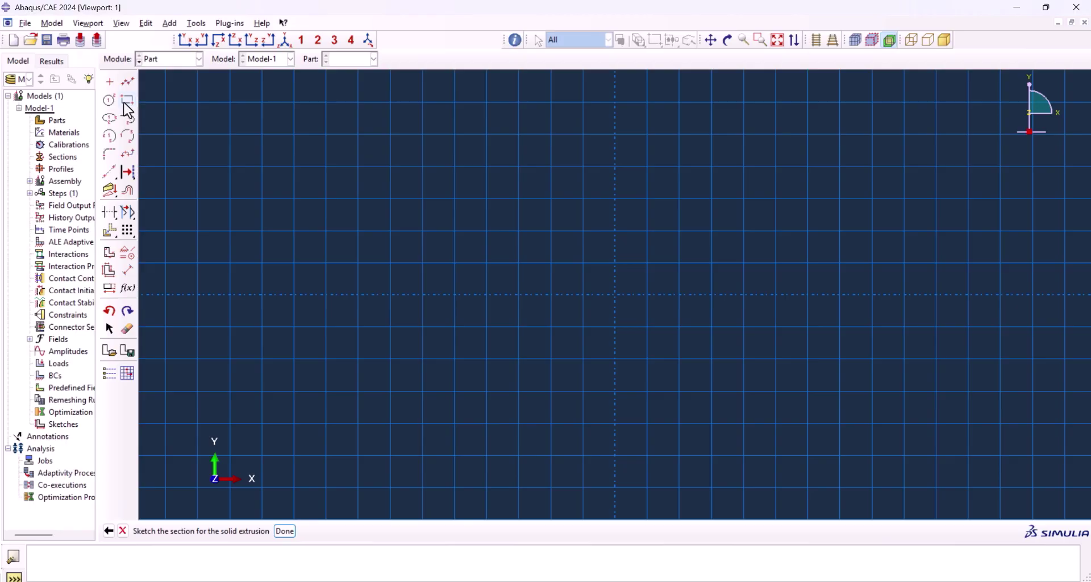
# Sketch a rectangle about 0.05 wide and 0.01 high above the horizontal axis.
pyautogui.click(128, 101)
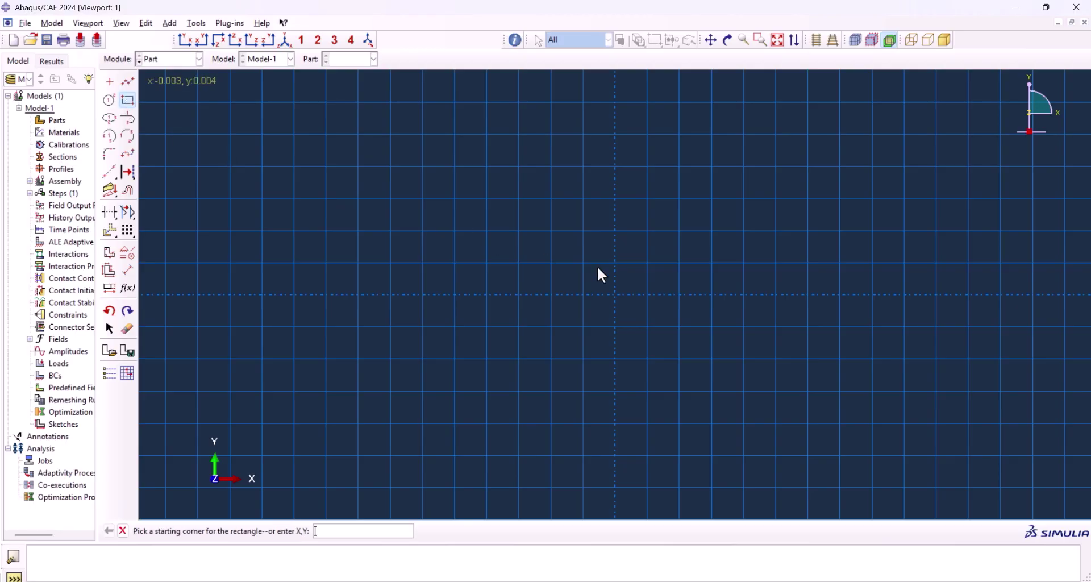
pyautogui.click(487, 199)
pyautogui.click(807, 261)
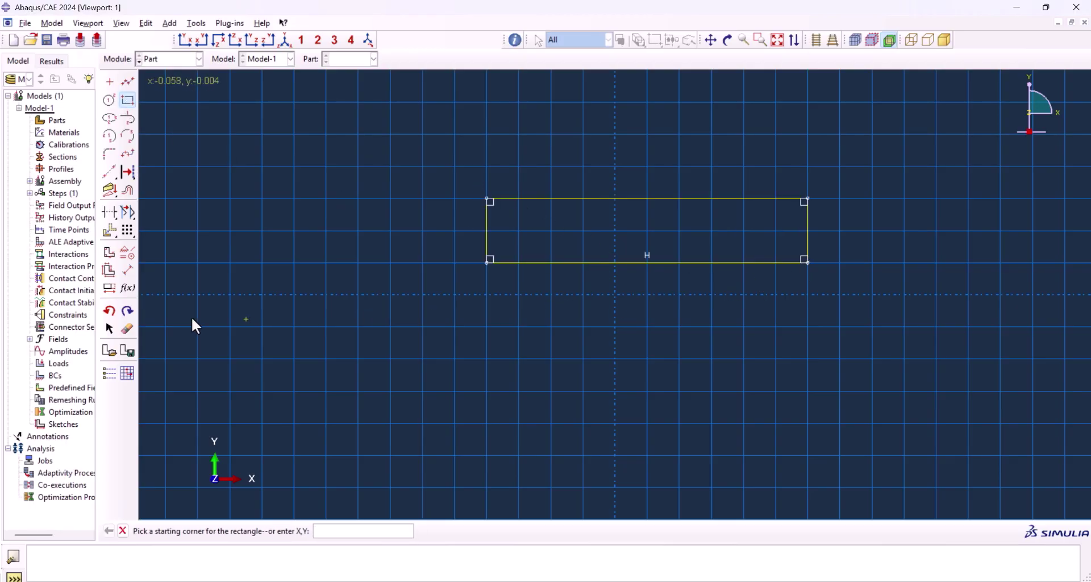
# Dimension the rectangle with a height of 0.0025 and a width of 0.05.
pyautogui.click(128, 271)
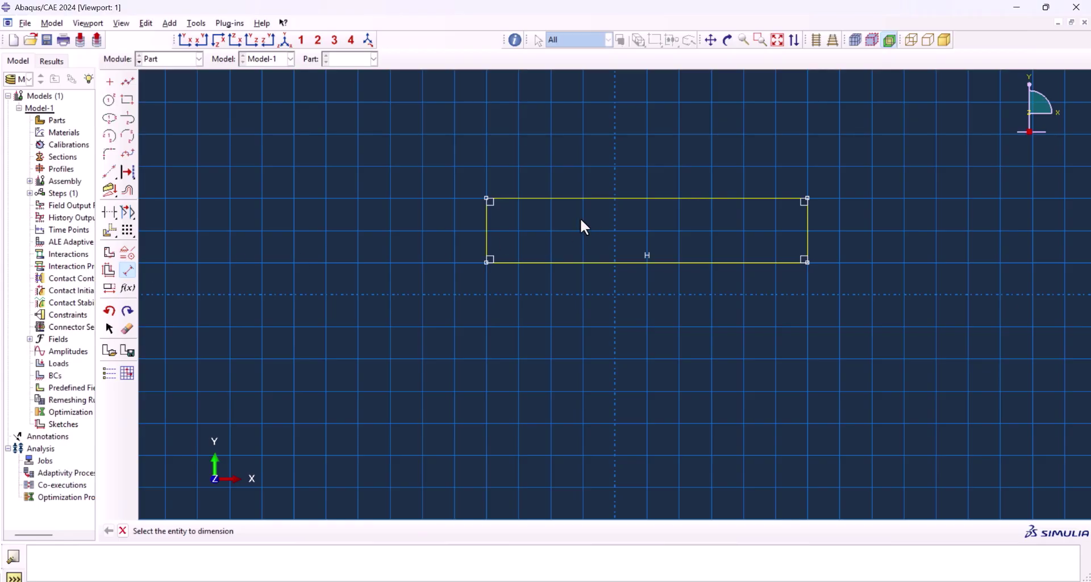
pyautogui.click(487, 229)
pyautogui.click(392, 220)
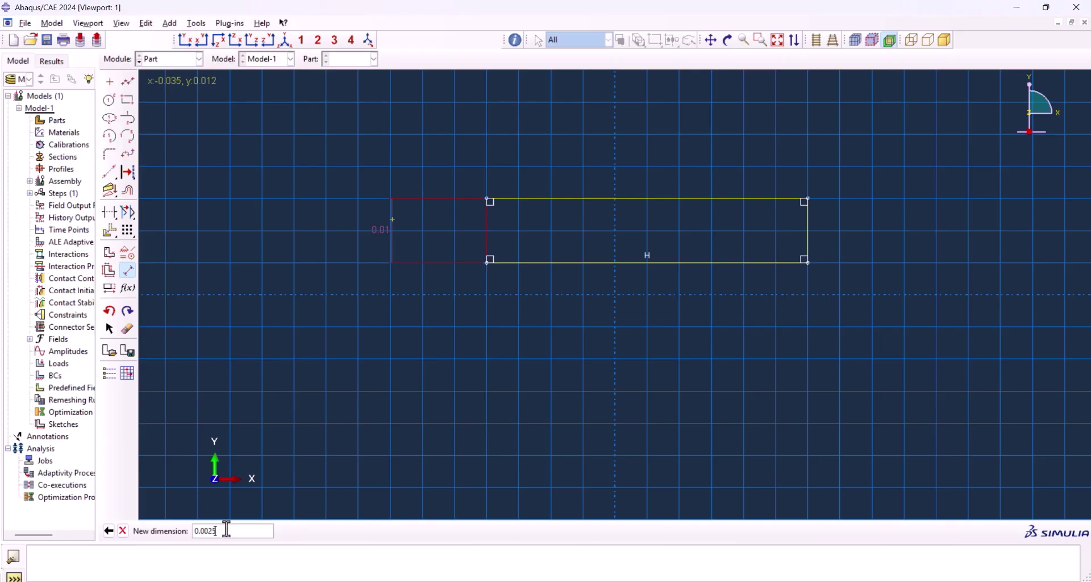
pyautogui.press('Return')
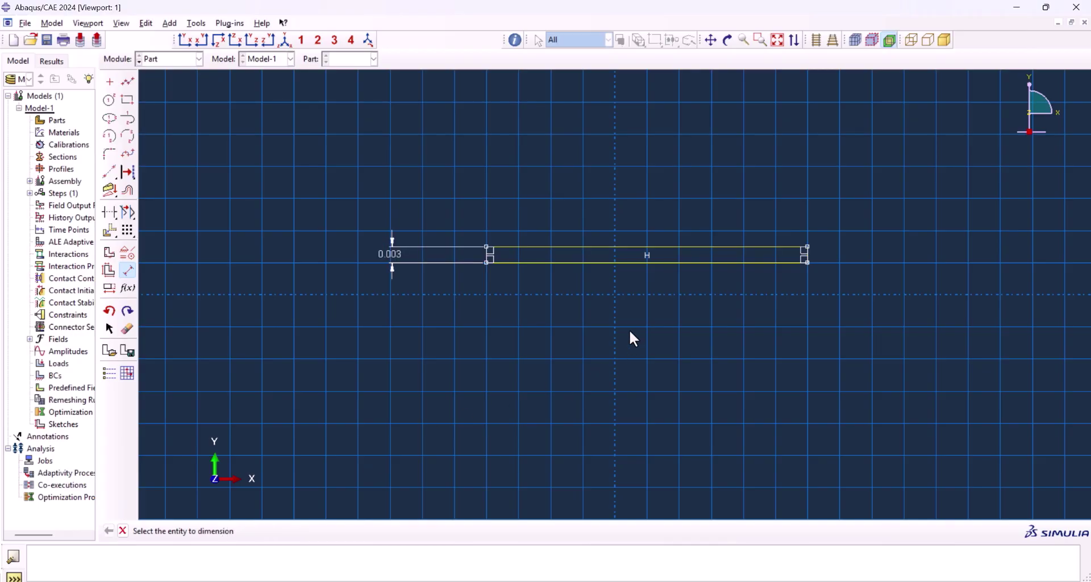
pyautogui.click(609, 262)
pyautogui.click(609, 285)
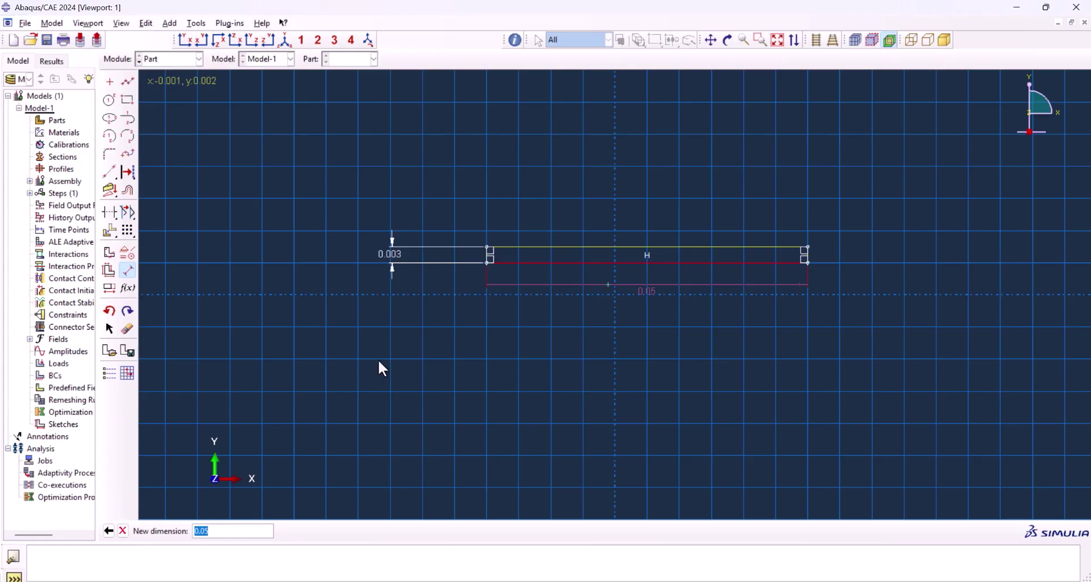
pyautogui.press('Return')
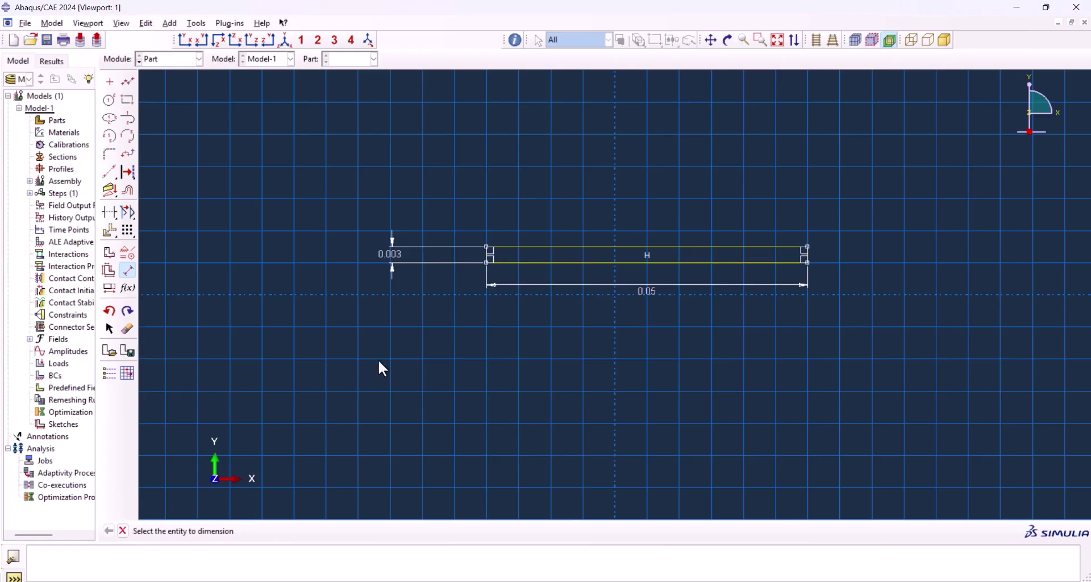
# Finish the section sketch and extrude it to a depth matching its width to form a square plate.
pyautogui.press('Escape')
pyautogui.middleClick(378, 354)
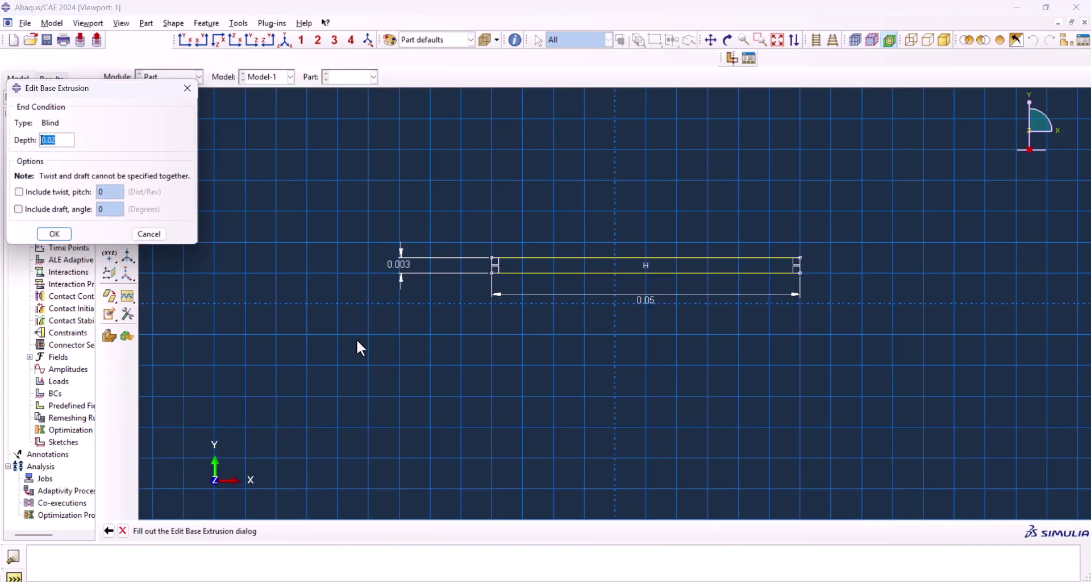
pyautogui.click(56, 139)
pyautogui.hotkey('shift', 'Left')
pyautogui.click(54, 234)
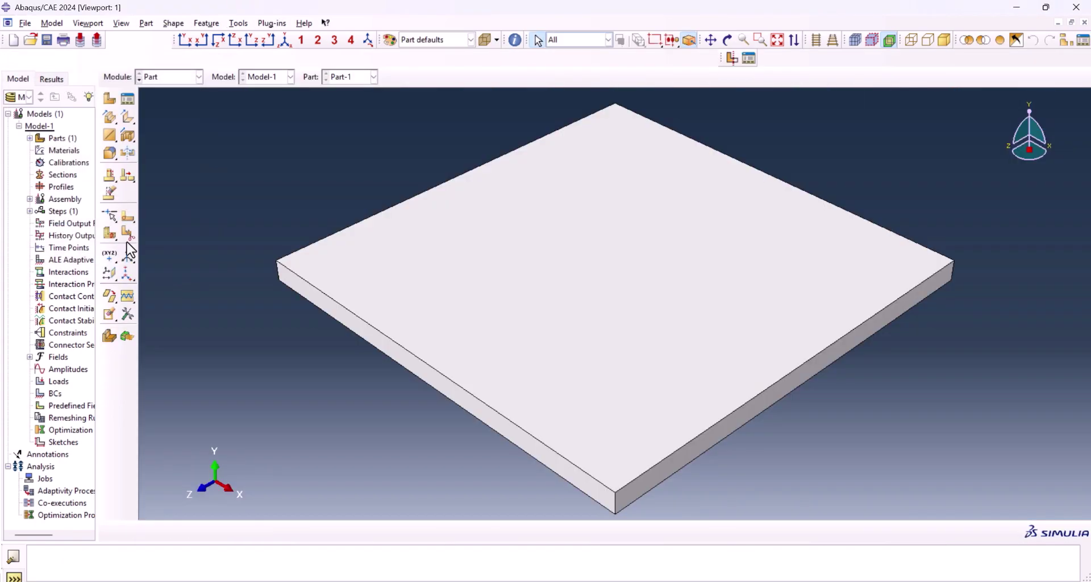
# Partition the plate's side face along the X end with two sketched vertical lines, each about 0.002 from the centre.
pyautogui.scroll(2, 282, 177)
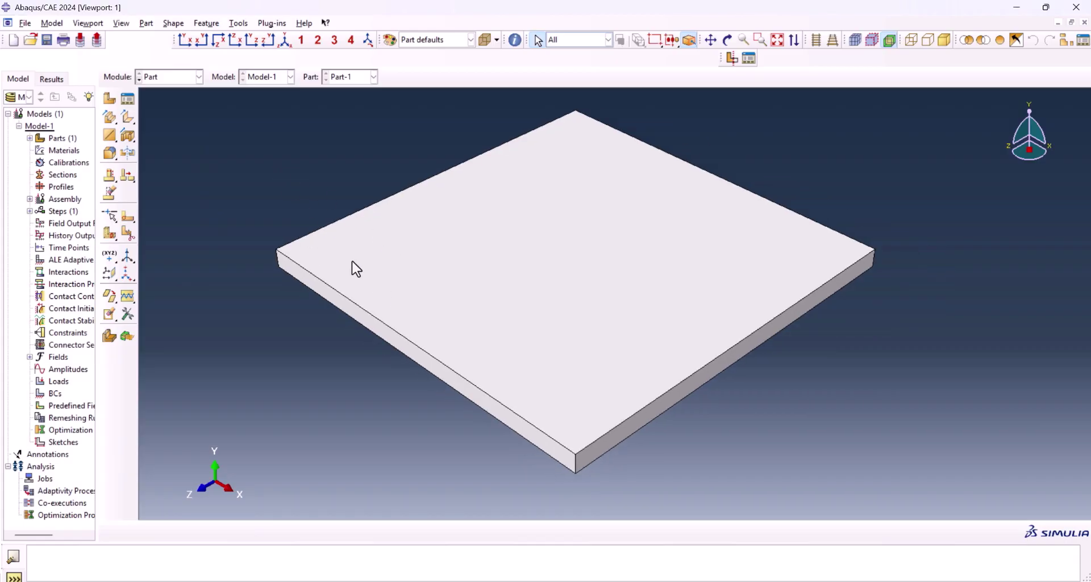
pyautogui.click(714, 371)
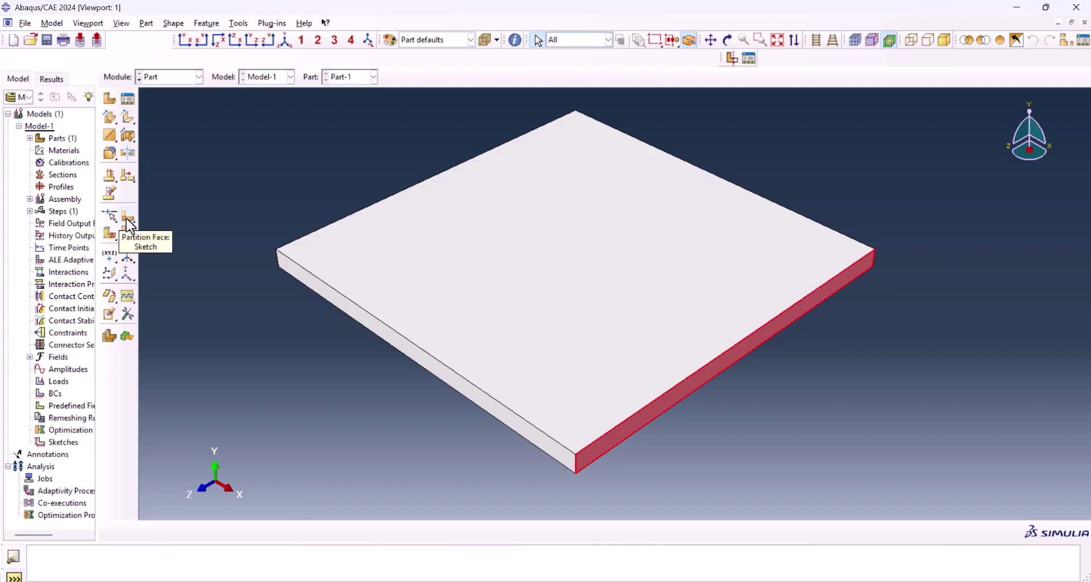
pyautogui.click(128, 219)
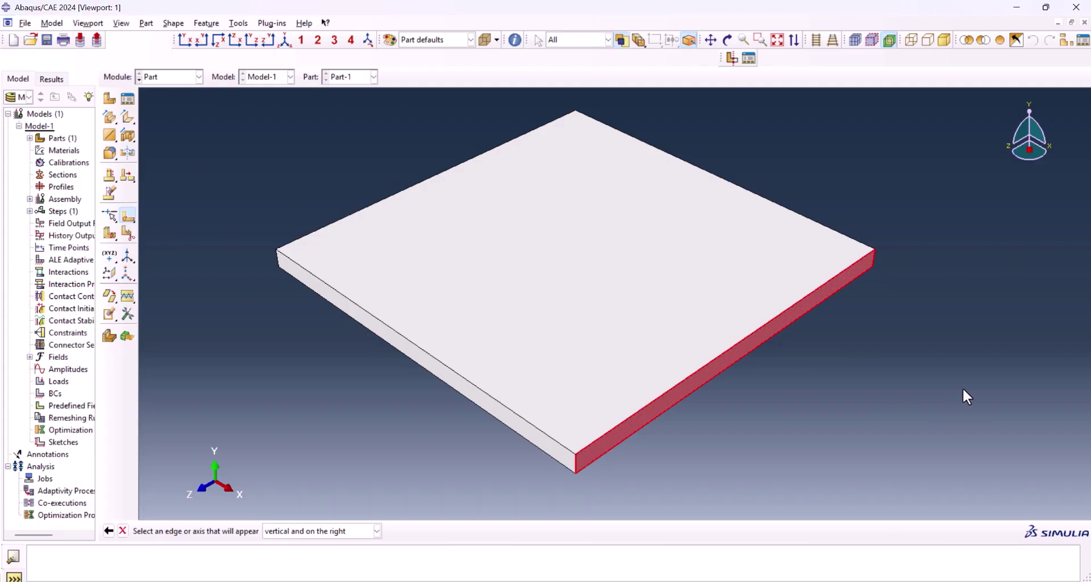
pyautogui.click(875, 260)
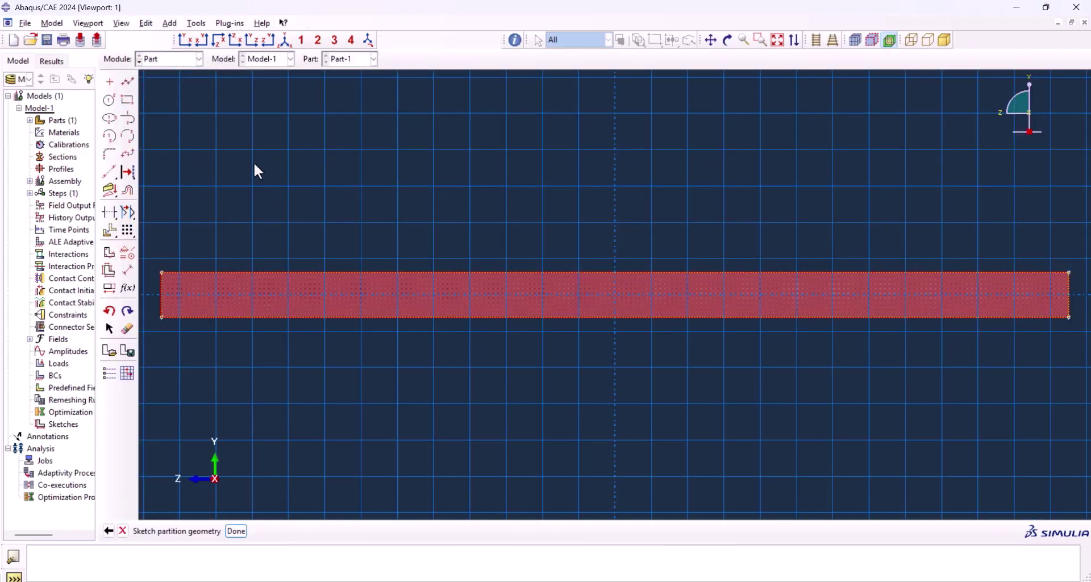
pyautogui.click(129, 82)
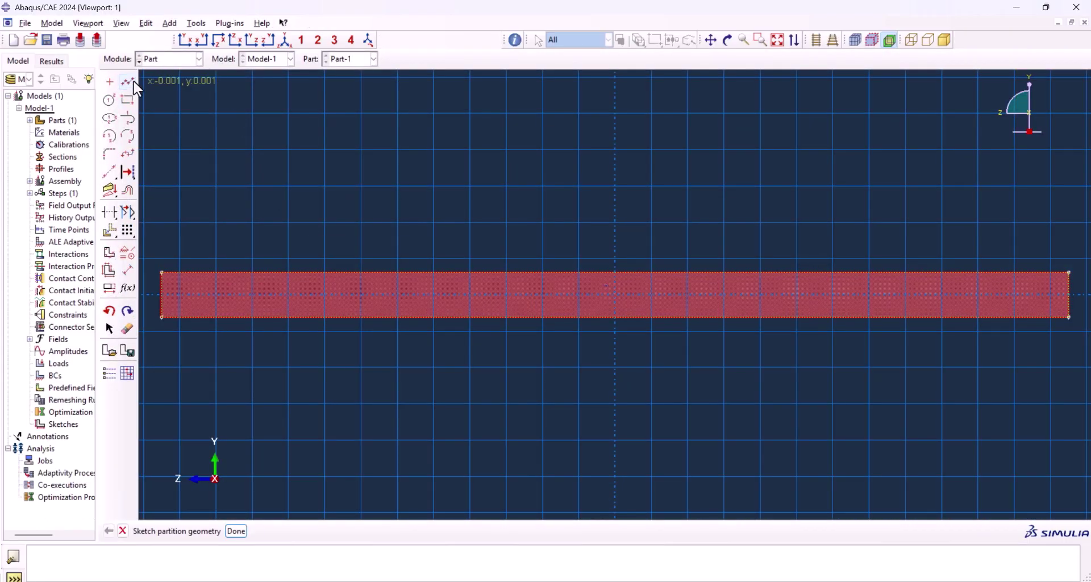
pyautogui.click(580, 273)
pyautogui.click(579, 317)
pyautogui.click(654, 273)
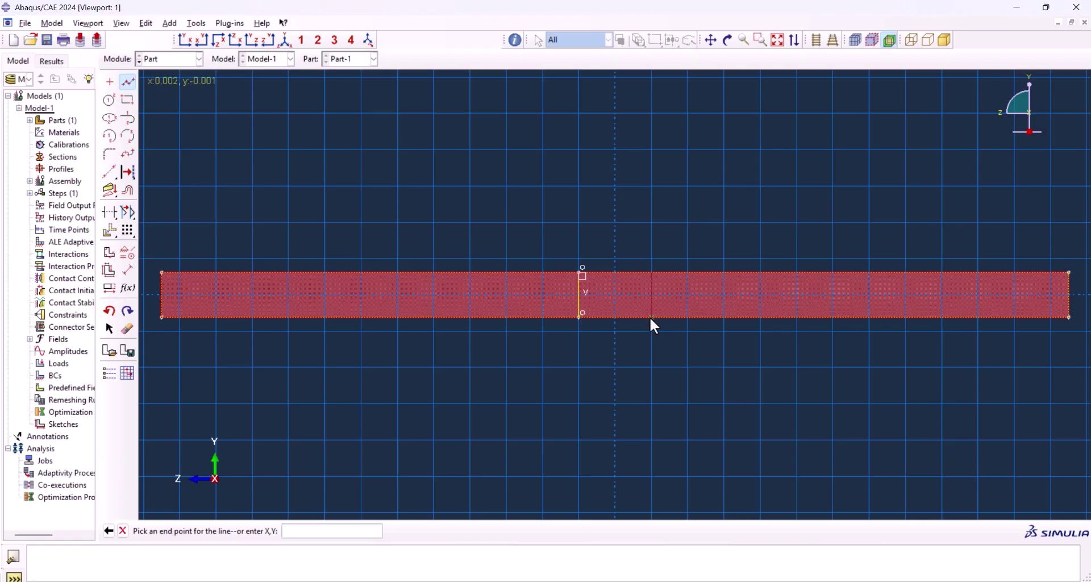
pyautogui.click(653, 316)
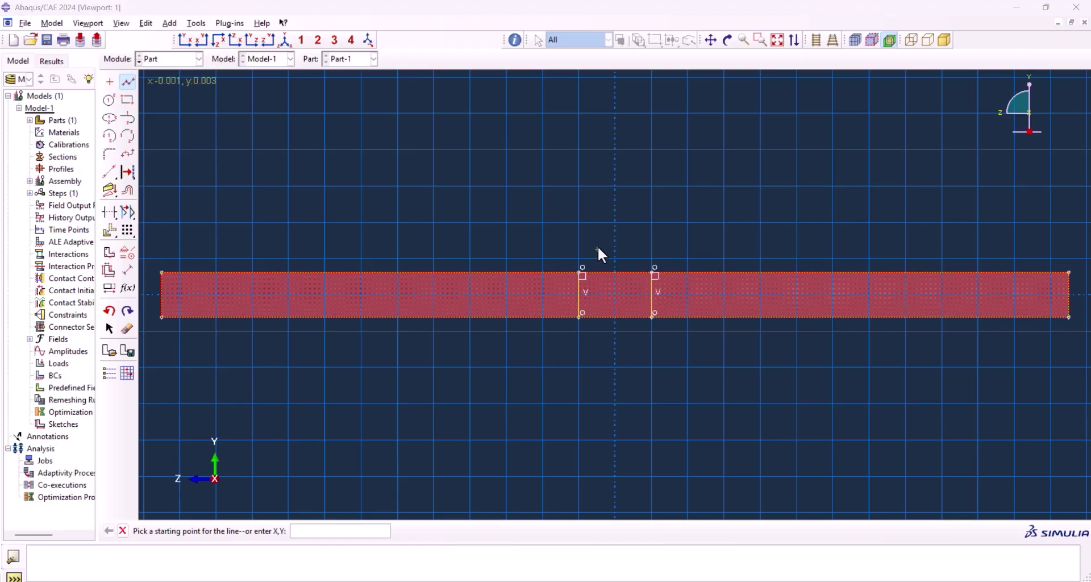
pyautogui.middleClick(608, 353)
pyautogui.middleClick(607, 353)
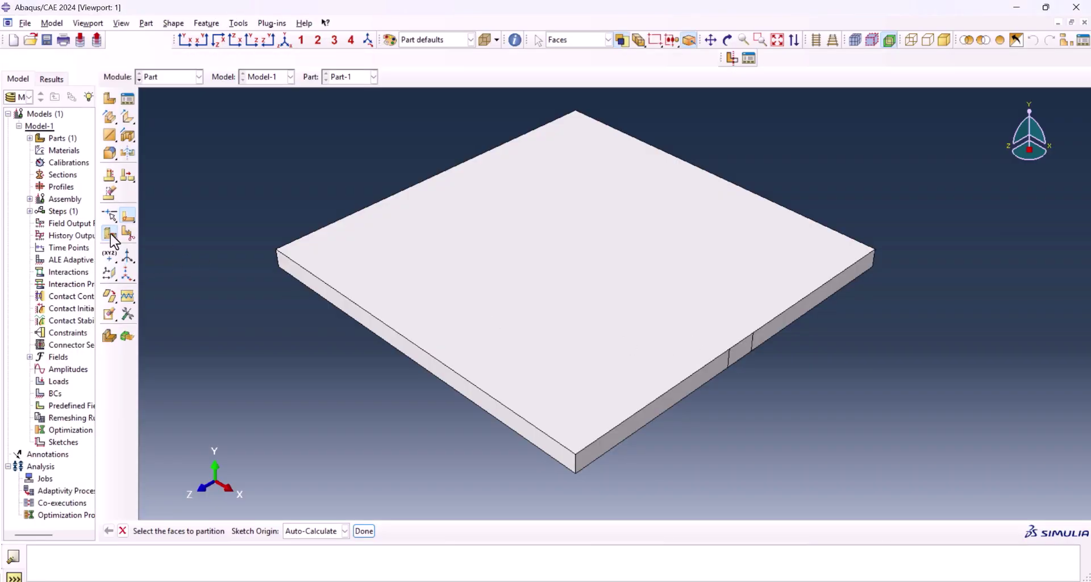
# Partition the plate's cell by sweeping both side-face partition lines along the plate's perpendicular upper edge.
pyautogui.click(110, 234)
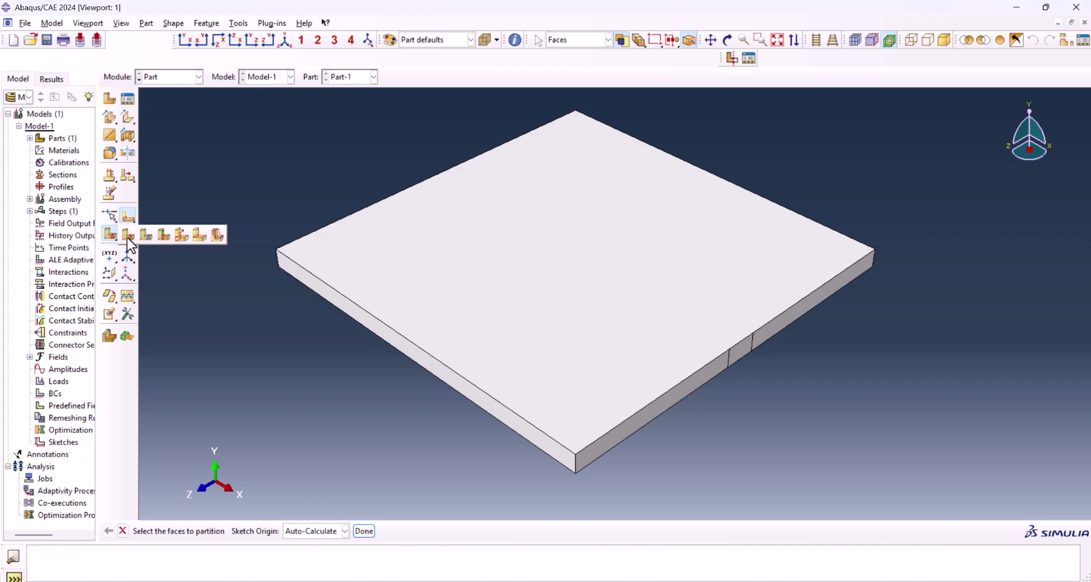
pyautogui.click(182, 236)
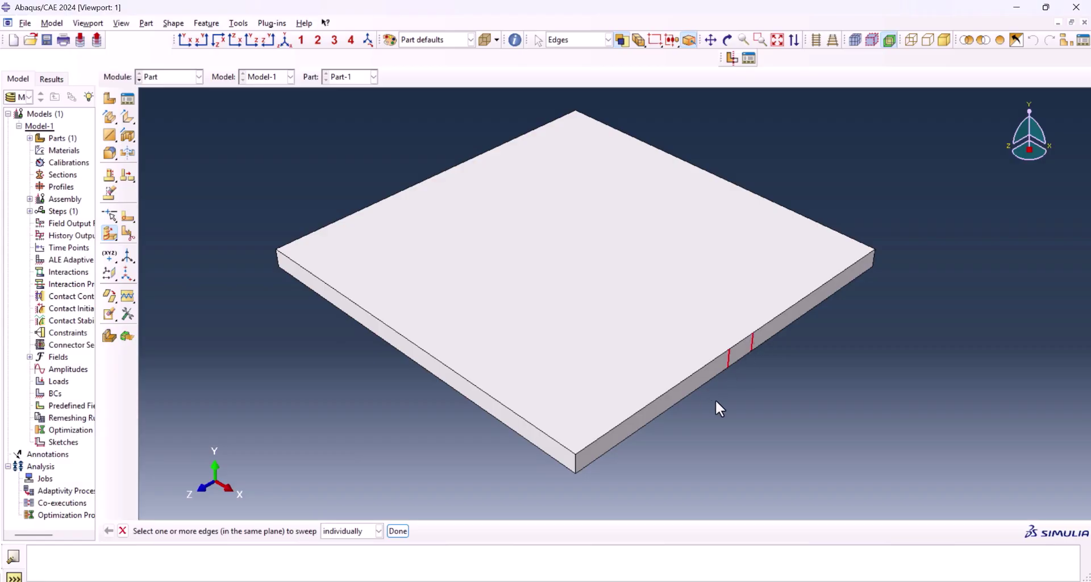
pyautogui.click(399, 531)
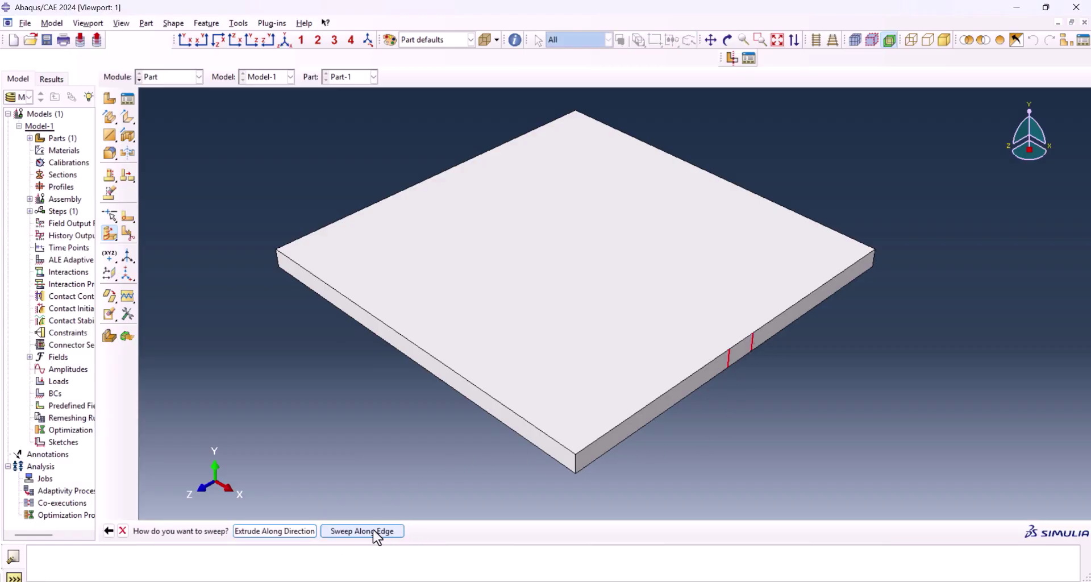
pyautogui.click(350, 534)
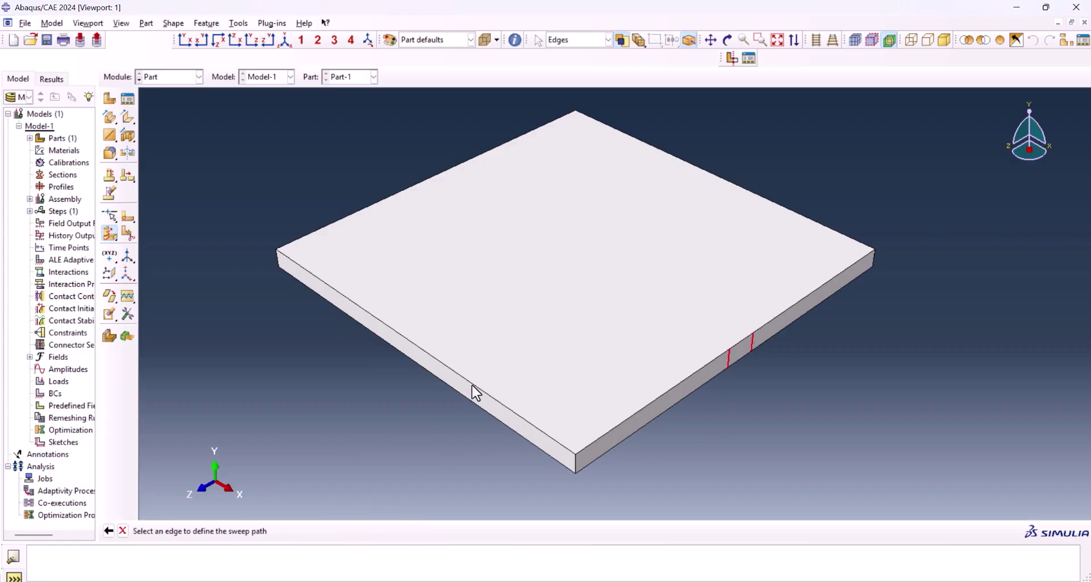
pyautogui.click(473, 389)
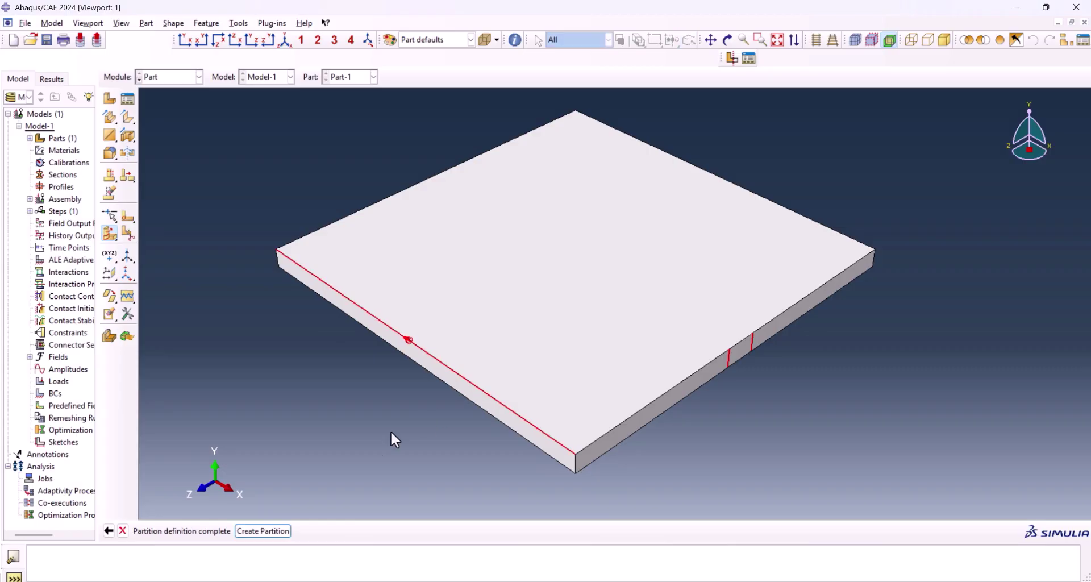
pyautogui.click(265, 530)
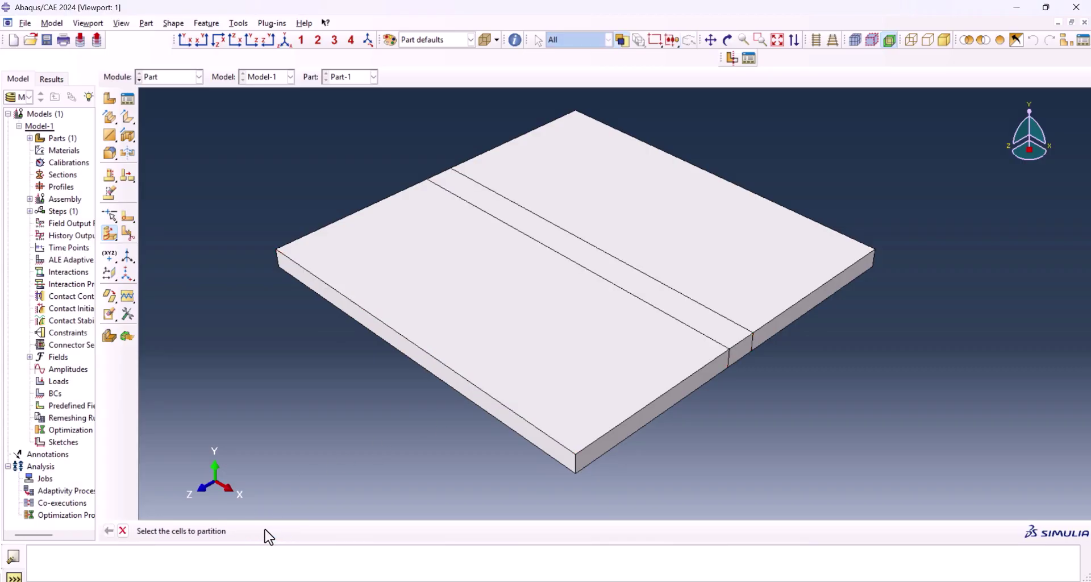
pyautogui.click(449, 181)
pyautogui.scroll(3, 442, 180)
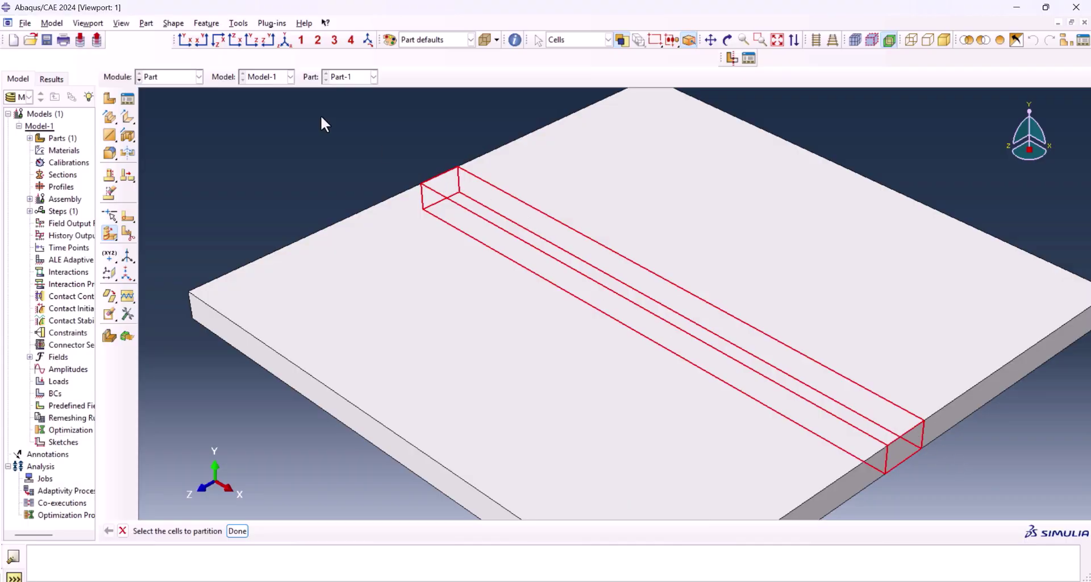
pyautogui.scroll(-3, 457, 196)
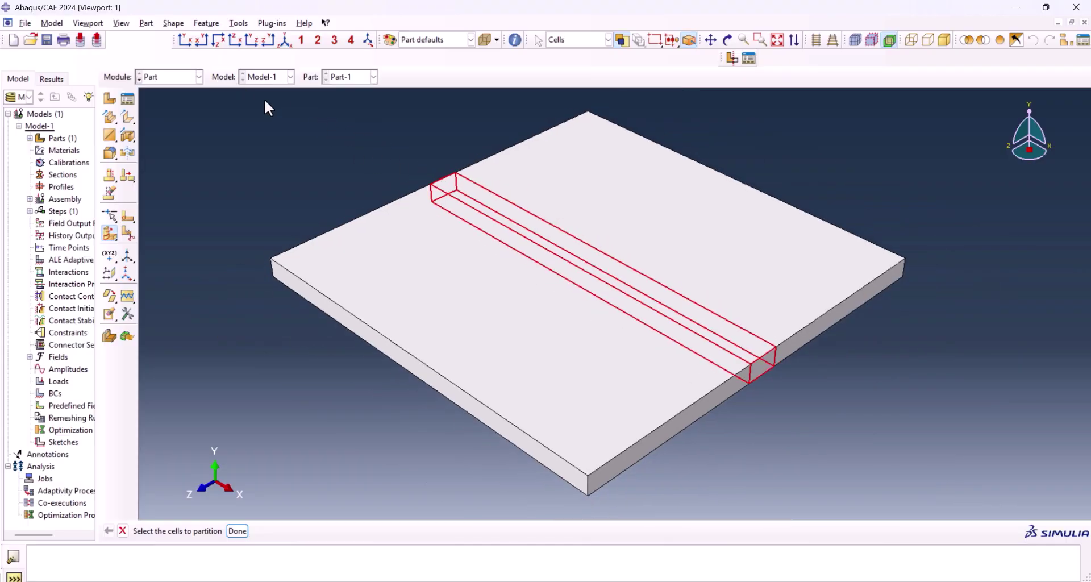
# Start a new material in the Property module and add a temperature-dependent Density behavior to it.
pyautogui.click(164, 77)
pyautogui.click(152, 99)
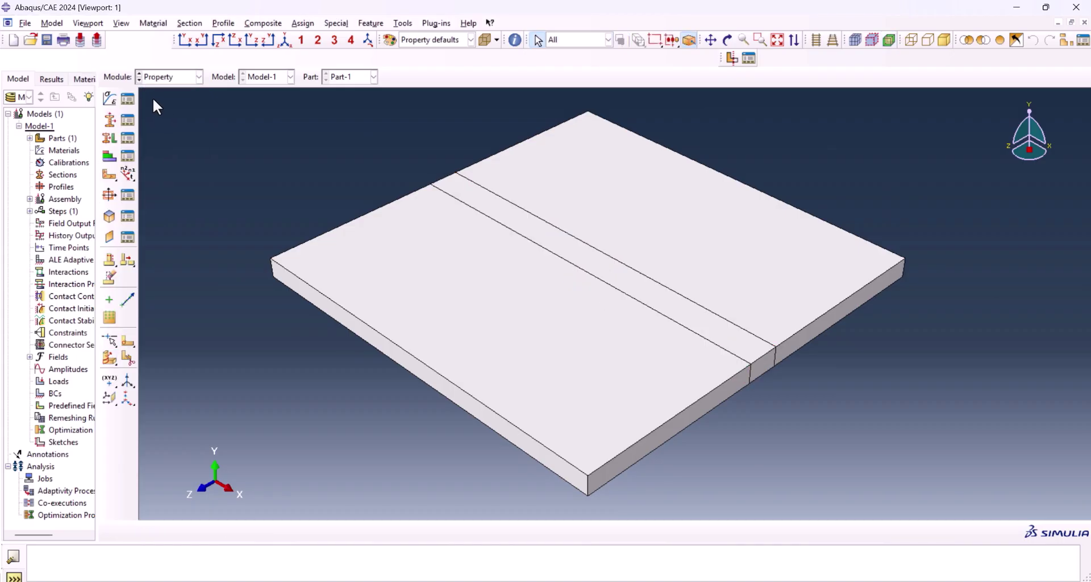
pyautogui.click(109, 96)
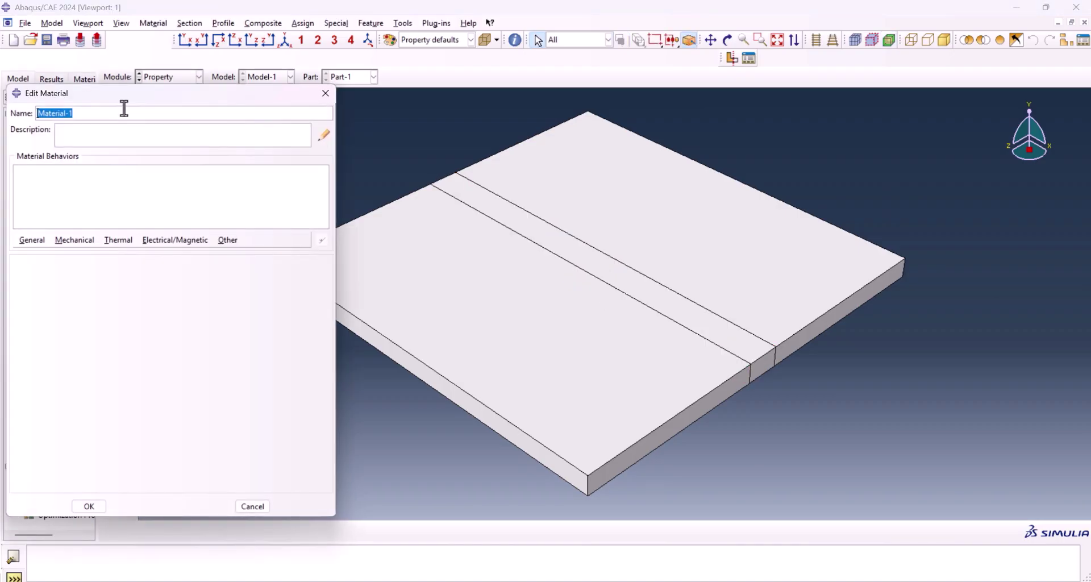
pyautogui.moveTo(148, 100); pyautogui.dragTo(377, 89)
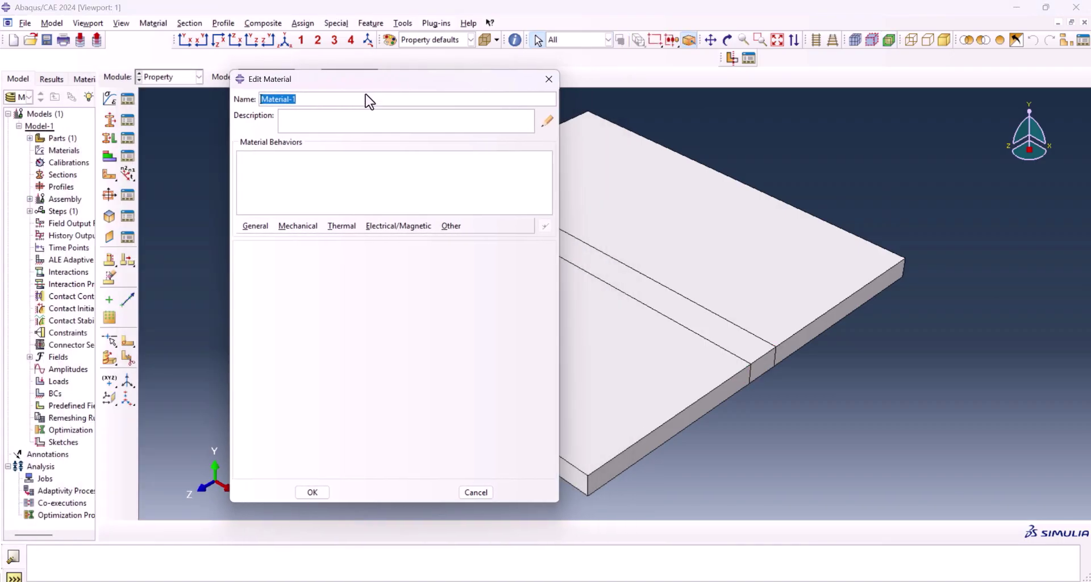
pyautogui.click(259, 226)
pyautogui.click(267, 236)
pyautogui.click(277, 283)
# Add temperature-dependent Conductivity and Specific Heat behaviors to Material-1, and reselect its Density behavior.
pyautogui.click(352, 235)
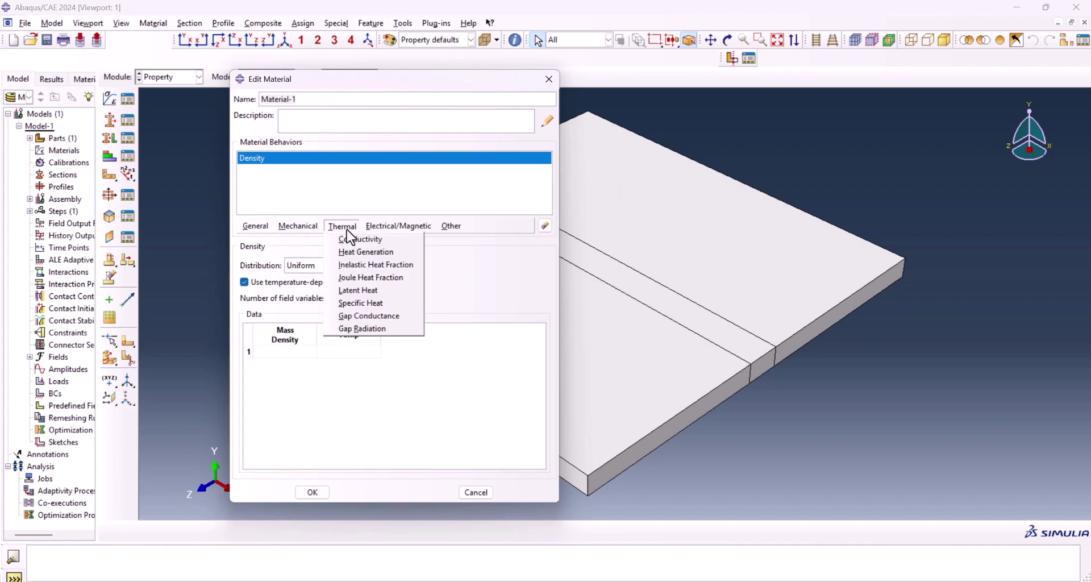
pyautogui.click(361, 240)
pyautogui.click(245, 283)
pyautogui.click(341, 226)
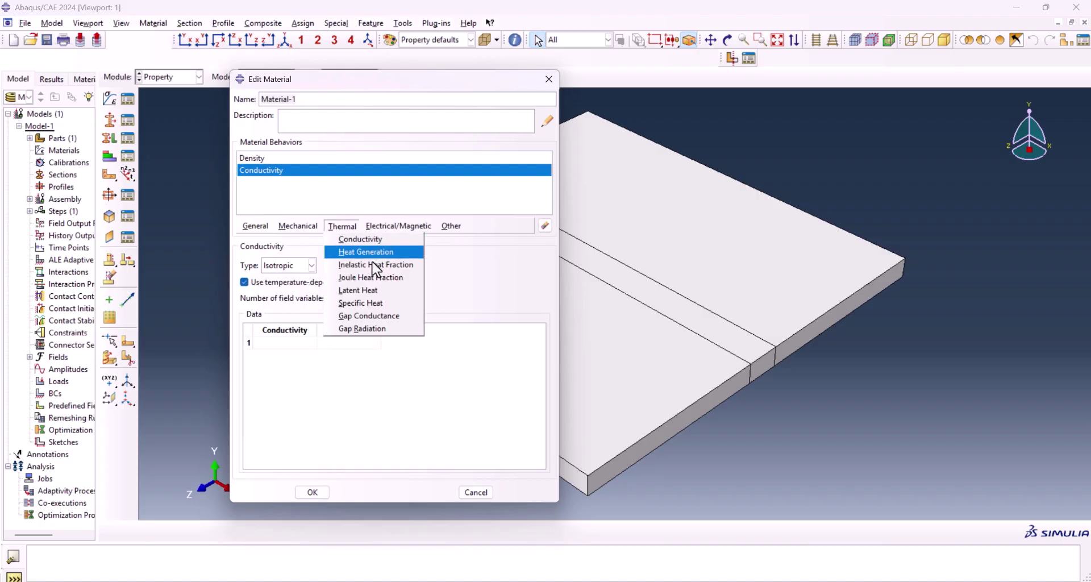
pyautogui.click(392, 303)
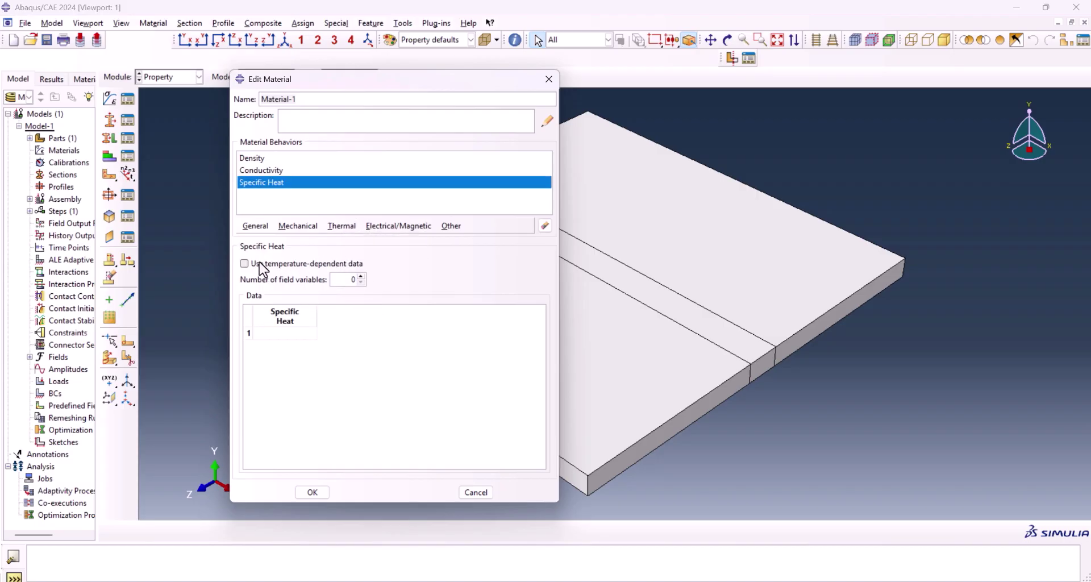
pyautogui.click(264, 266)
pyautogui.click(286, 159)
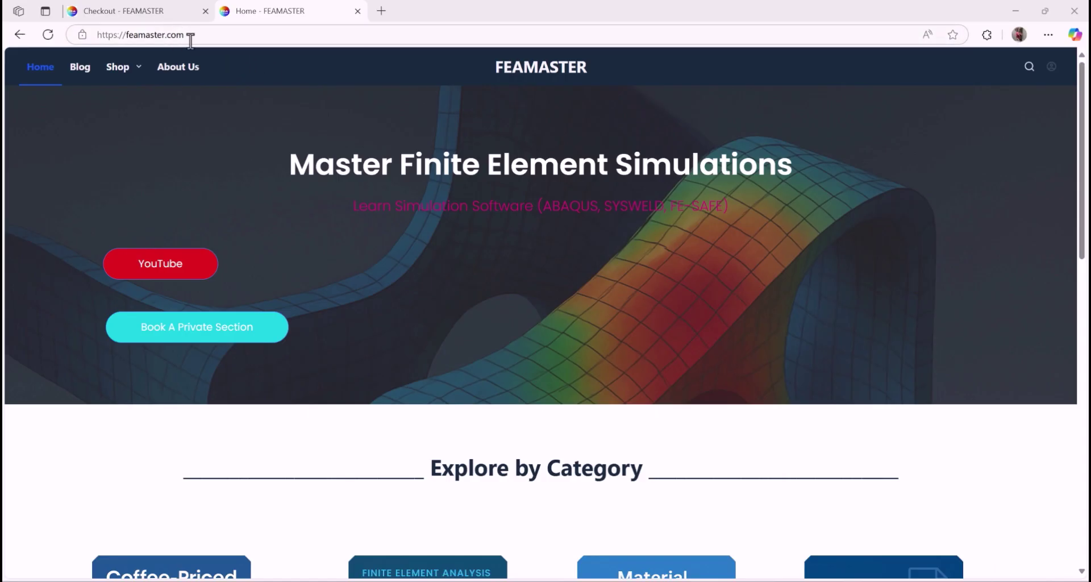
# Switch to the browser and add Temperature-Dependent Properties of Carbon Steel from FEAMASTER's Material Property Packs to the cart.
pyautogui.moveTo(129, 70)
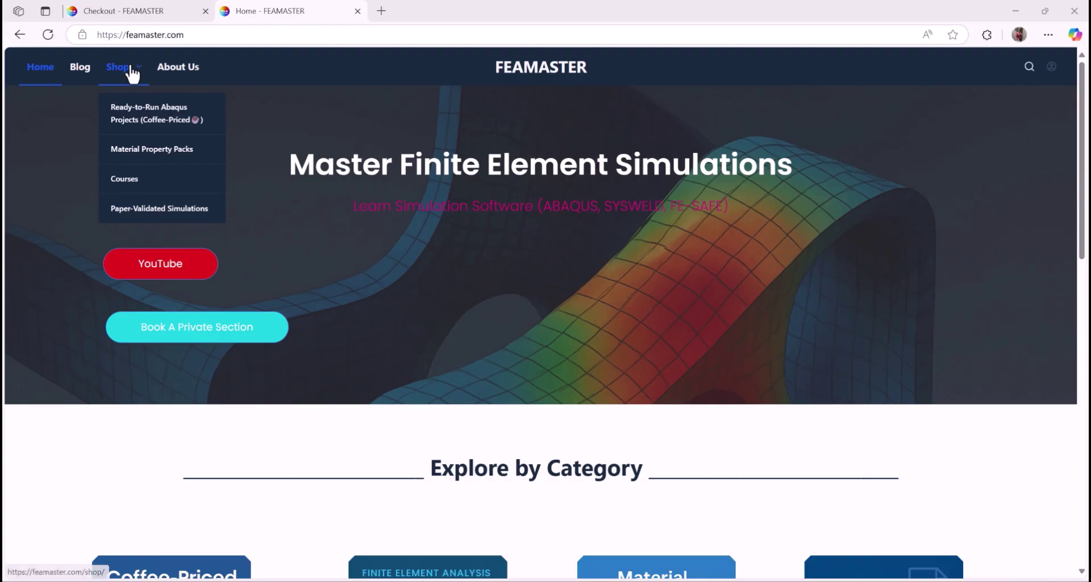
pyautogui.click(149, 153)
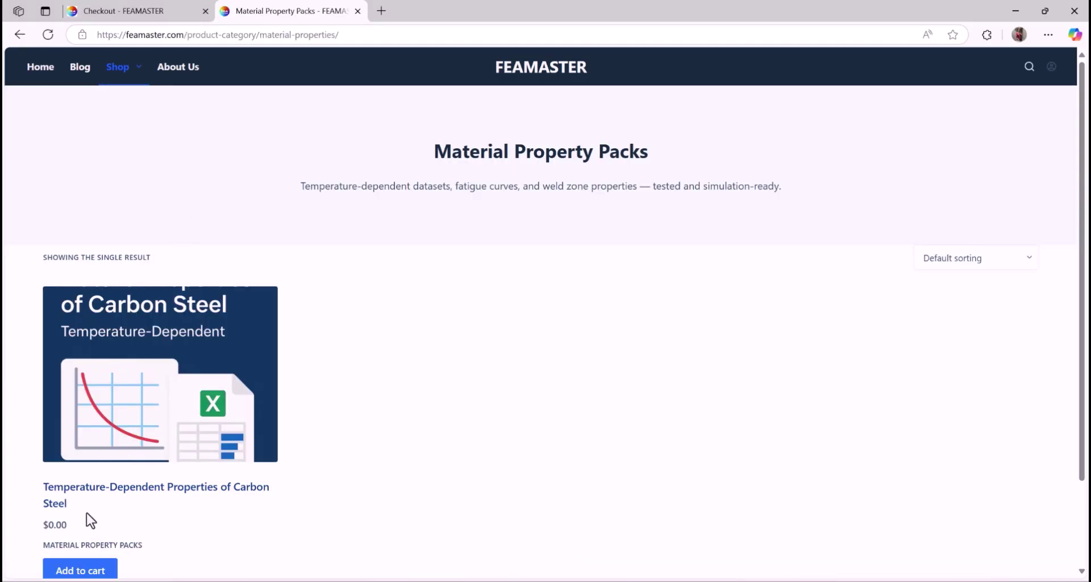
pyautogui.click(84, 571)
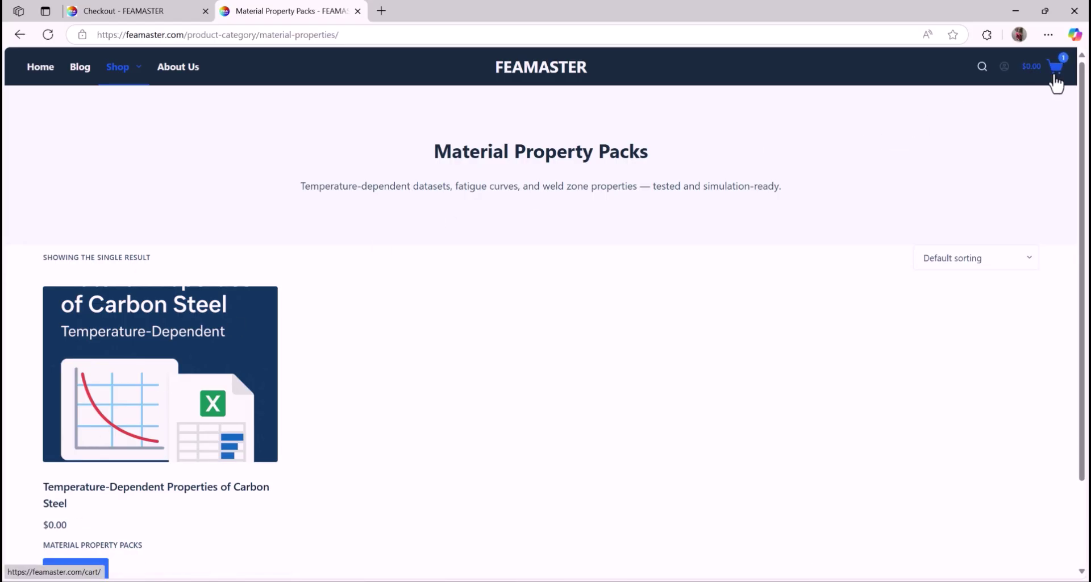
# Download the carbon steel properties spreadsheet from the received order page, and open it in Excel with editing enabled.
pyautogui.hotkey('ctrl', 'w')
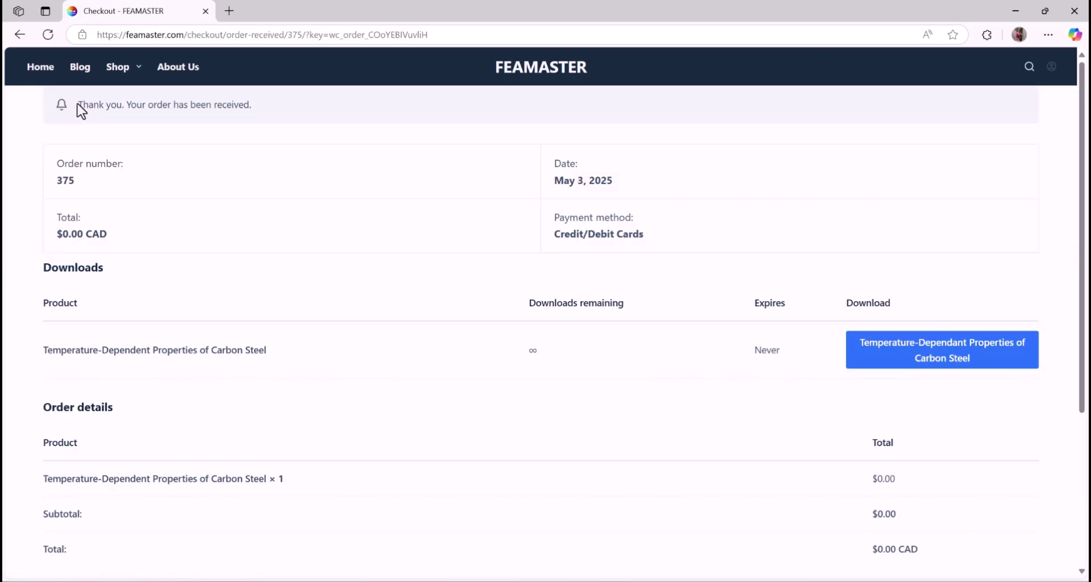
pyautogui.moveTo(79, 104); pyautogui.dragTo(268, 117)
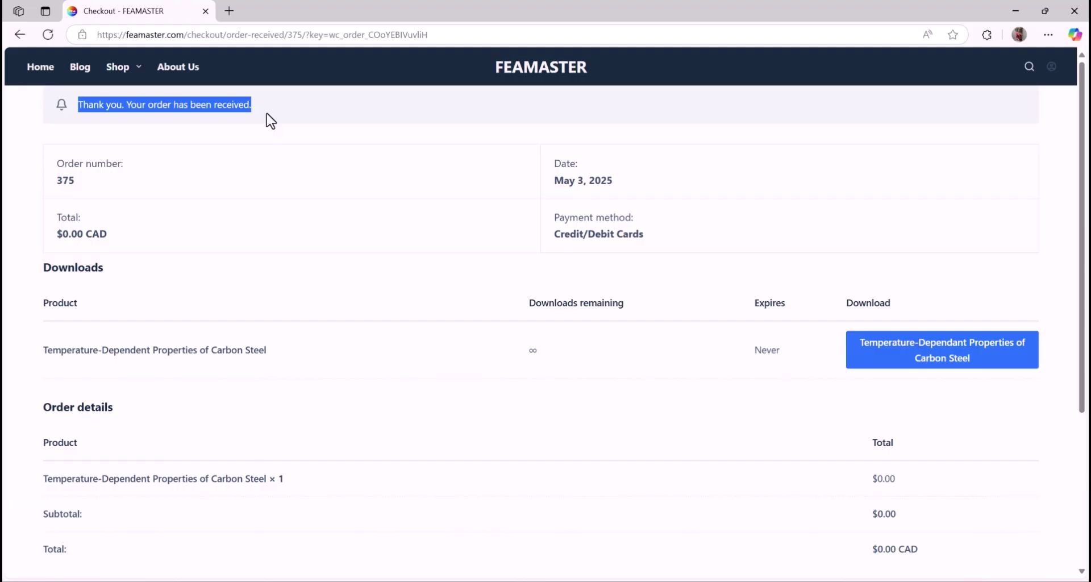
pyautogui.click(969, 373)
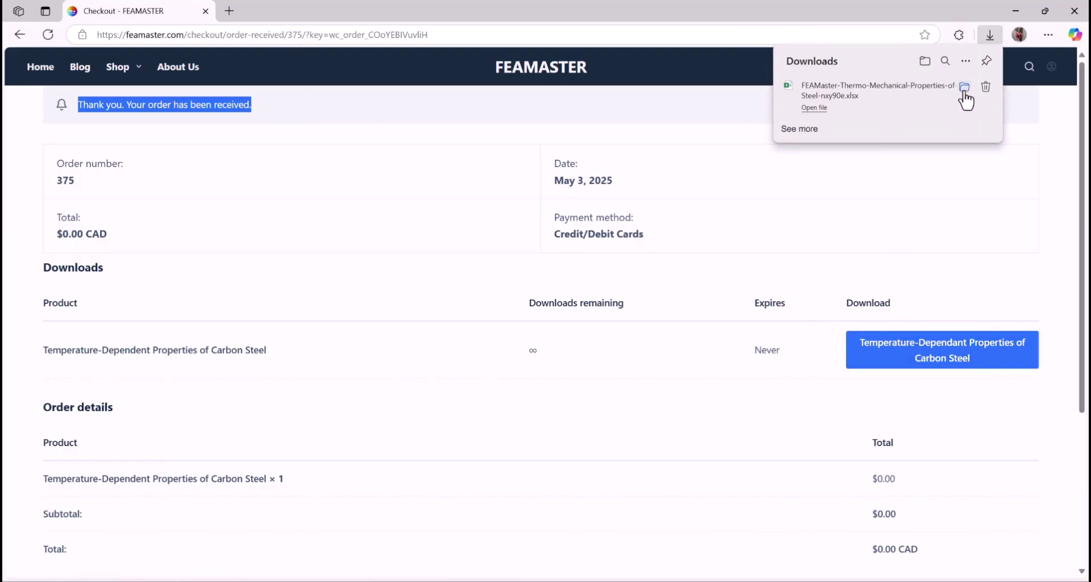
pyautogui.click(902, 91)
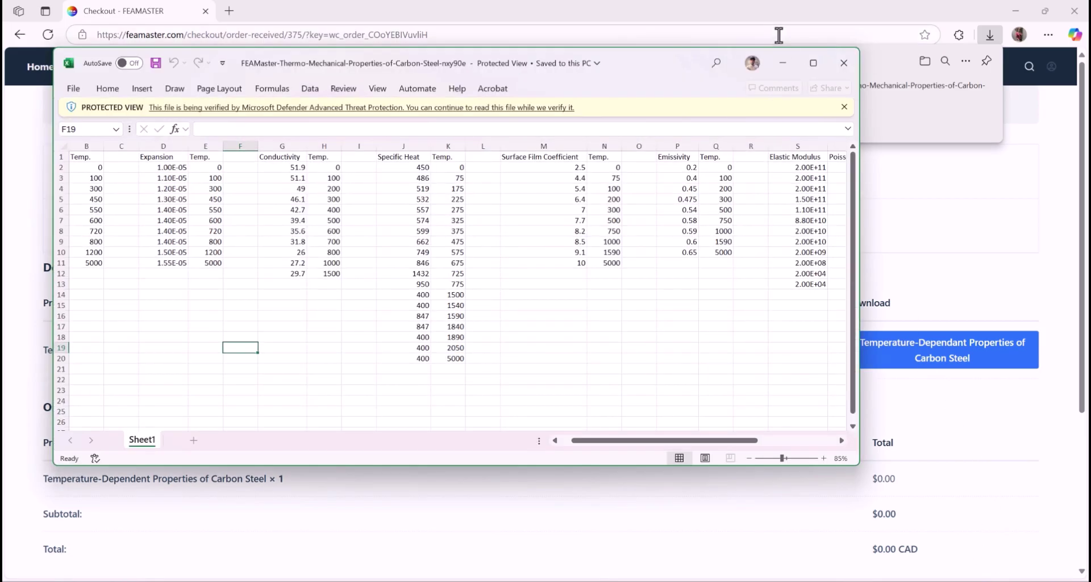
pyautogui.click(814, 63)
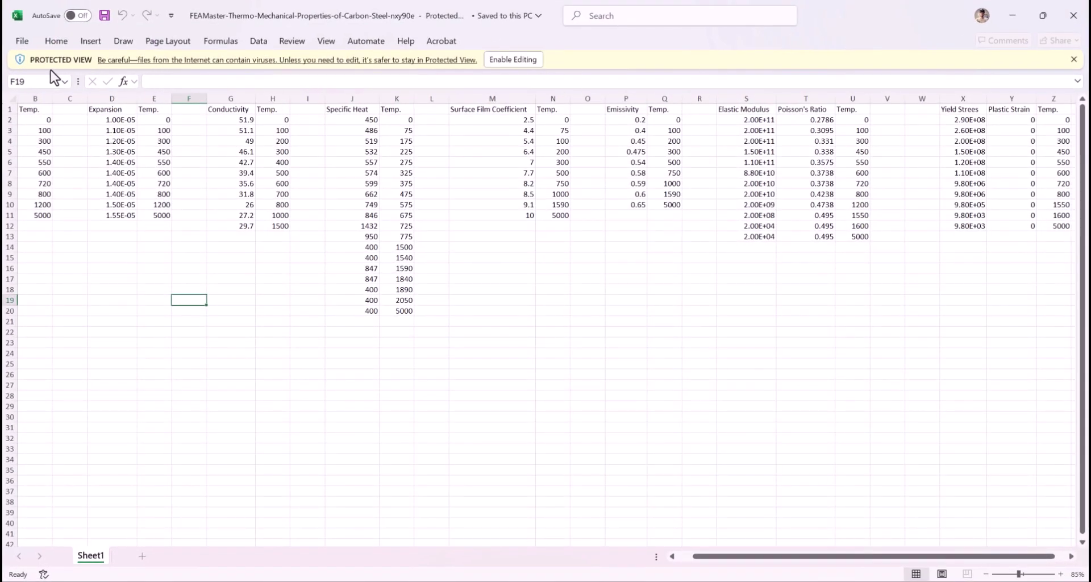
pyautogui.click(529, 60)
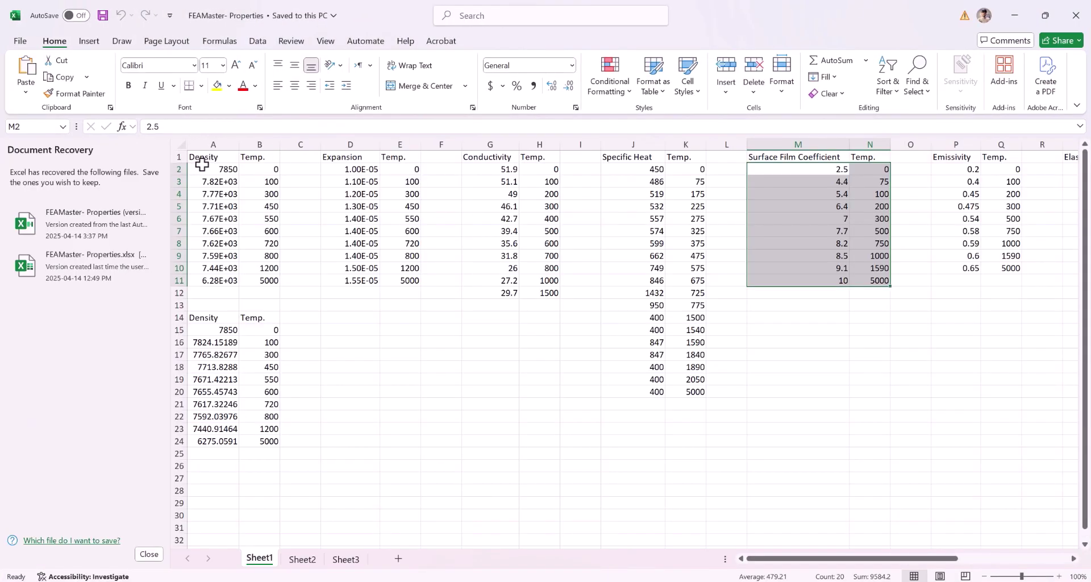
# Copy the density and temperature values A2:B11 from the FEAMaster- Properties workbook into Material-1's density data in Abaqus/CAE.
pyautogui.click(229, 175)
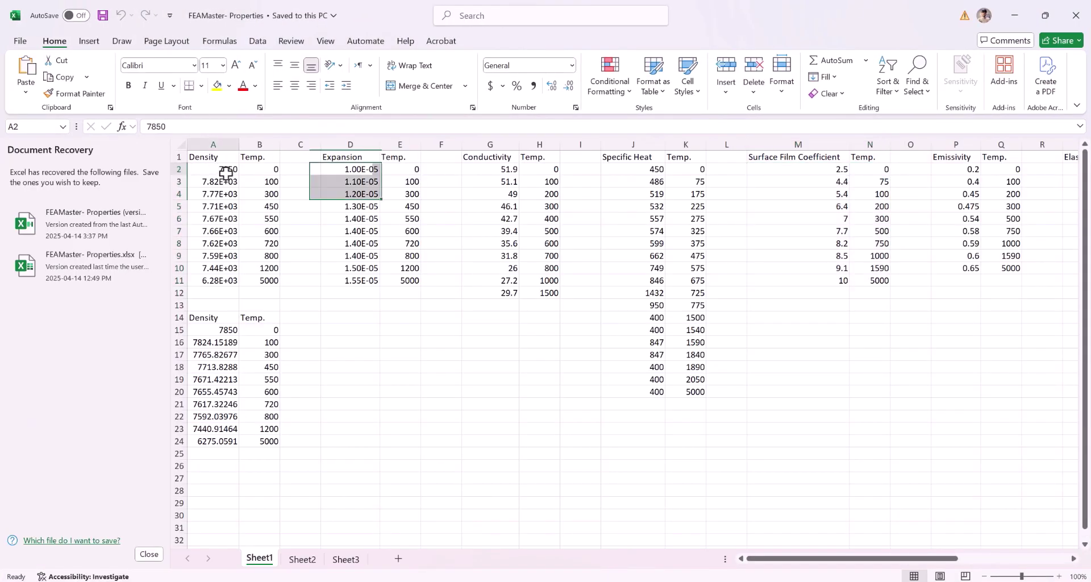
pyautogui.moveTo(229, 175); pyautogui.dragTo(272, 281)
pyautogui.hotkey('ctrl', 'c')
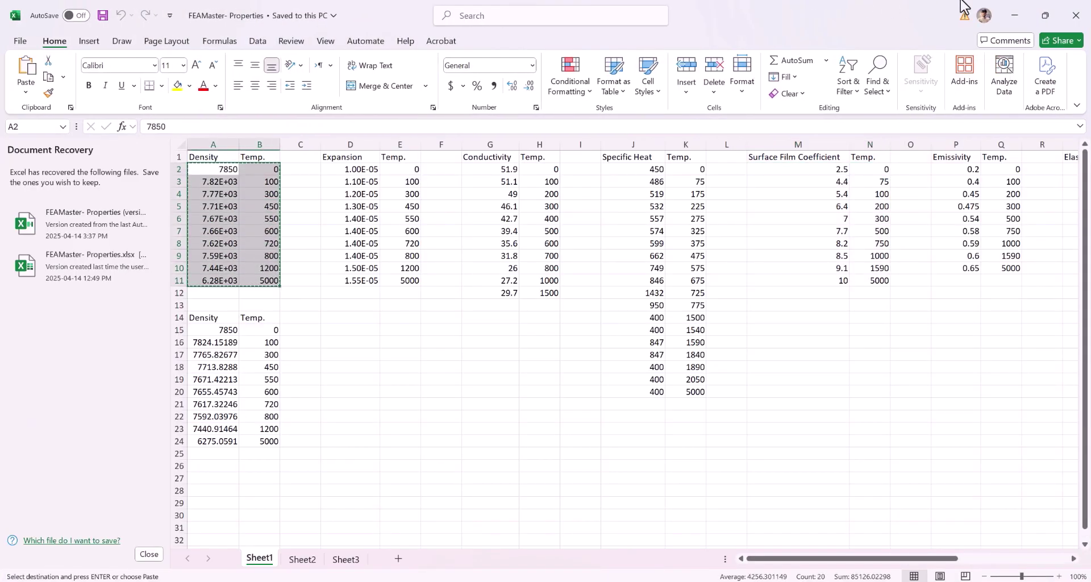
pyautogui.click(1016, 15)
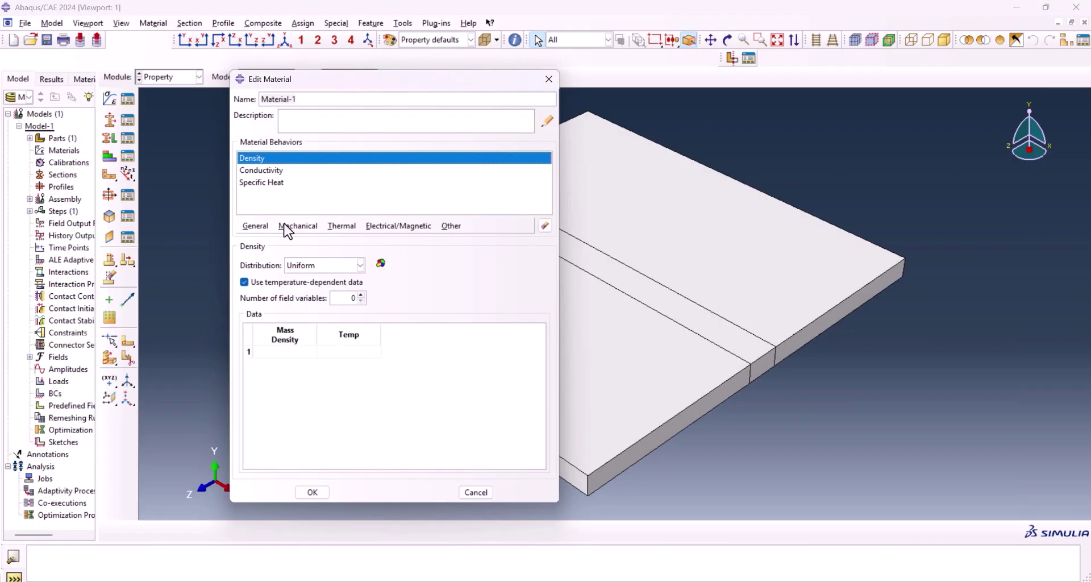
pyautogui.click(301, 353)
pyautogui.hotkey('ctrl', 'v')
# Fill Material-1's conductivity data with the conductivity and temperature values G2:H12 copied from the Excel workbook.
pyautogui.click(266, 171)
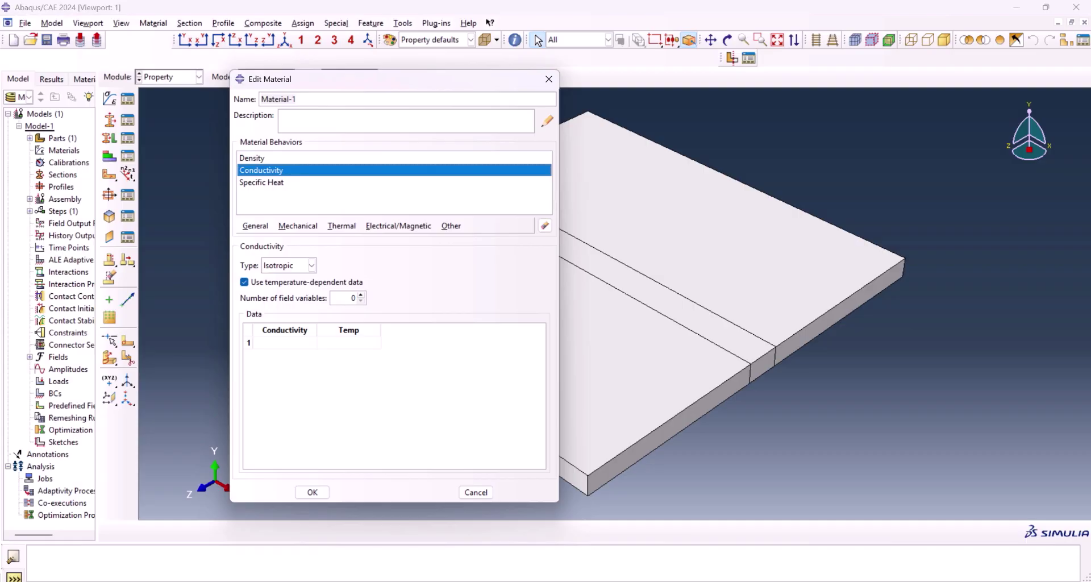
pyautogui.click(631, 534)
pyautogui.moveTo(469, 168); pyautogui.dragTo(547, 294)
pyautogui.hotkey('ctrl', 'c')
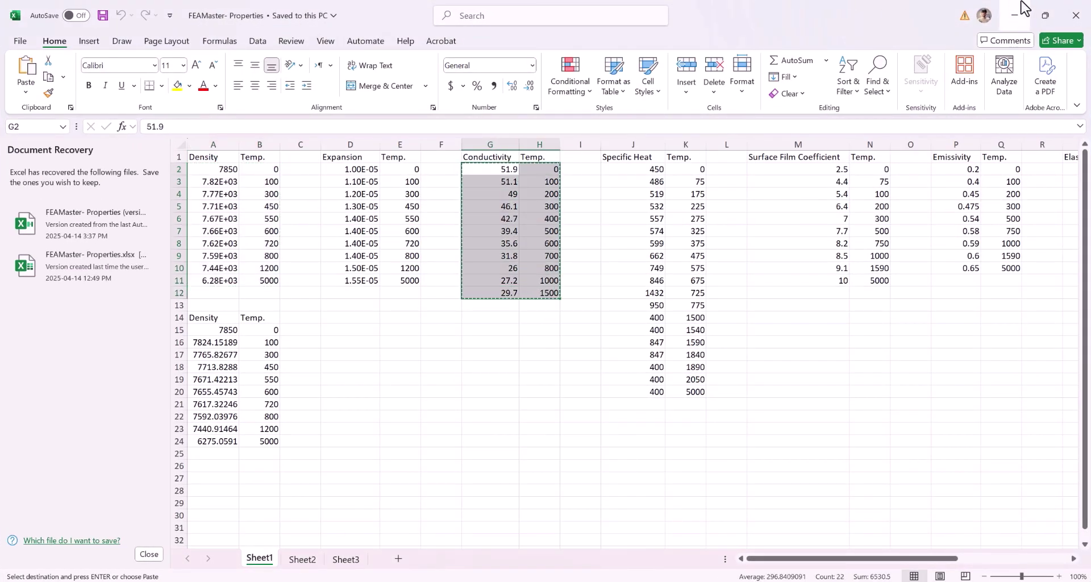
pyautogui.click(1018, 11)
pyautogui.click(287, 343)
pyautogui.hotkey('ctrl', 'v')
# Fill Material-1's specific heat data with the values J2:K20 copied from the Excel workbook, and save the material.
pyautogui.click(282, 182)
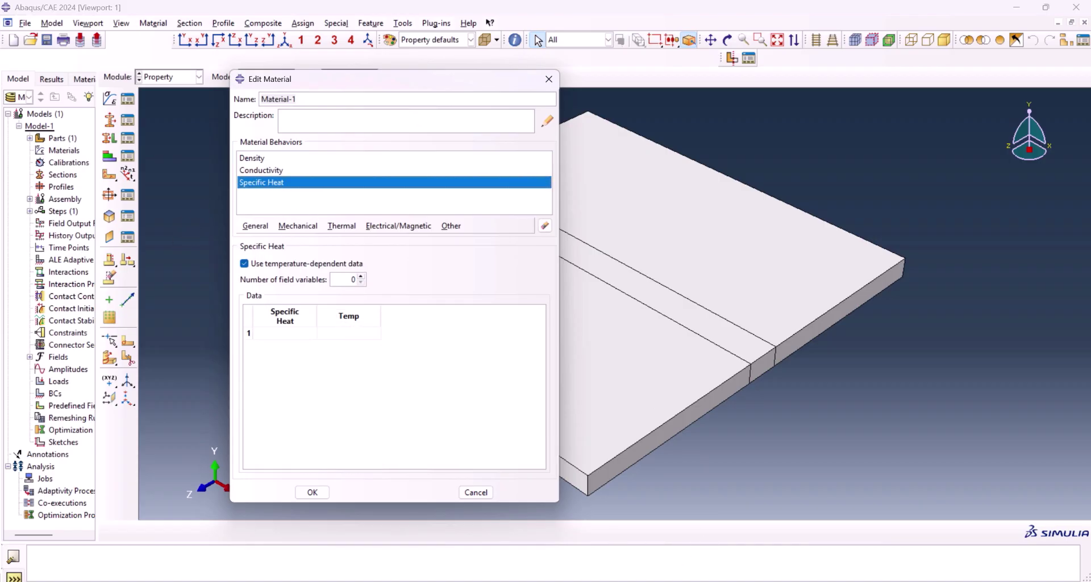
pyautogui.hotkey('alt', 'Tab')
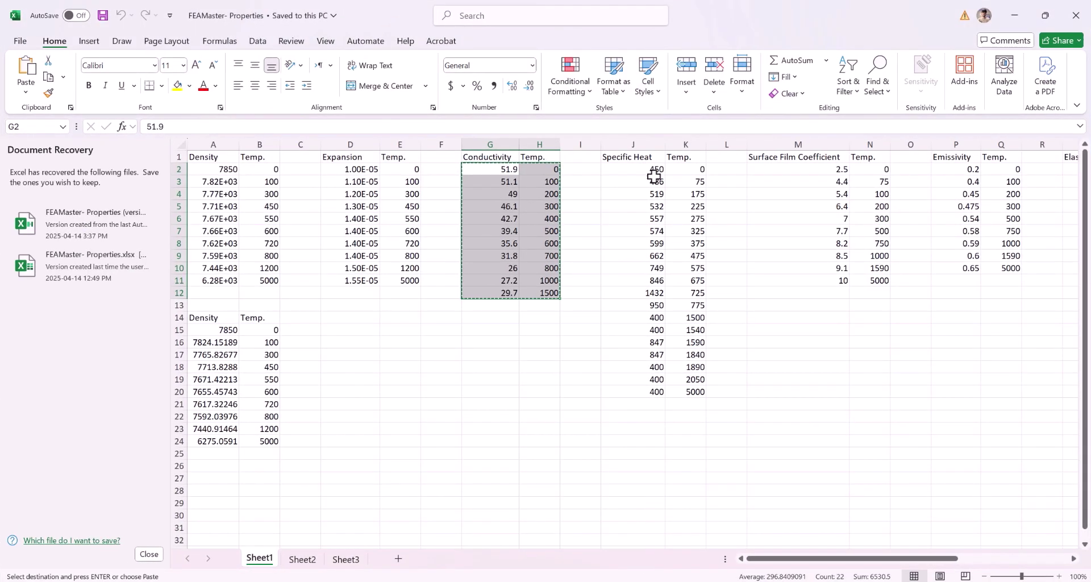
pyautogui.moveTo(653, 181); pyautogui.dragTo(689, 392)
pyautogui.hotkey('ctrl', 'c')
pyautogui.hotkey('alt', 'Tab')
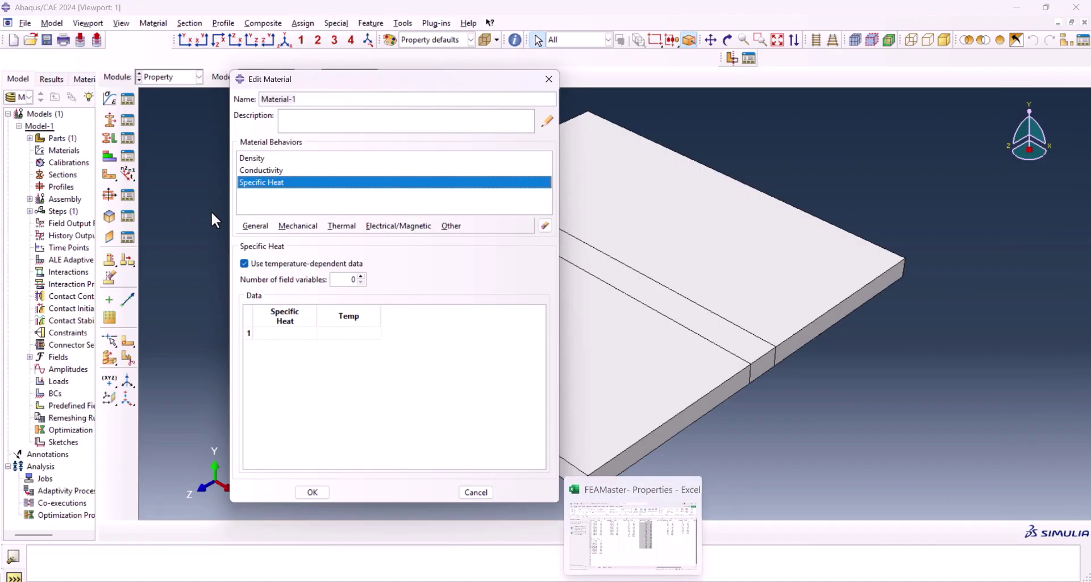
pyautogui.click(292, 337)
pyautogui.hotkey('ctrl', 'v')
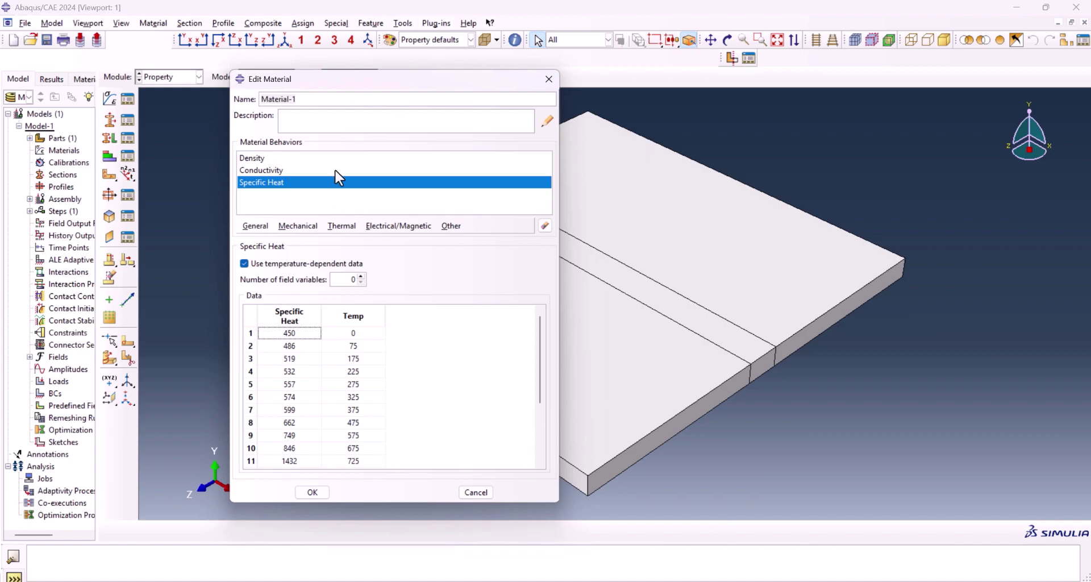
pyautogui.click(313, 492)
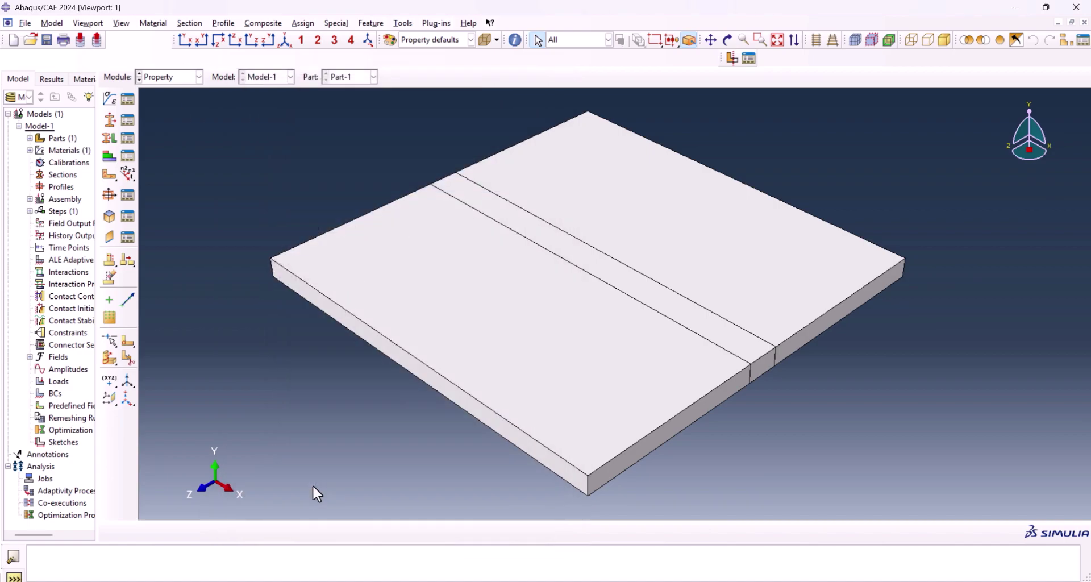
# Create a solid homogeneous section named Section-1 that uses Material-1.
pyautogui.click(110, 135)
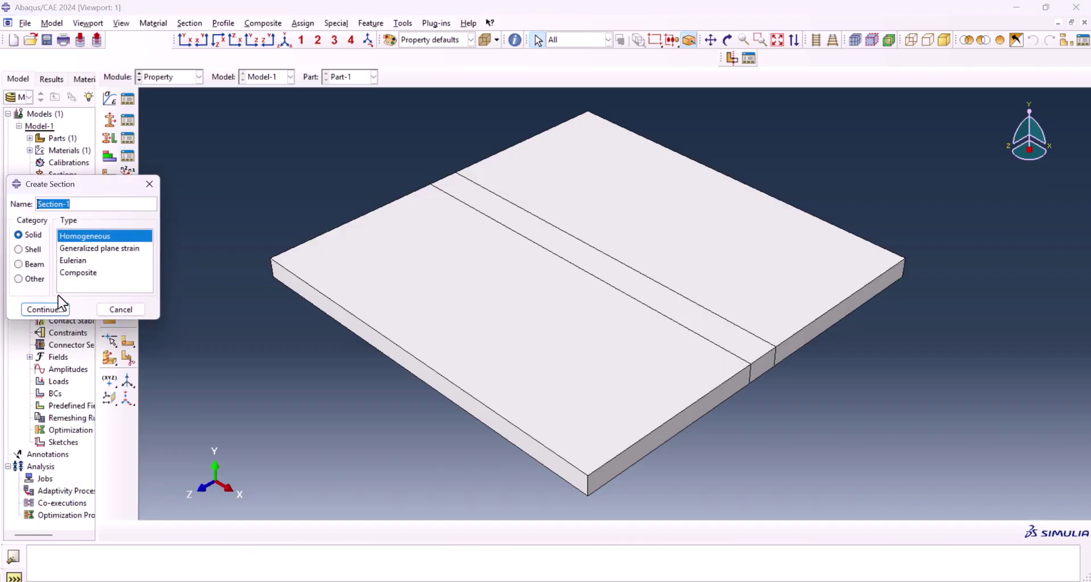
pyautogui.click(45, 310)
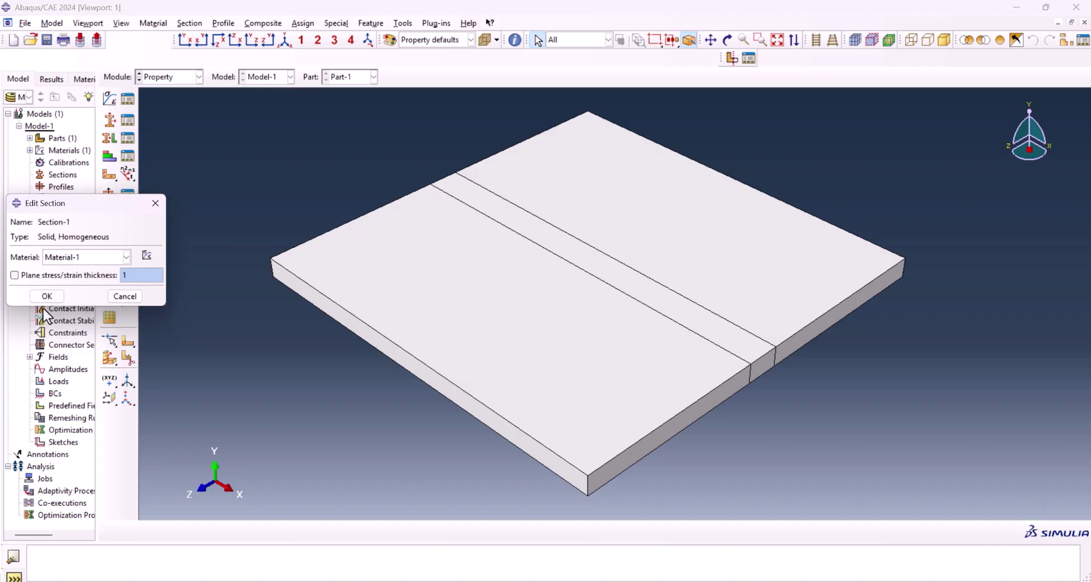
pyautogui.click(47, 296)
# Assign Section-1 to all cells of the plate without creating a set.
pyautogui.click(110, 138)
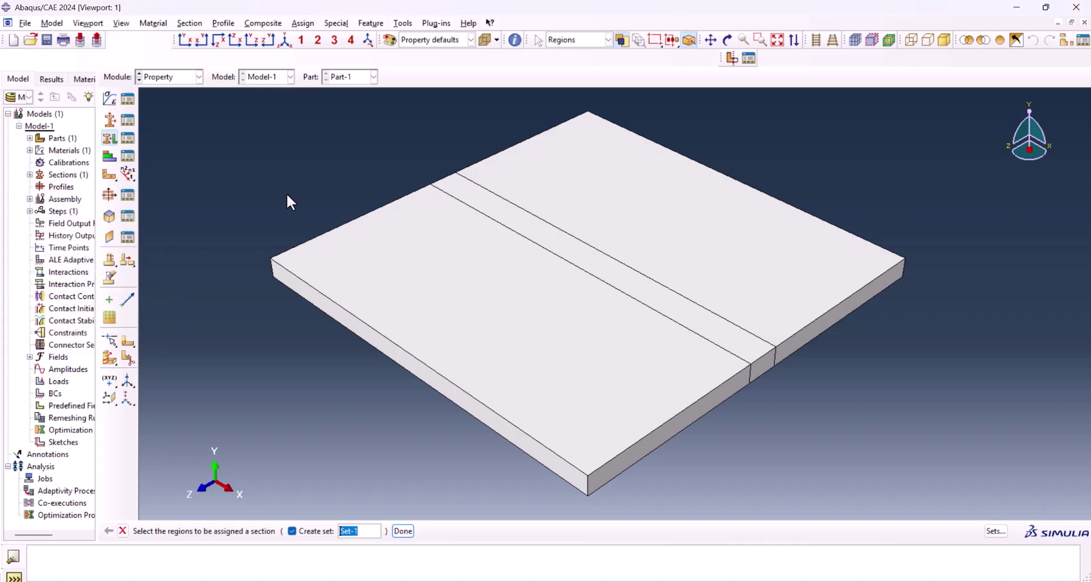
pyautogui.scroll(-3, 287, 202)
pyautogui.moveTo(262, 135); pyautogui.dragTo(755, 417)
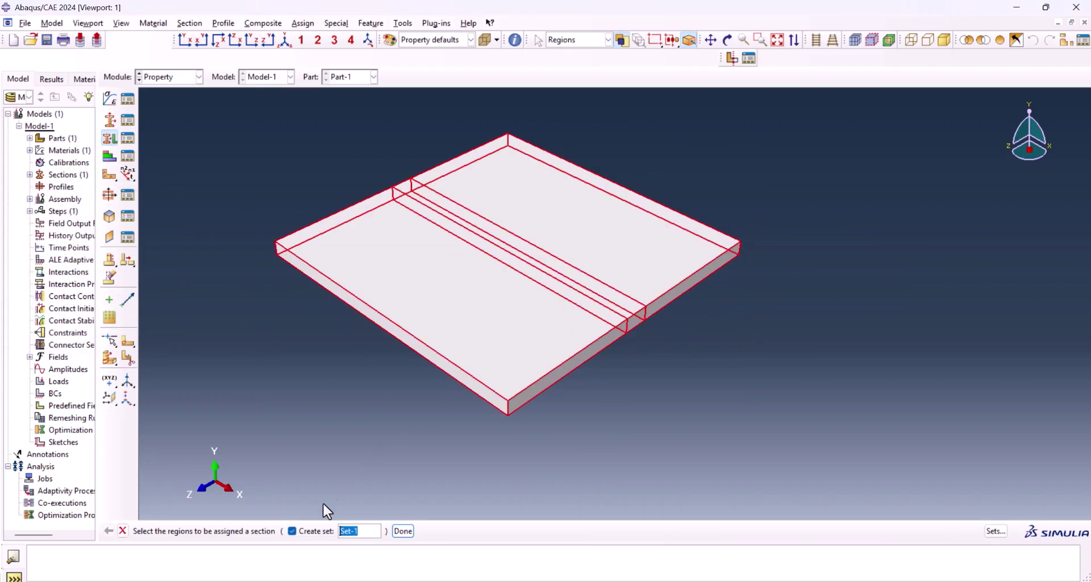
pyautogui.click(292, 531)
pyautogui.click(352, 531)
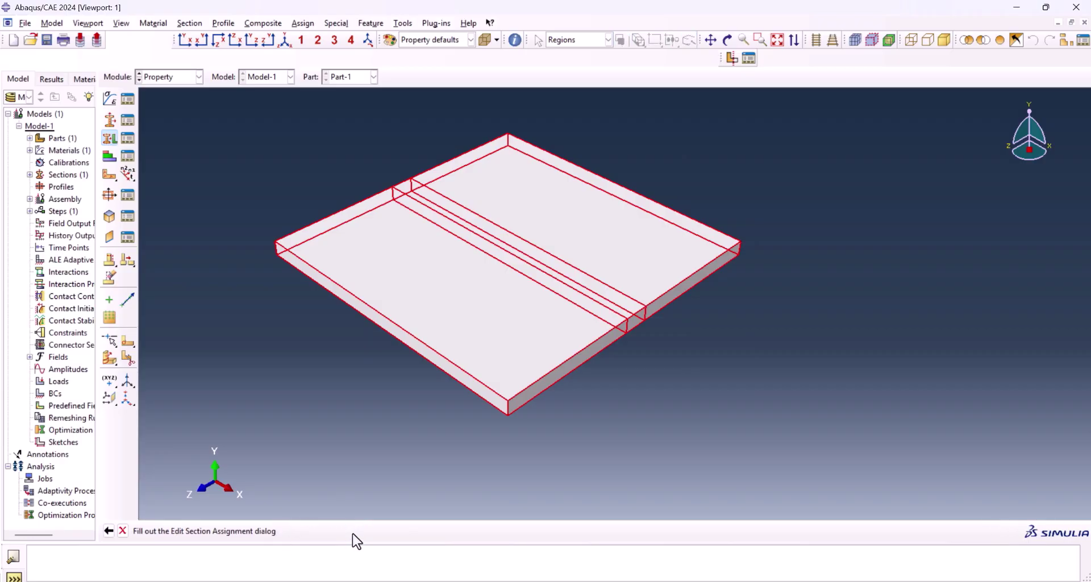
pyautogui.click(46, 373)
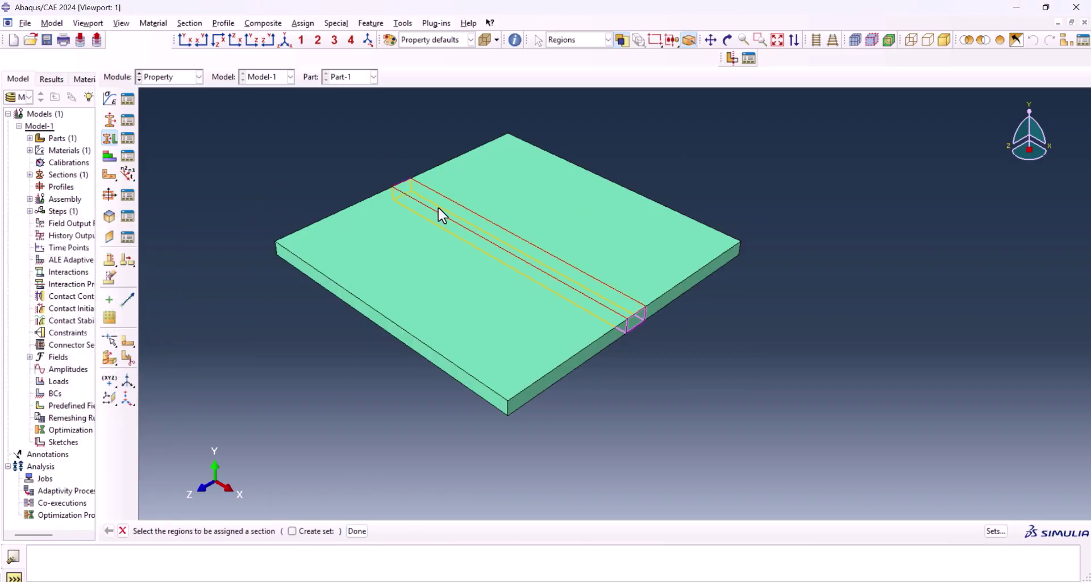
# Create a dependent instance of Part-1 in the Assembly module.
pyautogui.click(179, 82)
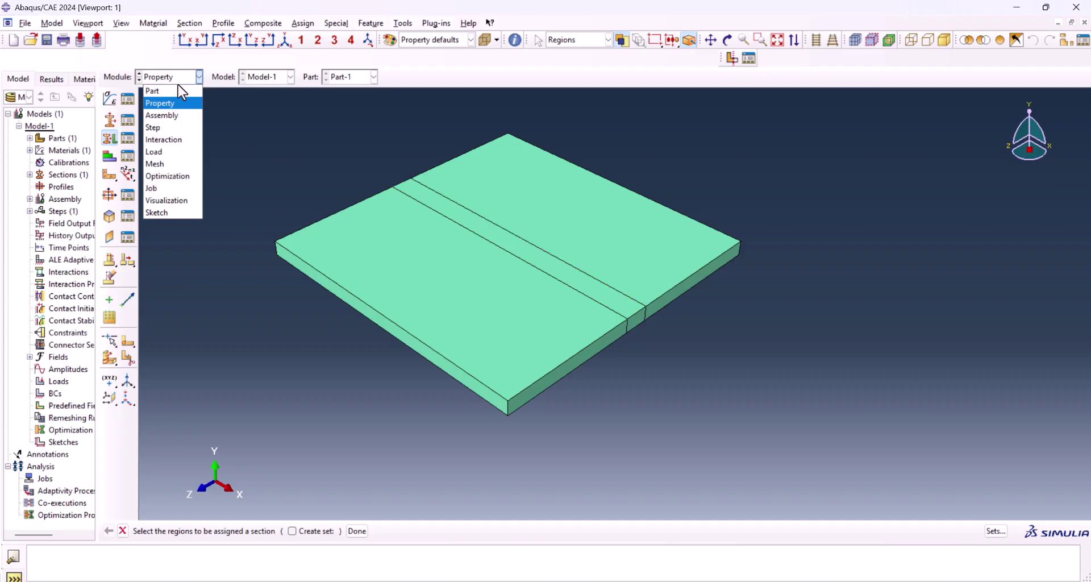
pyautogui.click(178, 113)
pyautogui.click(112, 102)
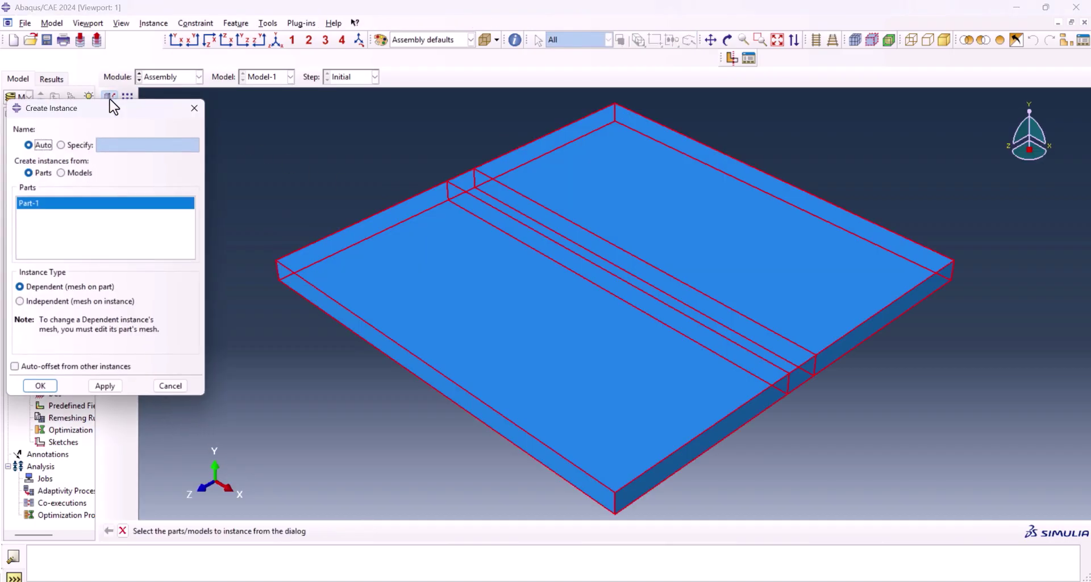
pyautogui.click(39, 389)
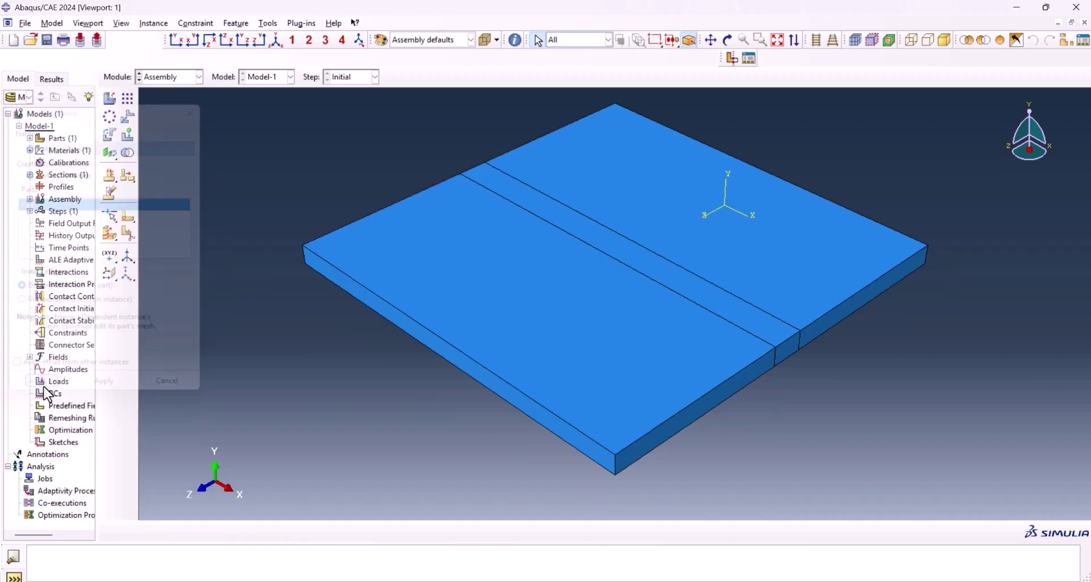
# Translate the plate instance so the top edge midpoint at the start of the weld strip lies on the assembly origin.
pyautogui.click(127, 120)
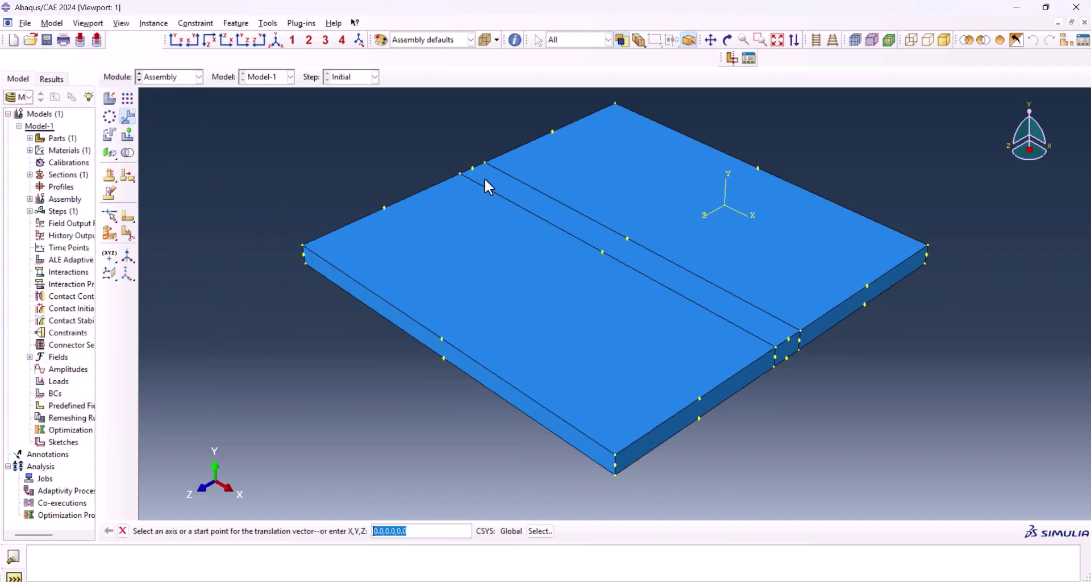
pyautogui.scroll(3, 472, 167)
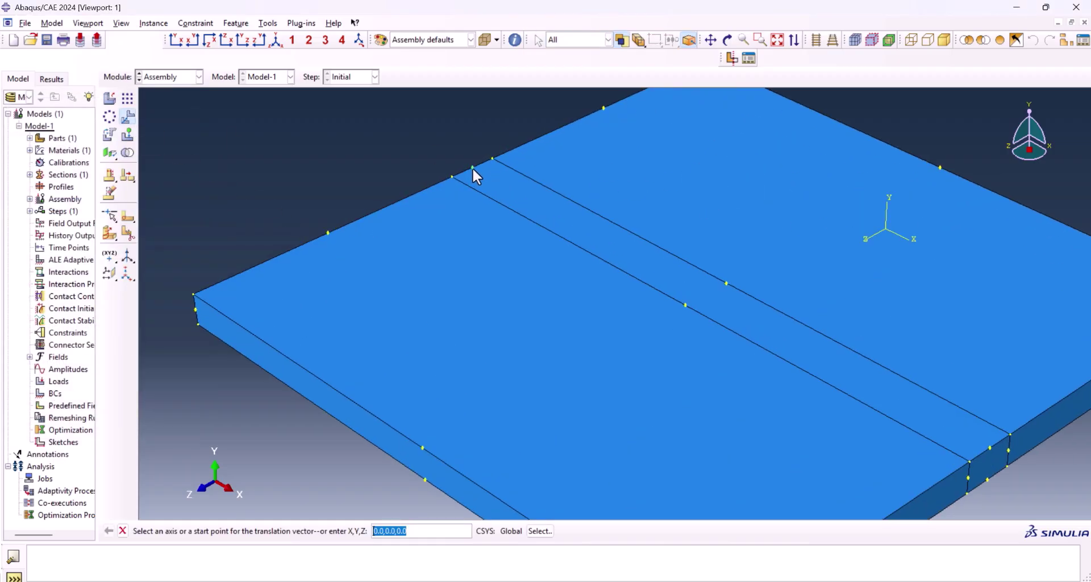
pyautogui.click(473, 167)
pyautogui.click(886, 229)
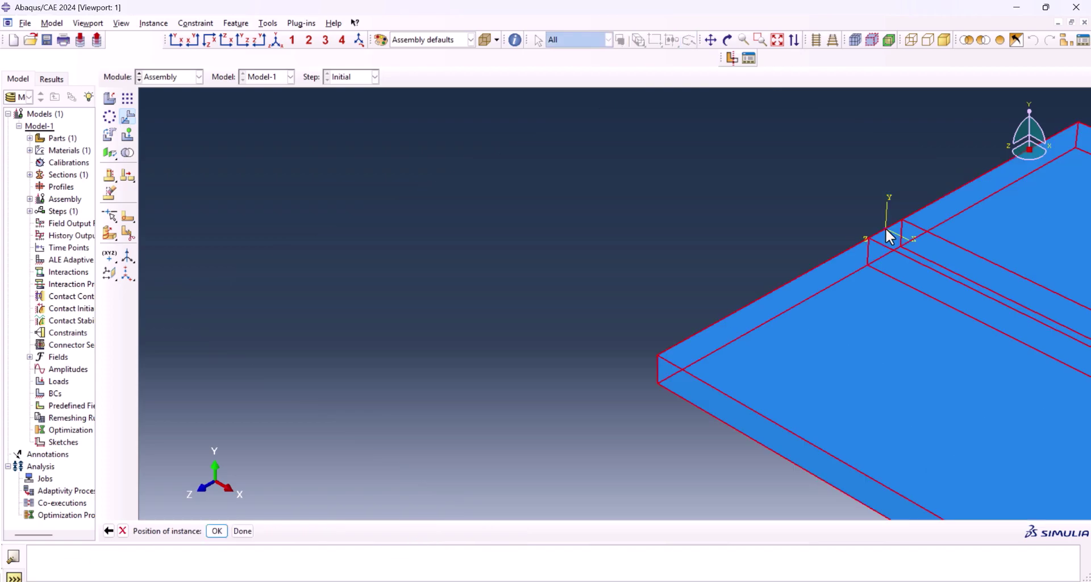
pyautogui.middleClick(378, 197)
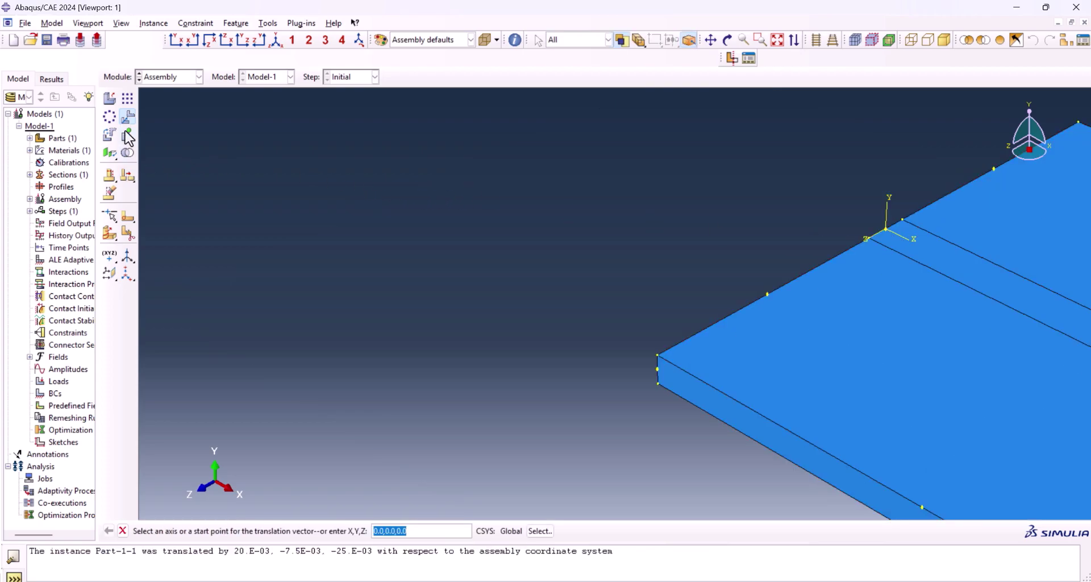
pyautogui.click(277, 40)
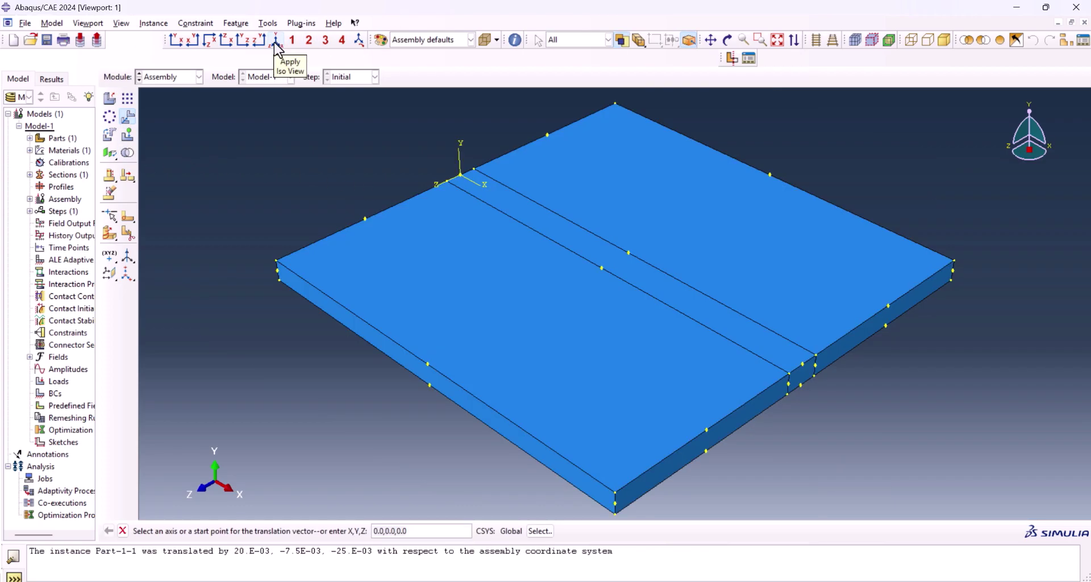
pyautogui.scroll(3, 463, 178)
pyautogui.scroll(-3, 463, 178)
pyautogui.scroll(5, 461, 177)
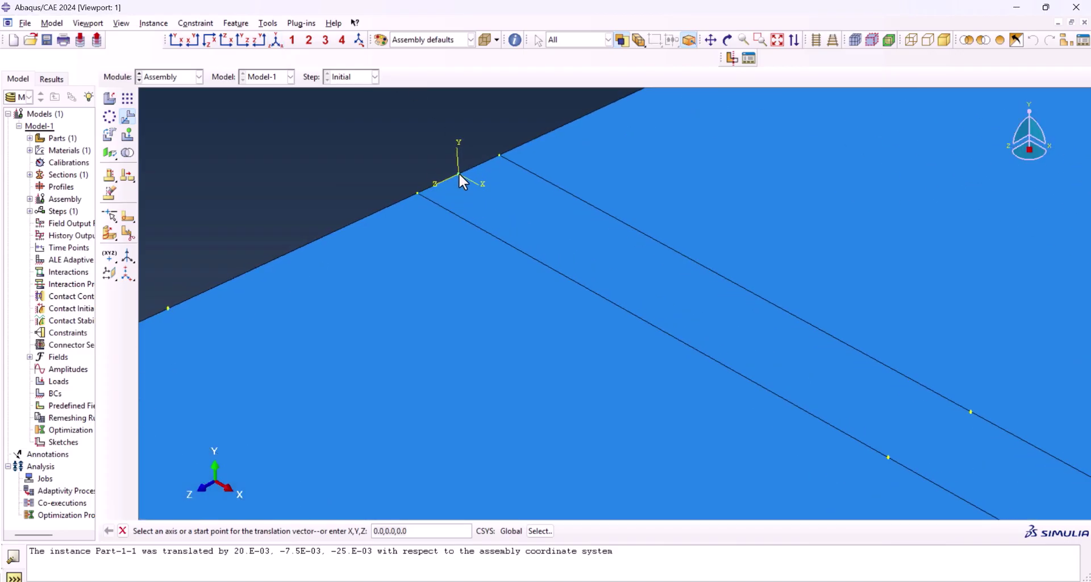
pyautogui.click(460, 175)
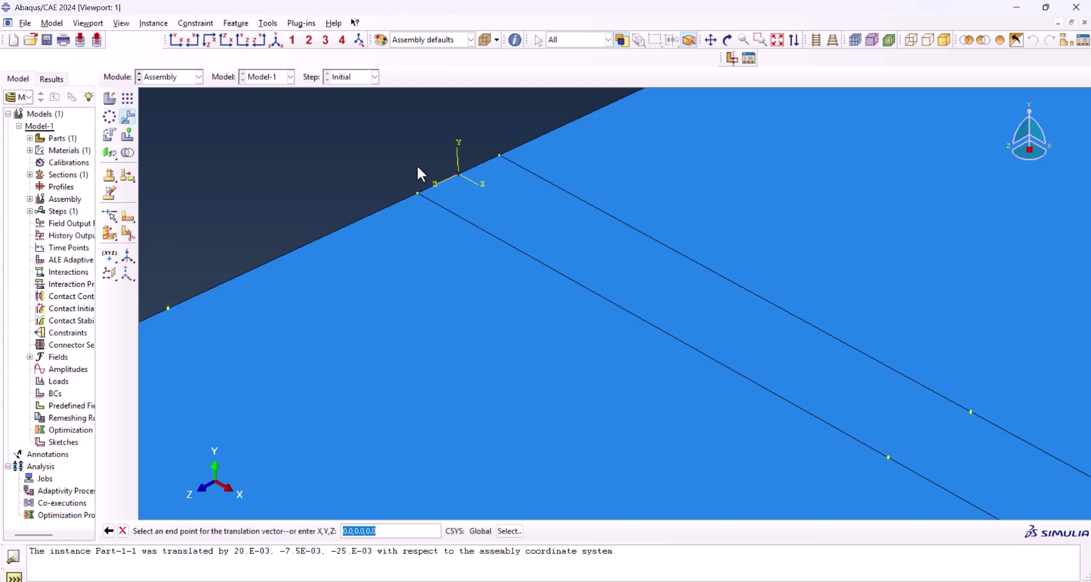
pyautogui.click(278, 47)
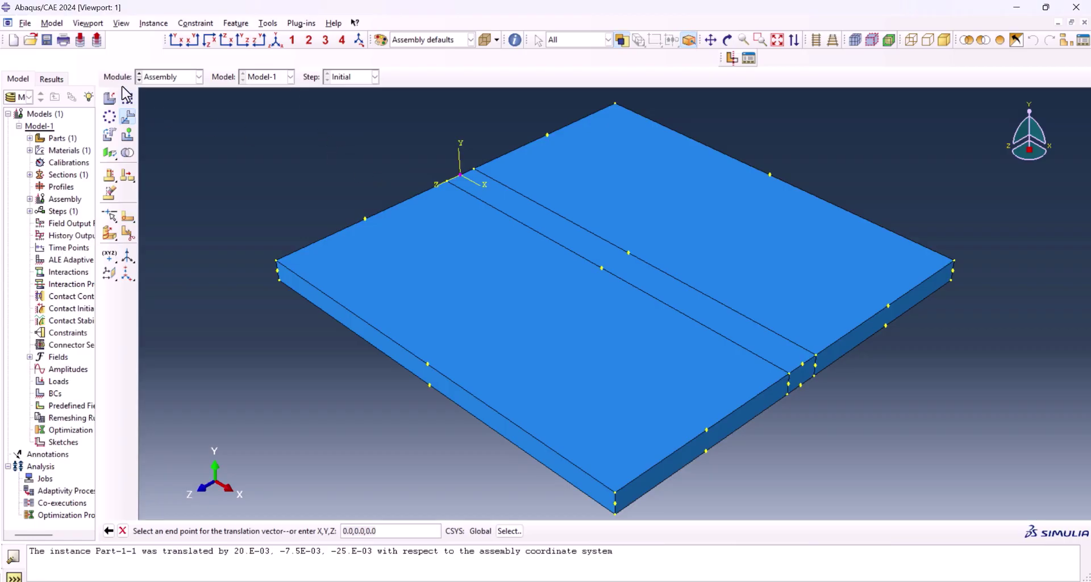
# Create a transient heat transfer step named Step-1 after the Initial step, with a time period of 25.
pyautogui.click(152, 76)
pyautogui.click(162, 124)
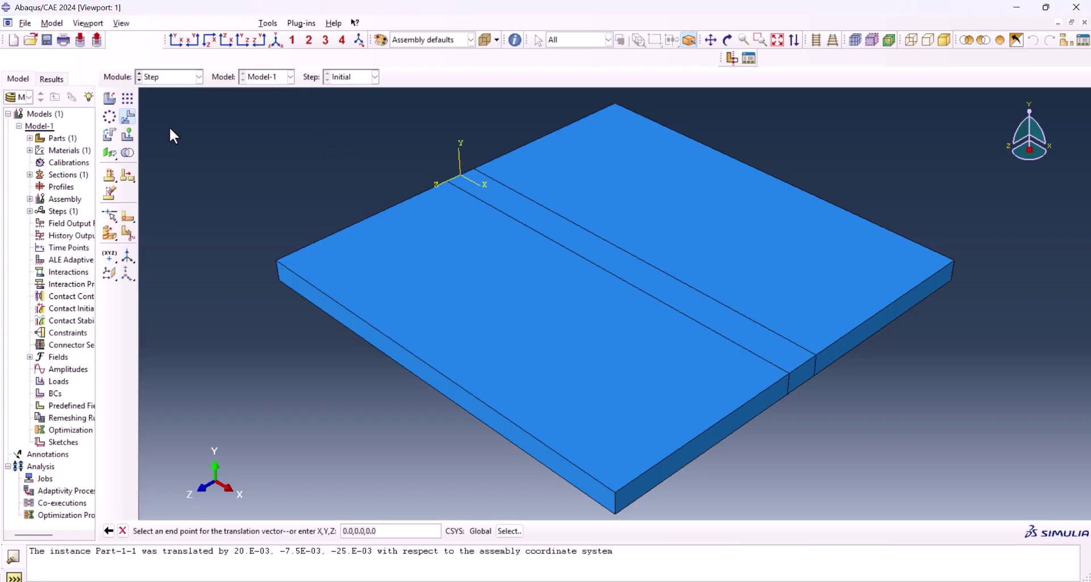
pyautogui.click(111, 104)
pyautogui.moveTo(113, 127); pyautogui.dragTo(198, 114)
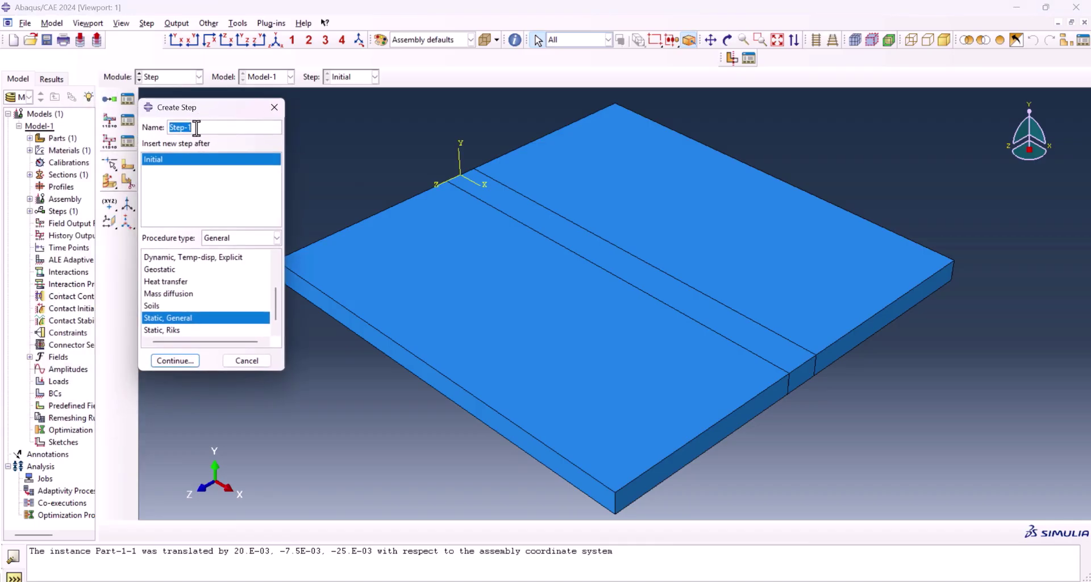
pyautogui.click(171, 282)
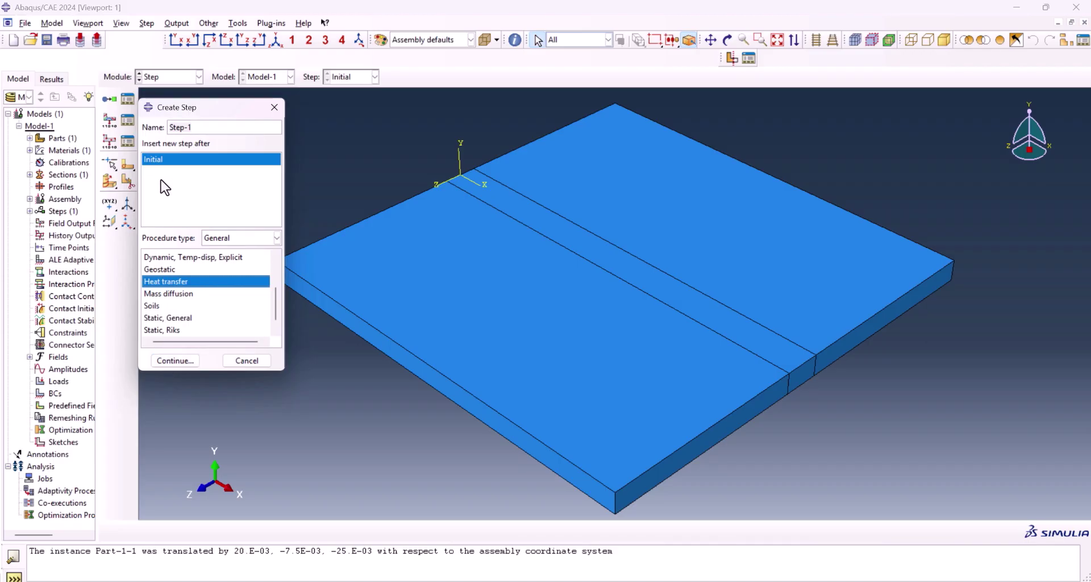
pyautogui.click(173, 359)
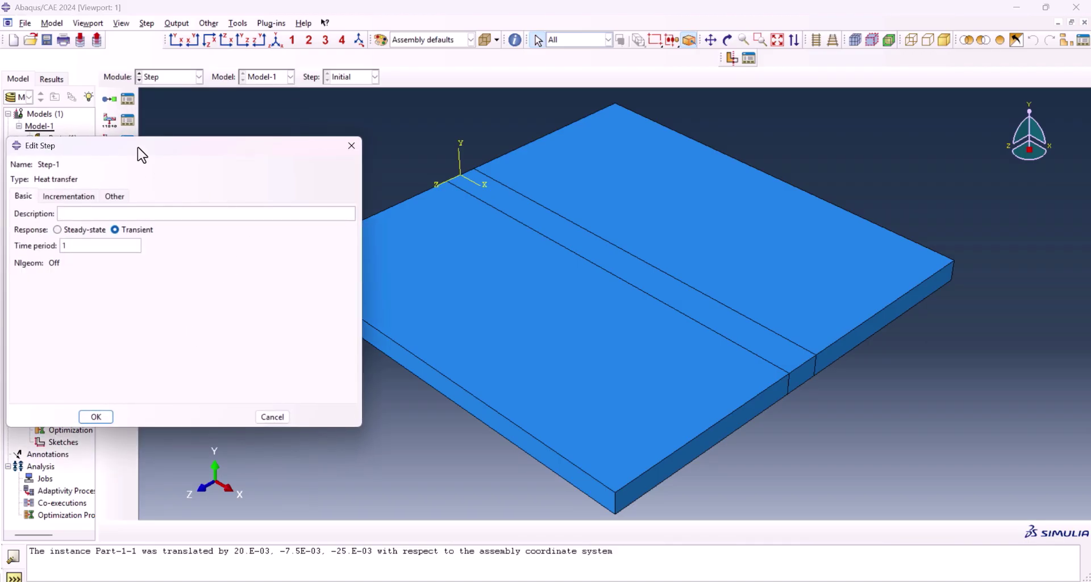
pyautogui.moveTo(139, 150); pyautogui.dragTo(290, 116)
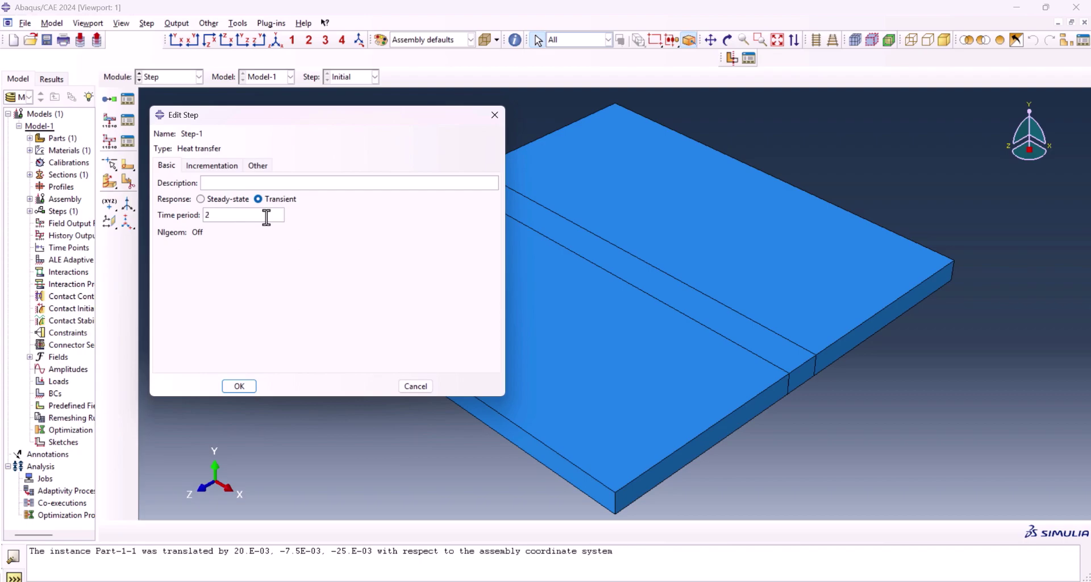
# Allow up to 10000 increments in Step-1 and set its initial increment size to 0.1.
pyautogui.click(212, 166)
pyautogui.click(235, 233)
pyautogui.click(303, 198)
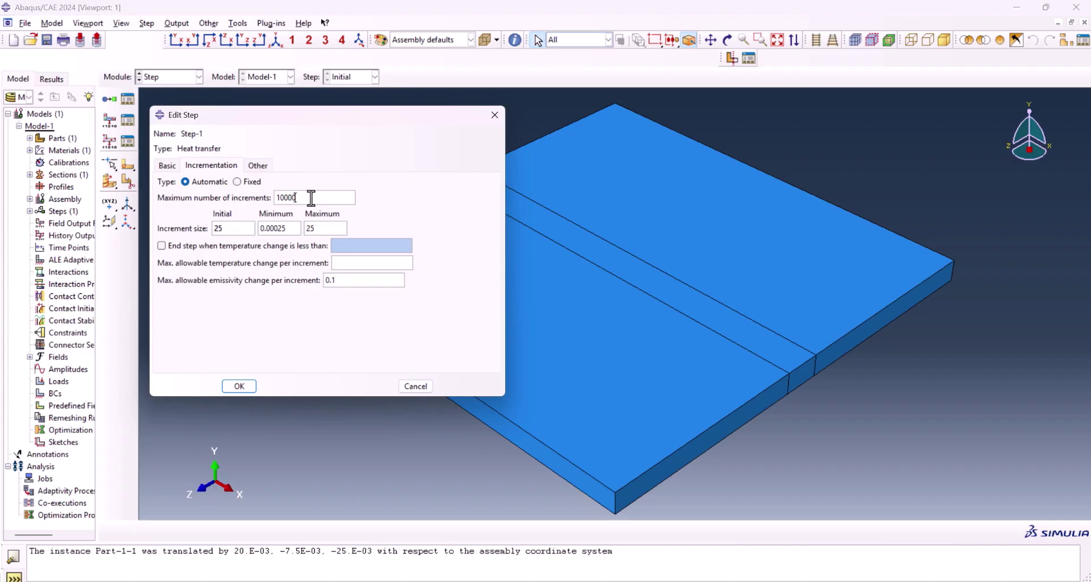
pyautogui.doubleClick(256, 228)
pyautogui.write('1e-2')
pyautogui.doubleClick(227, 228)
pyautogui.write('0.1')
pyautogui.moveTo(274, 232); pyautogui.dragTo(280, 230)
pyautogui.press('Tab')
# Set the maximum allowable temperature change per increment to 350 and save Step-1.
pyautogui.click(347, 267)
pyautogui.write('350')
pyautogui.click(351, 280)
pyautogui.click(234, 387)
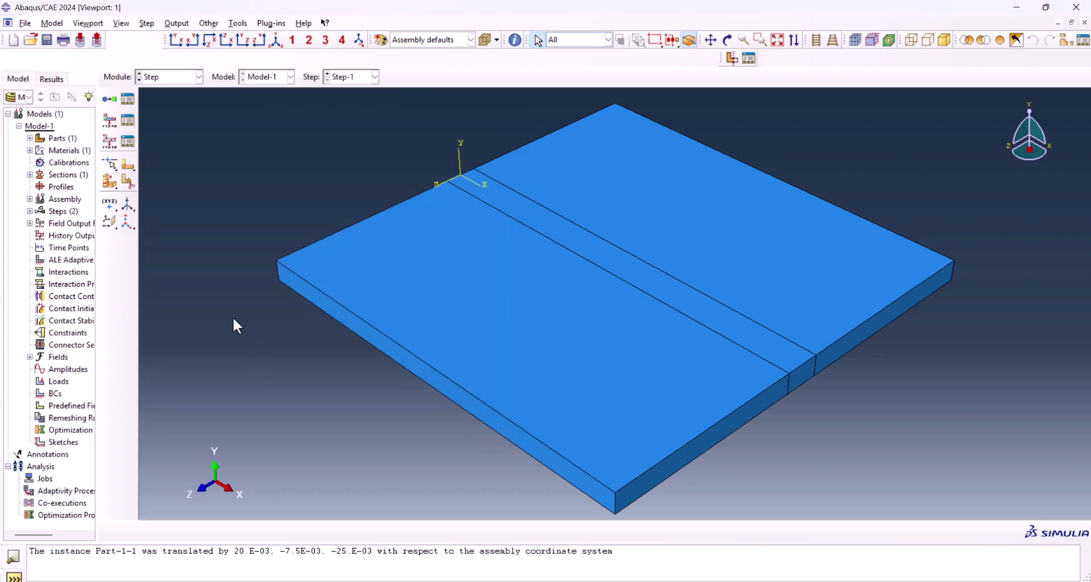
# Limit the field output request F-Output-1 to the nodal temperature variable NT.
pyautogui.click(129, 123)
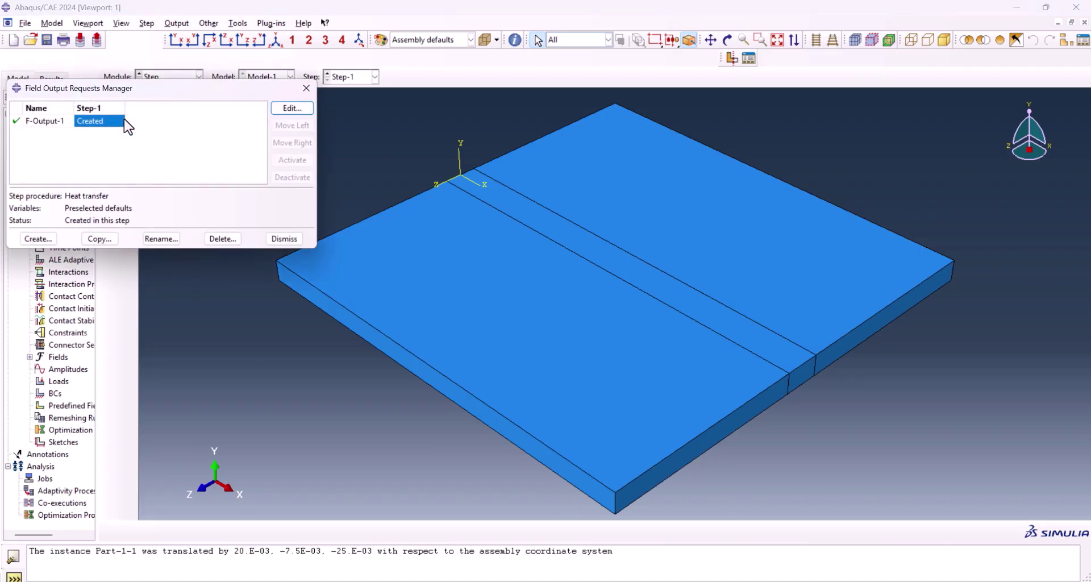
pyautogui.doubleClick(92, 125)
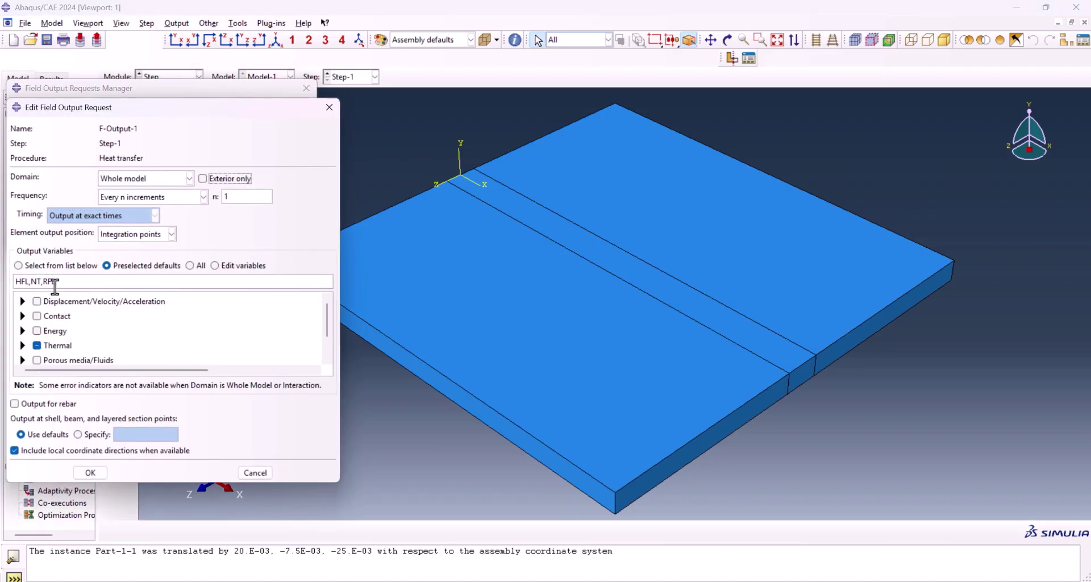
pyautogui.moveTo(55, 282); pyautogui.dragTo(41, 282)
pyautogui.press('BackSpace')
pyautogui.click(30, 283)
pyautogui.press('BackSpace')
pyautogui.press('BackSpace')
pyautogui.press('BackSpace')
pyautogui.press('BackSpace')
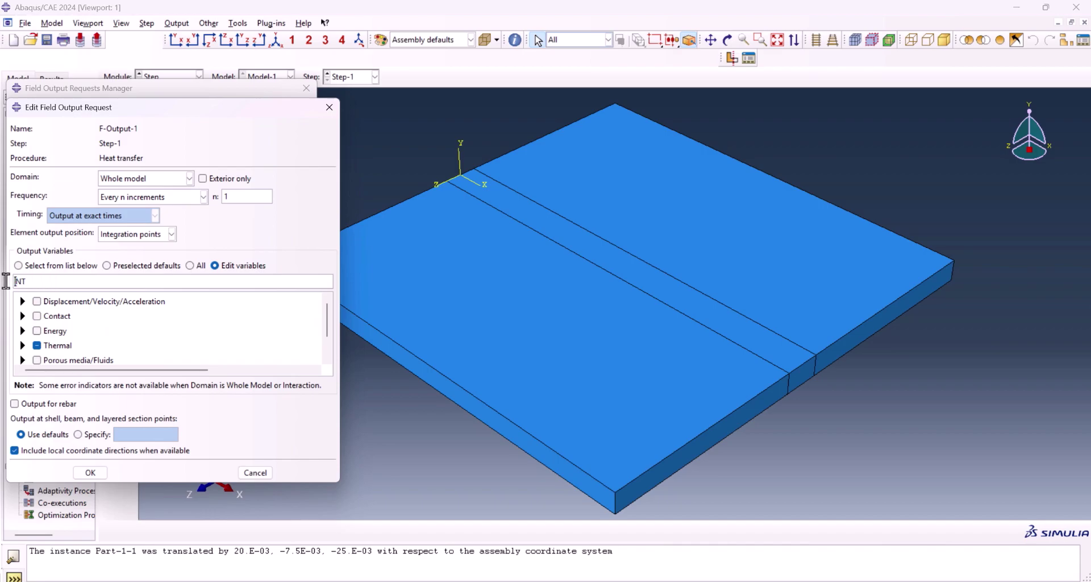
pyautogui.click(90, 472)
pyautogui.click(307, 88)
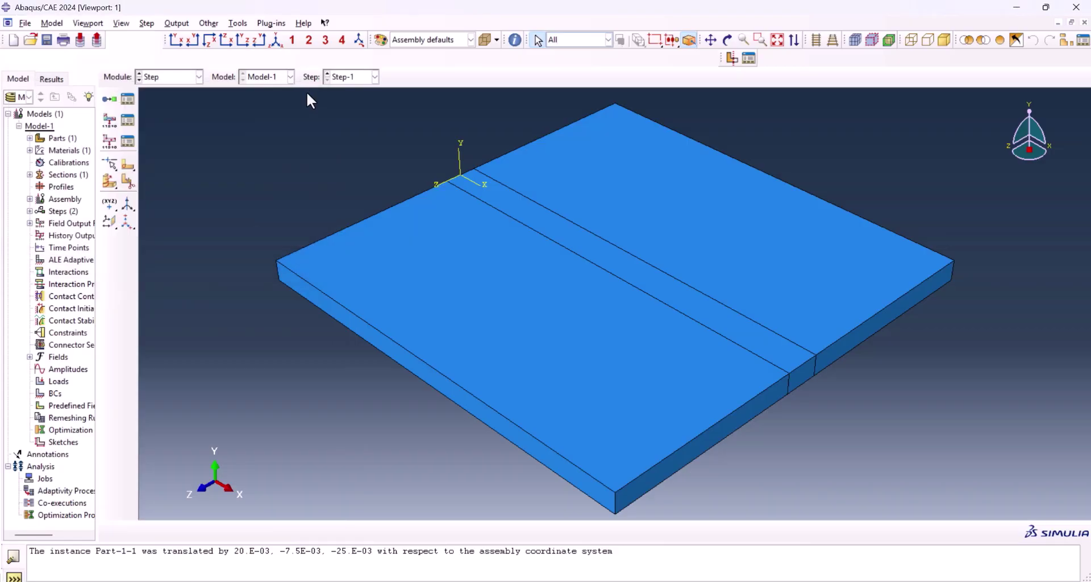
# Start a surface film condition interaction named Int-1 for Step-1 in the Interaction module.
pyautogui.click(161, 77)
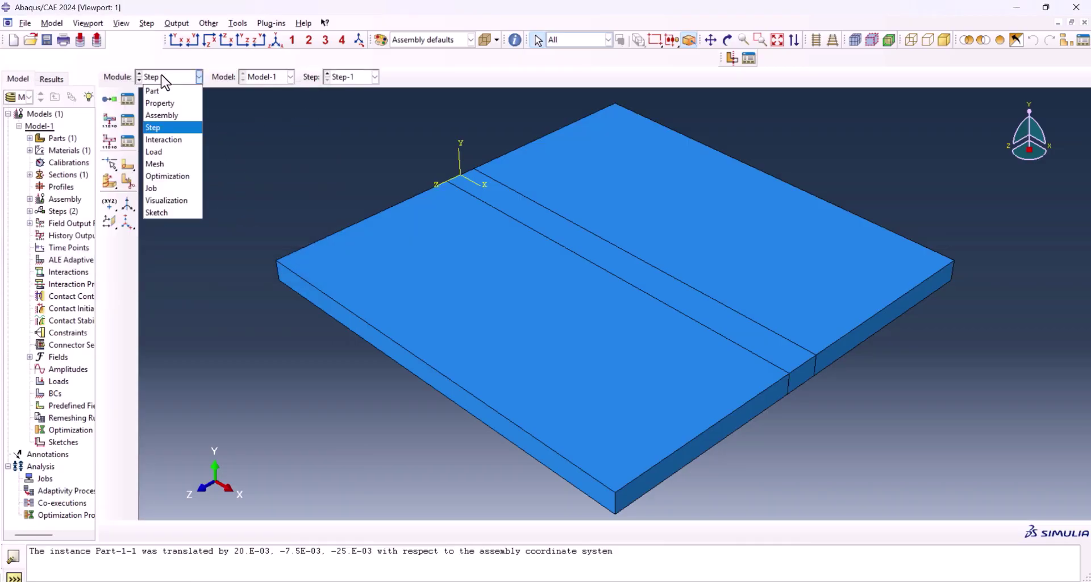
pyautogui.click(164, 139)
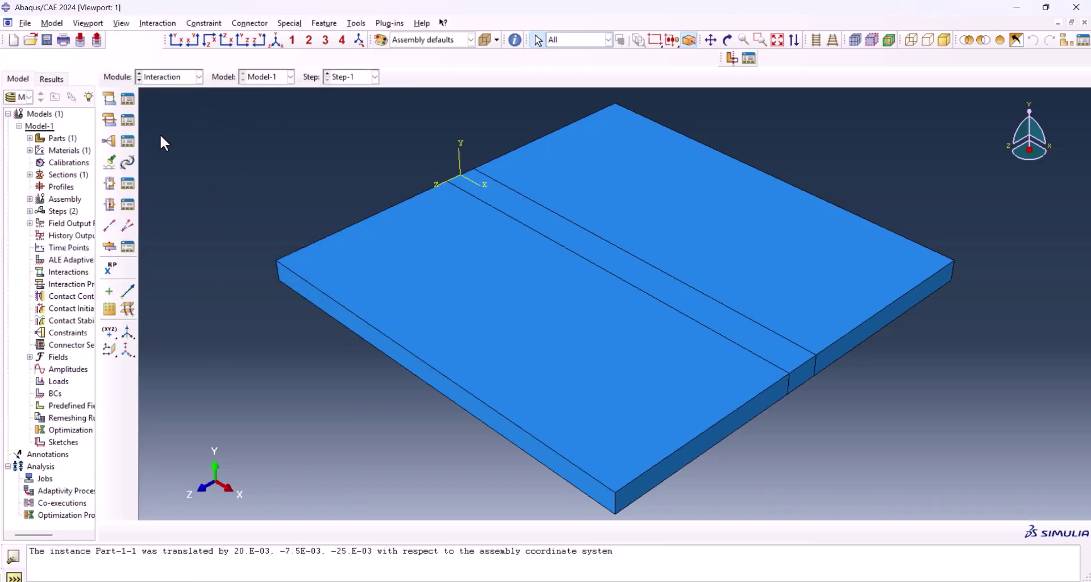
pyautogui.click(110, 101)
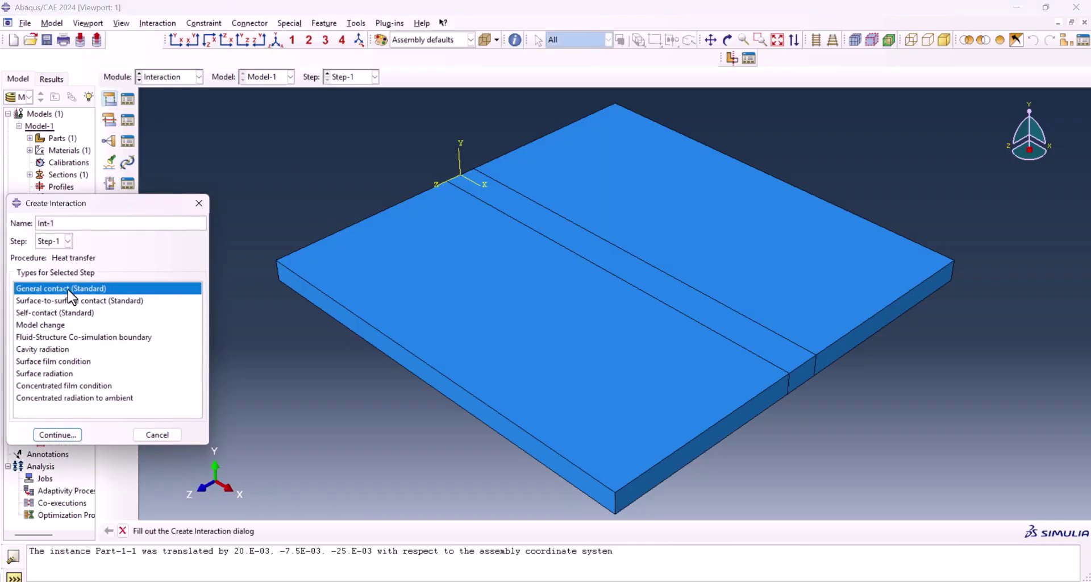
pyautogui.click(54, 362)
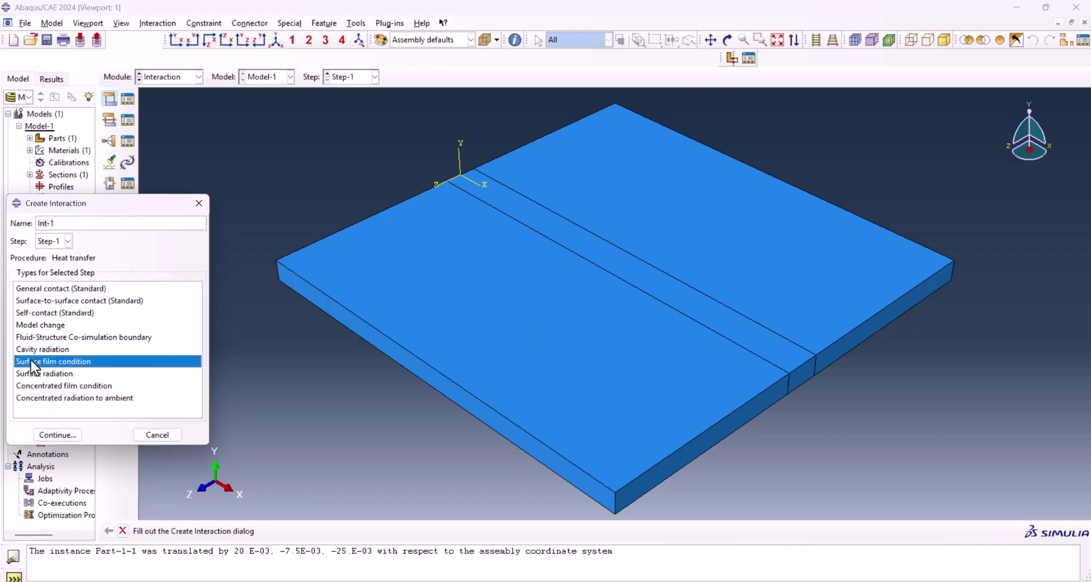
pyautogui.click(56, 435)
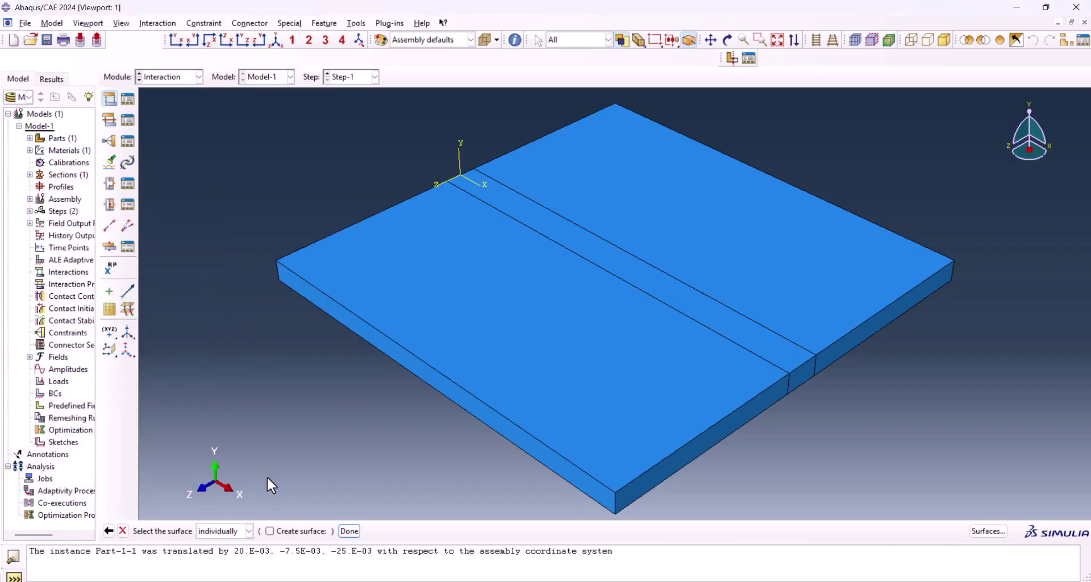
# Create surface Surf-1 for the film condition from all outer faces of the plate except its three bottom faces.
pyautogui.click(270, 531)
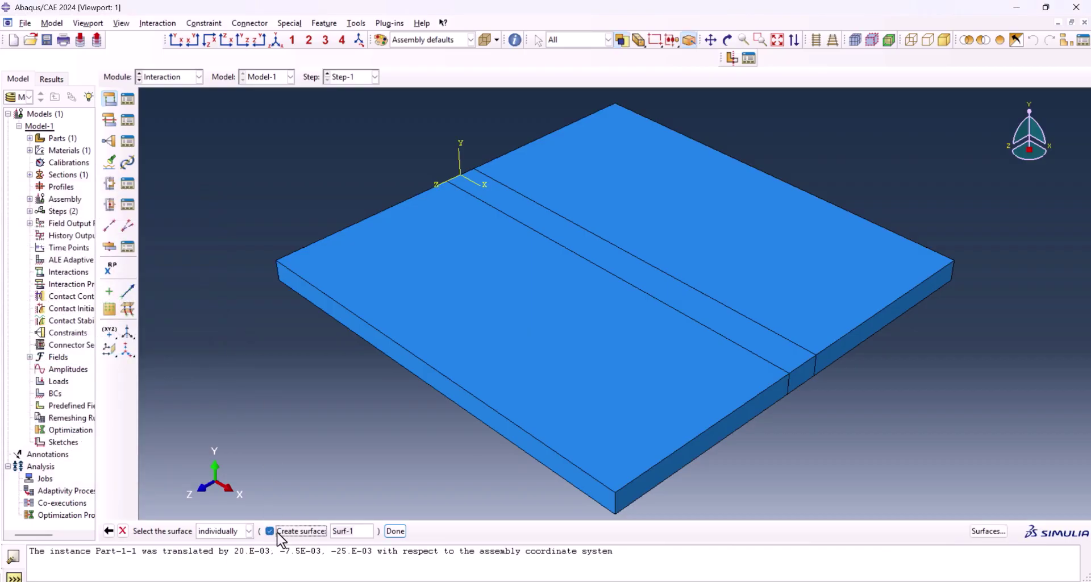
pyautogui.scroll(-3, 391, 271)
pyautogui.moveTo(261, 116); pyautogui.dragTo(839, 408)
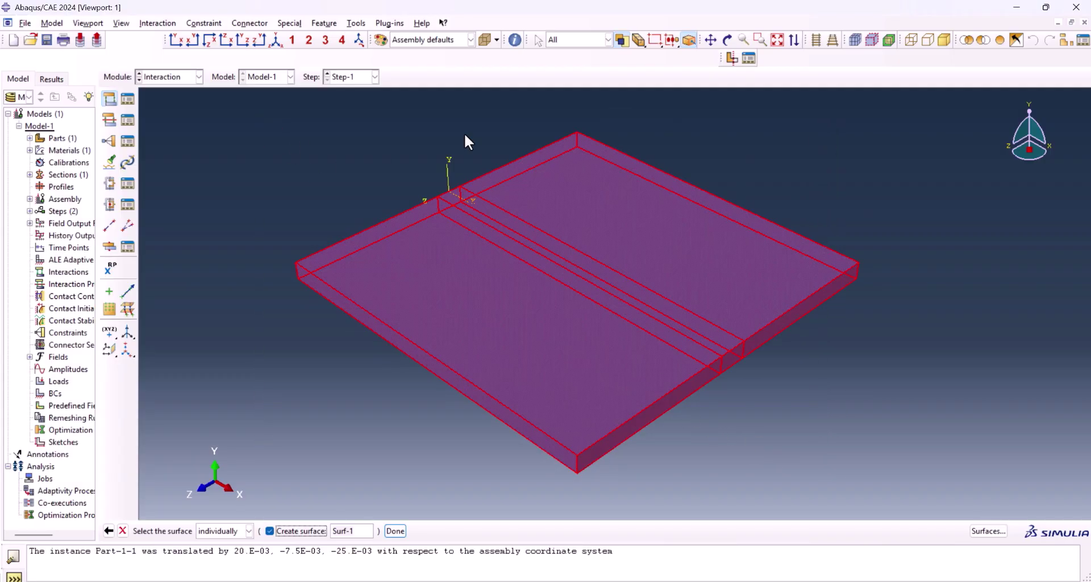
pyautogui.press('F2')
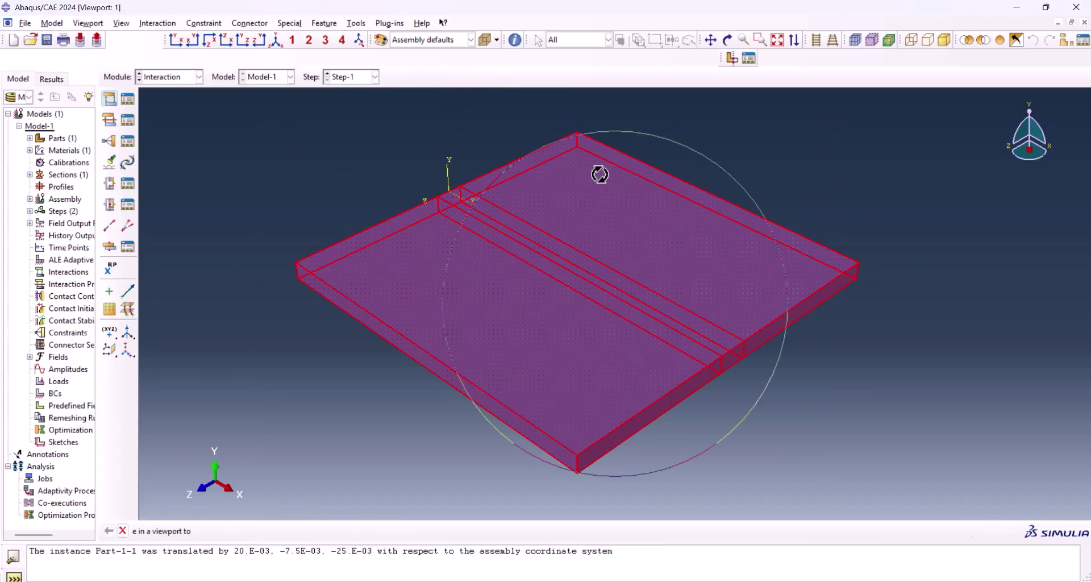
pyautogui.moveTo(591, 170); pyautogui.dragTo(483, 324)
pyautogui.press('Escape')
pyautogui.click(480, 312)
pyautogui.keyDown('shift'); pyautogui.click(626, 272); pyautogui.keyUp('shift')
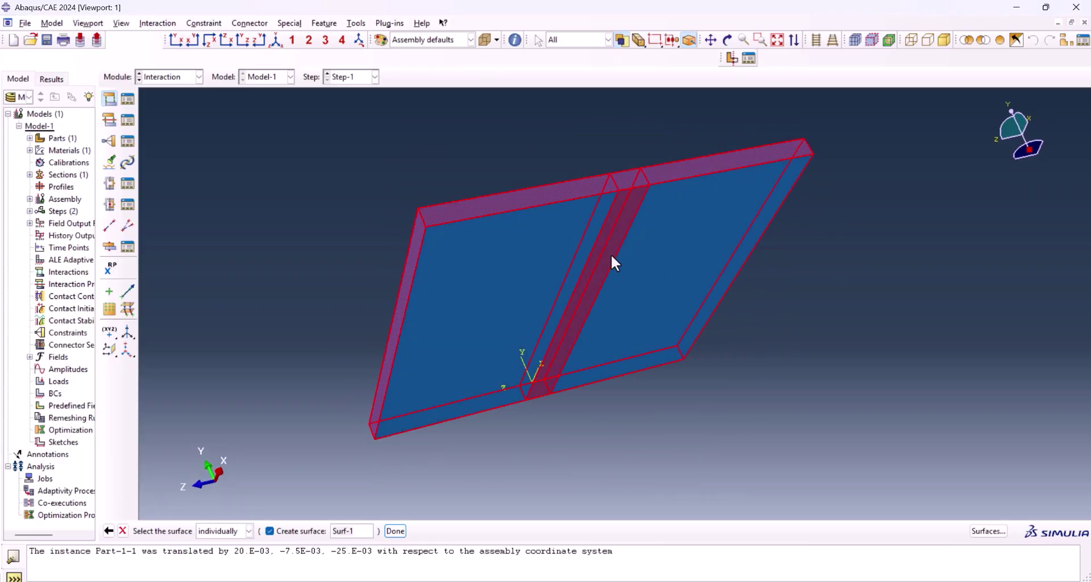
pyautogui.keyDown('shift'); pyautogui.click(612, 254); pyautogui.keyUp('shift')
pyautogui.keyDown('ctrl'); pyautogui.keyDown('alt'); pyautogui.moveTo(614, 144); pyautogui.dragTo(501, 341); pyautogui.keyUp('alt'); pyautogui.keyUp('ctrl')
pyautogui.click(396, 531)
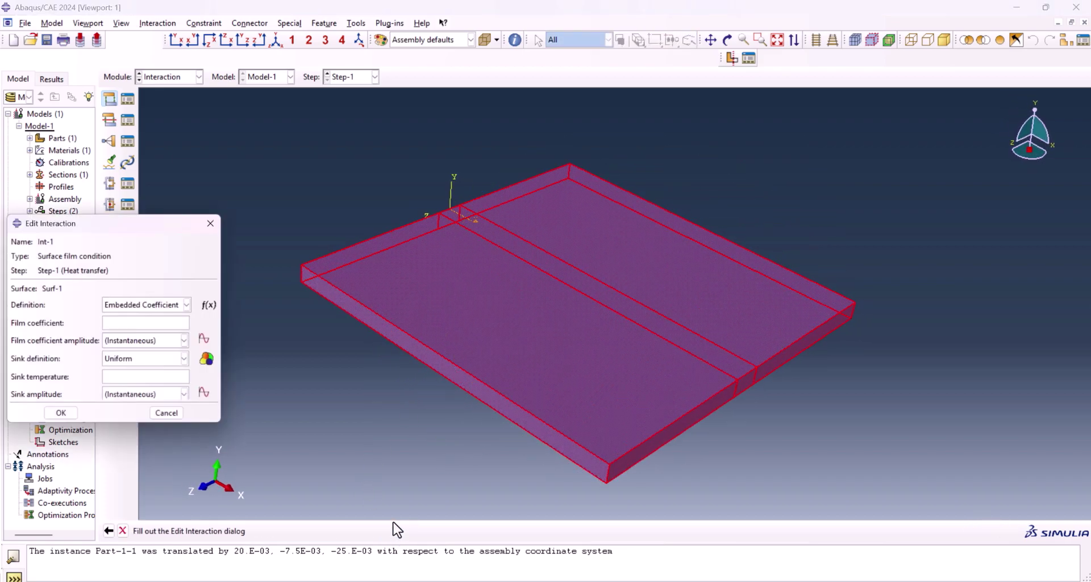
# Define Int-1 by property reference and start a film condition interaction property IntProp-1 with temperature-dependent data.
pyautogui.click(158, 307)
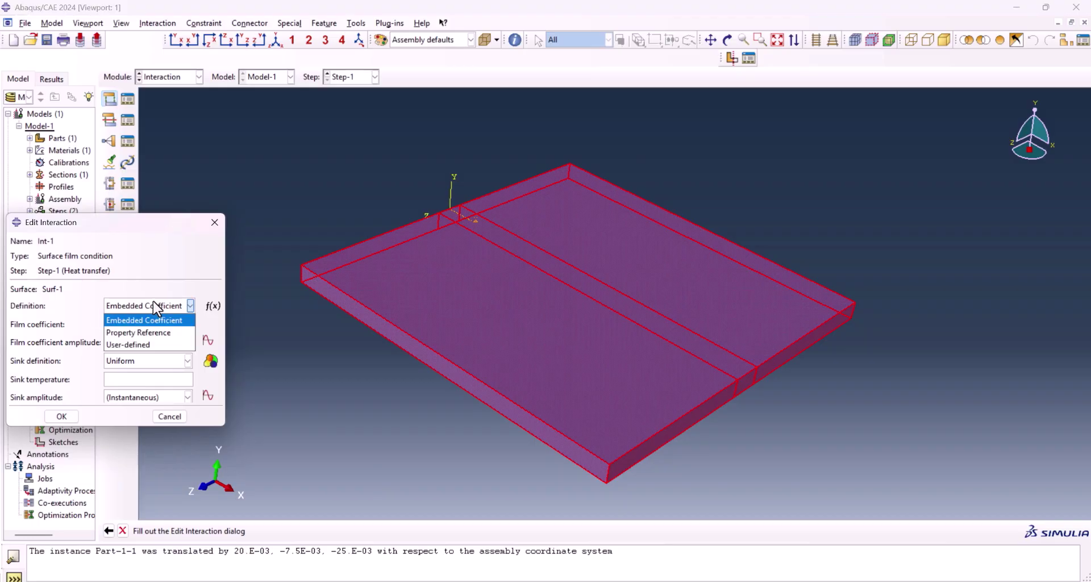
pyautogui.click(145, 332)
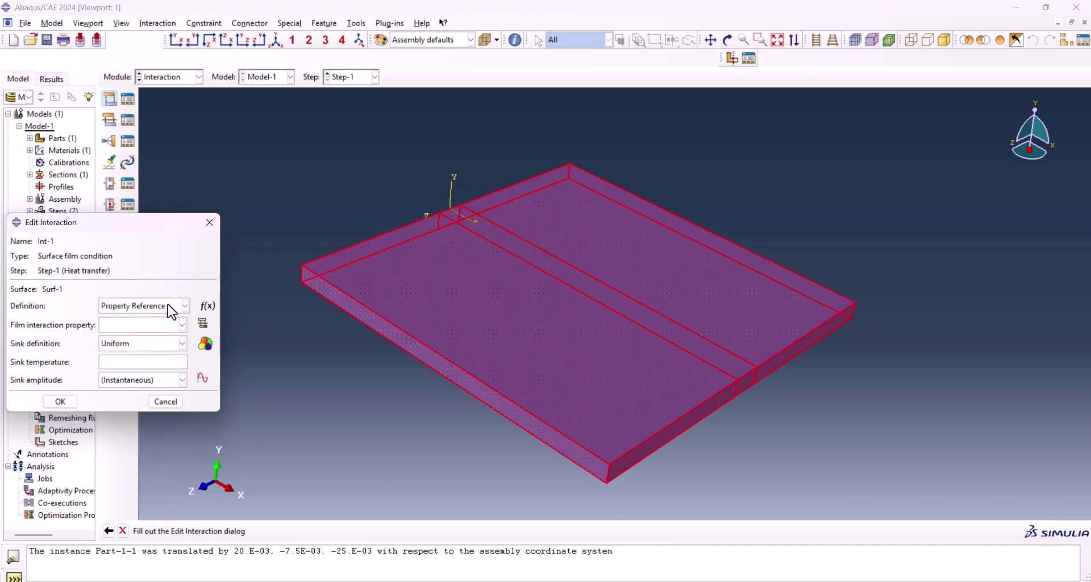
pyautogui.click(203, 324)
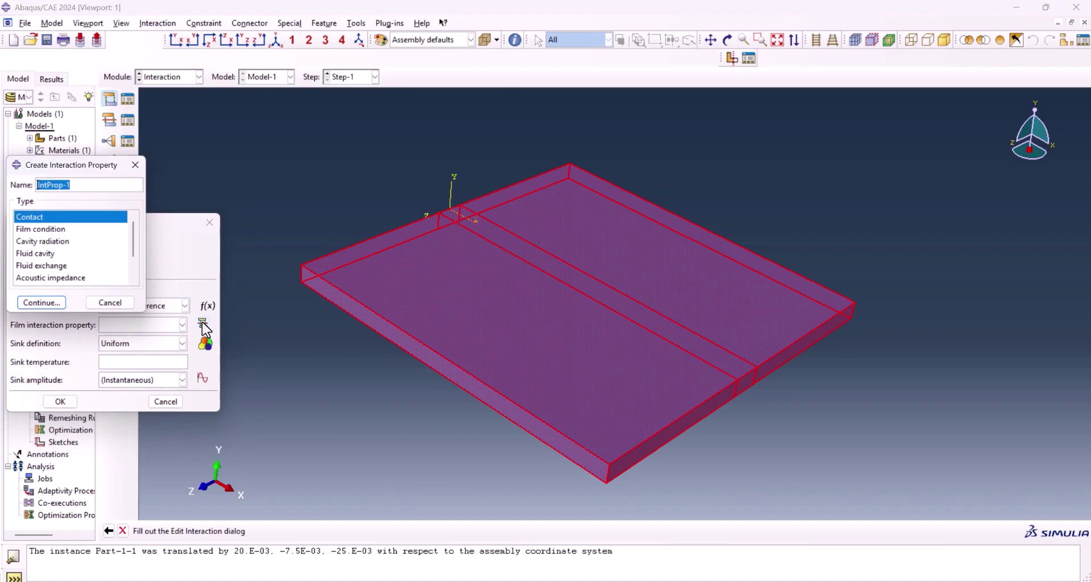
pyautogui.click(38, 230)
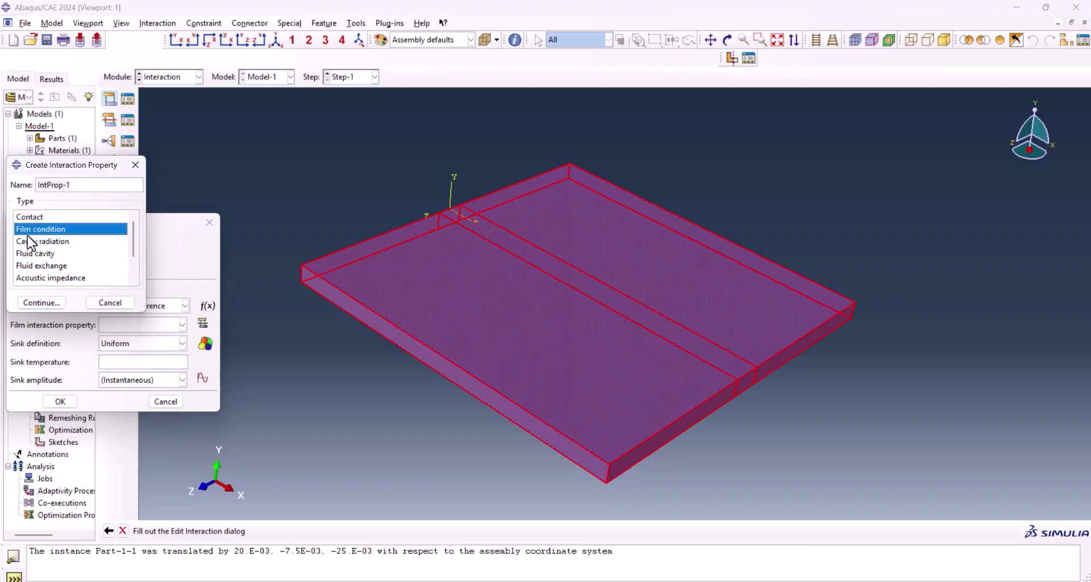
pyautogui.click(44, 303)
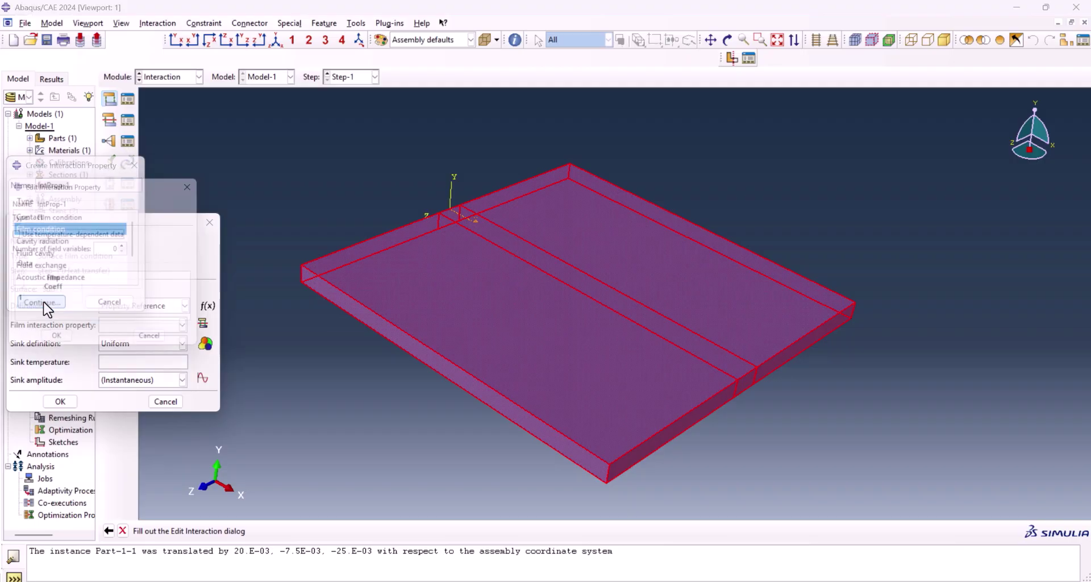
pyautogui.click(43, 237)
# Switch to the FEAMaster- Properties workbook in Excel and copy the surface film coefficient and temperature values in M2:N11.
pyautogui.hotkey('alt', 'Tab')
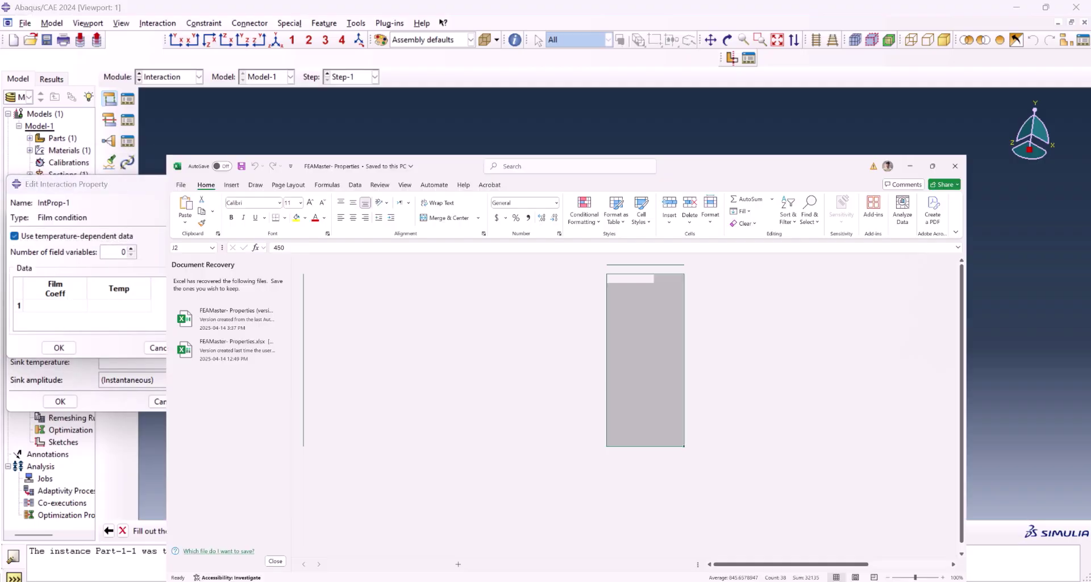
pyautogui.click(786, 172)
pyautogui.moveTo(785, 172); pyautogui.dragTo(872, 280)
pyautogui.hotkey('ctrl', 'q')
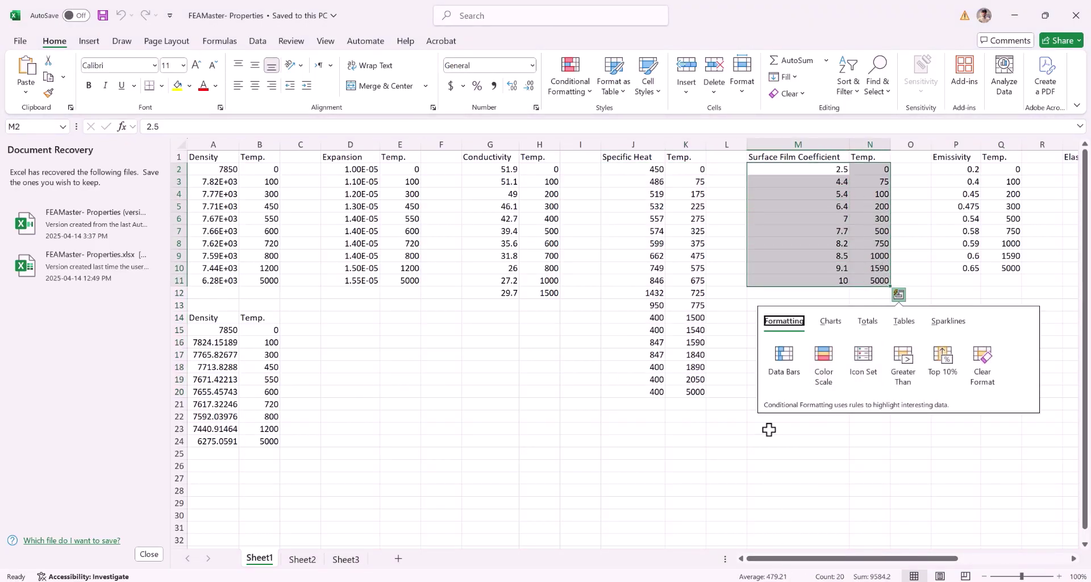
pyautogui.rightClick(799, 199)
pyautogui.click(822, 222)
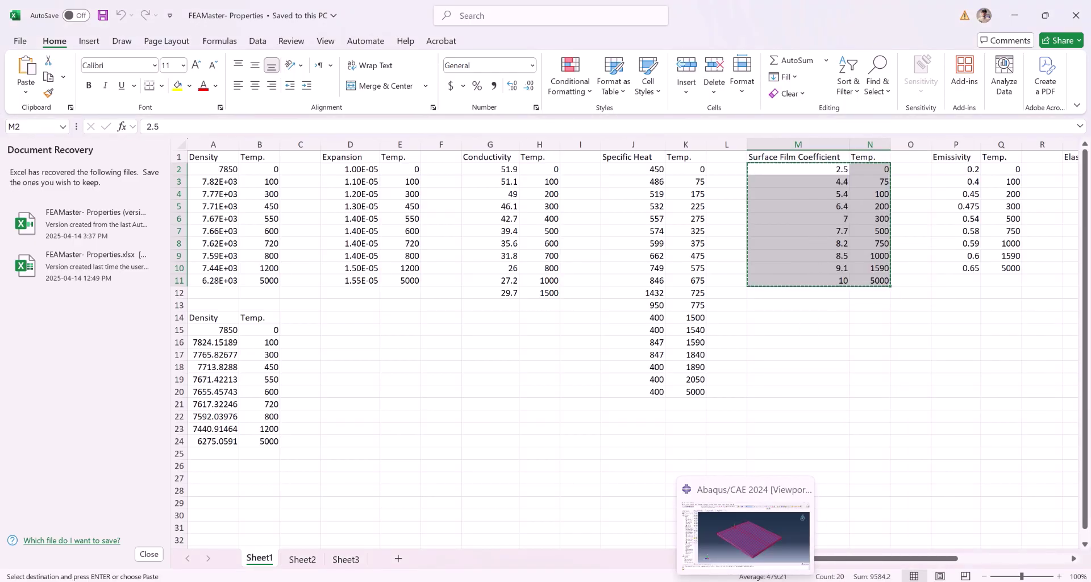
# Back in Abaqus/CAE, paste the copied film data into IntProp-1, and save Int-1 with a sink temperature of 25.
pyautogui.click(745, 580)
pyautogui.click(47, 306)
pyautogui.hotkey('ctrl', 'v')
pyautogui.click(68, 346)
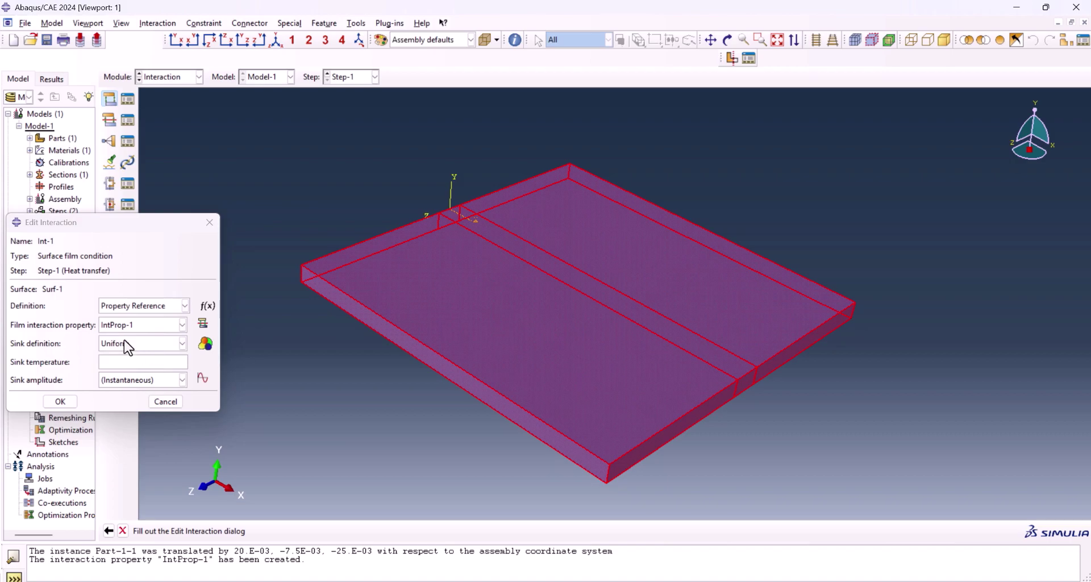
pyautogui.click(175, 358)
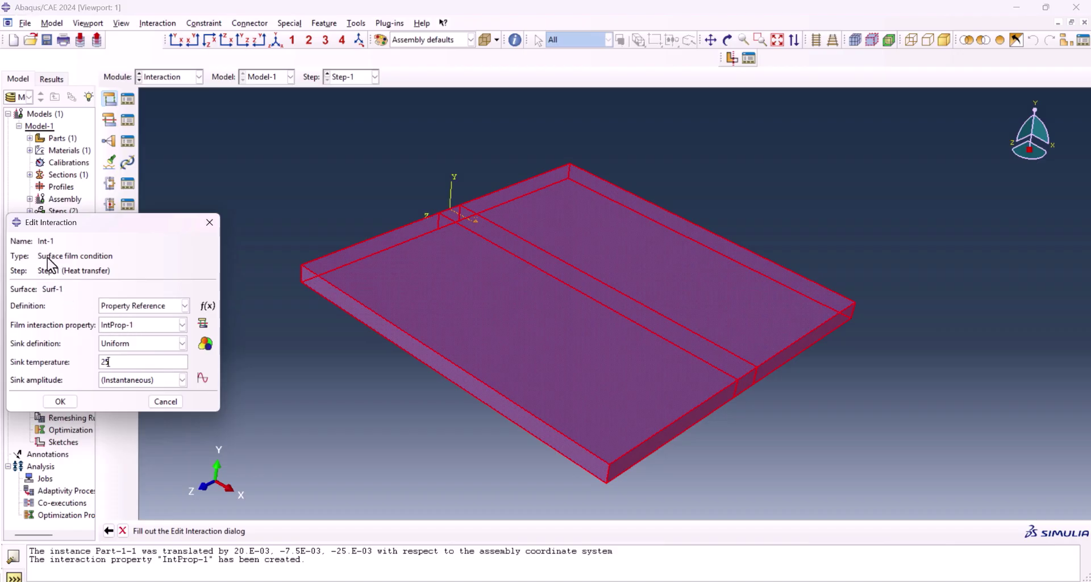
pyautogui.click(61, 402)
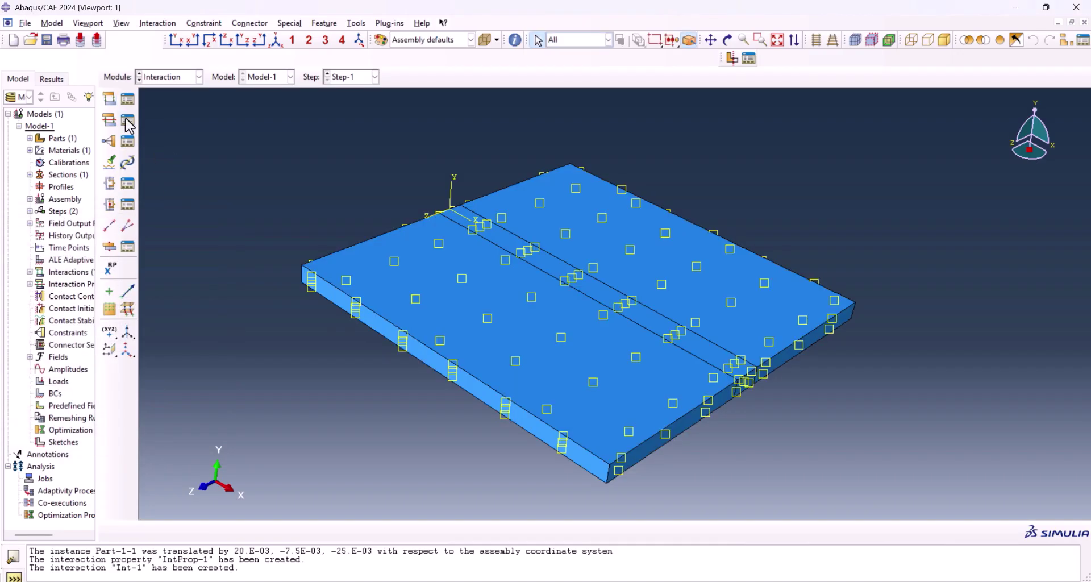
# Start a surface radiation interaction named Int-2 for Step-1 and assign it to the existing surface Surf-1.
pyautogui.click(110, 100)
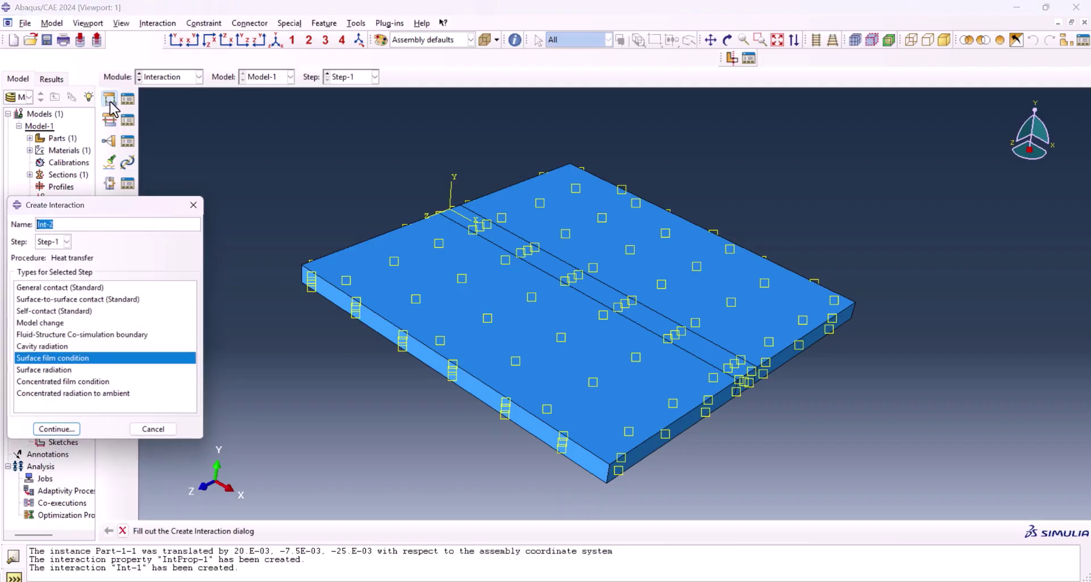
pyautogui.click(51, 375)
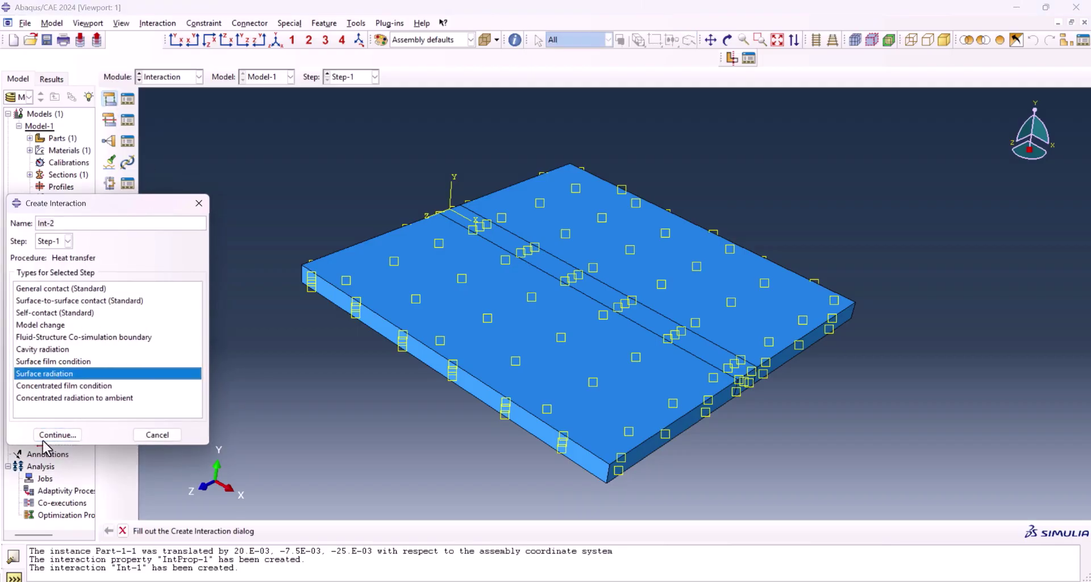
pyautogui.click(42, 436)
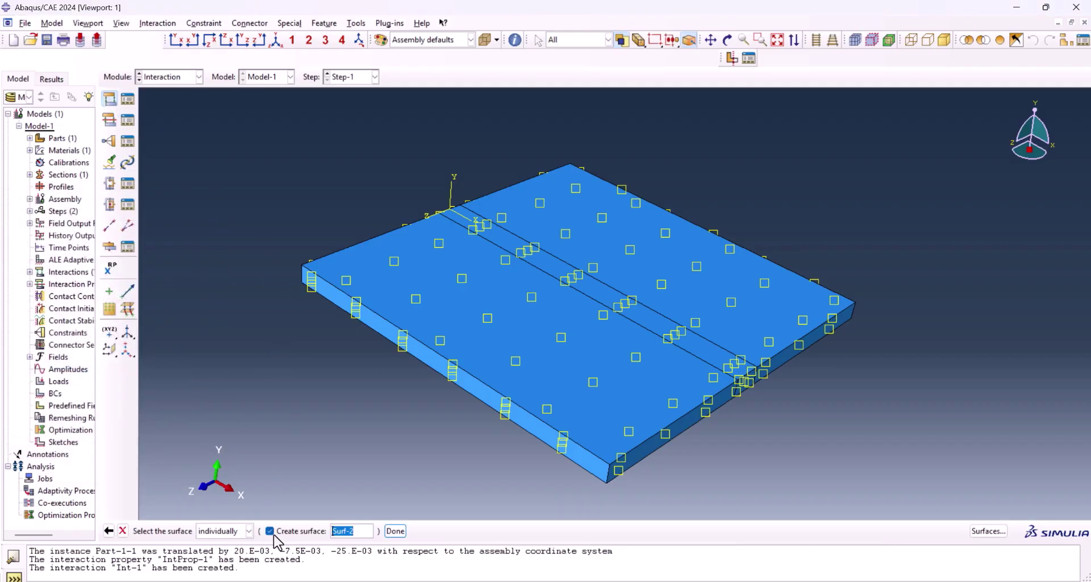
pyautogui.click(988, 532)
pyautogui.click(18, 321)
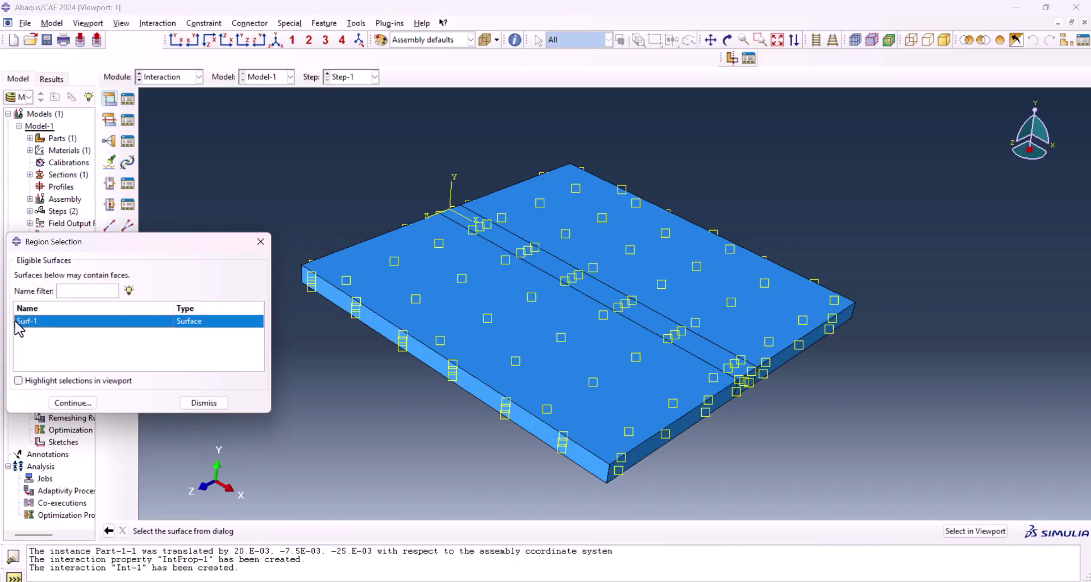
pyautogui.click(18, 381)
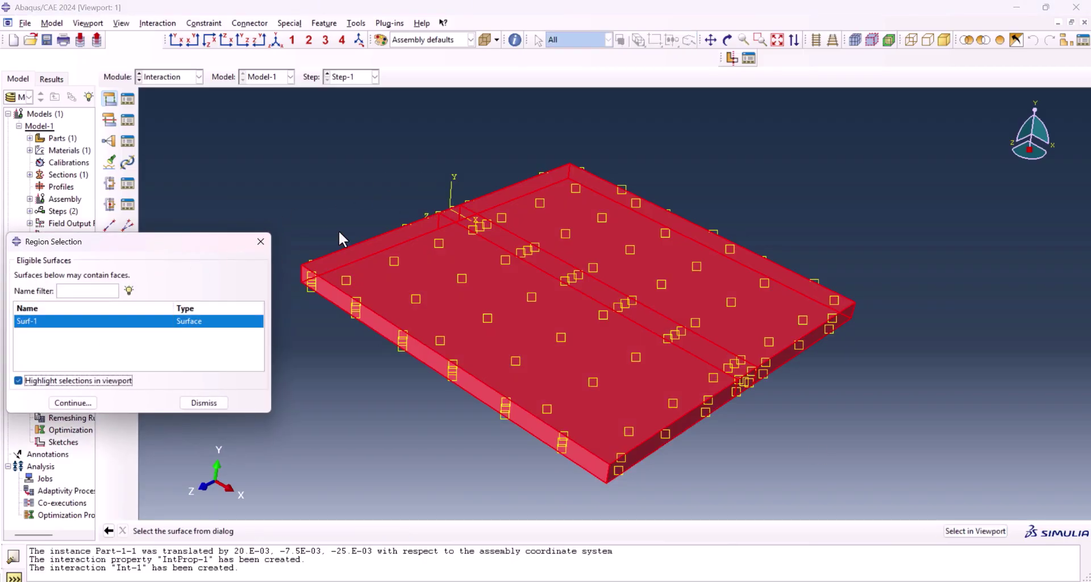
pyautogui.keyDown('ctrl'); pyautogui.keyDown('alt'); pyautogui.moveTo(750, 392); pyautogui.dragTo(687, 388); pyautogui.keyUp('alt'); pyautogui.keyUp('ctrl')
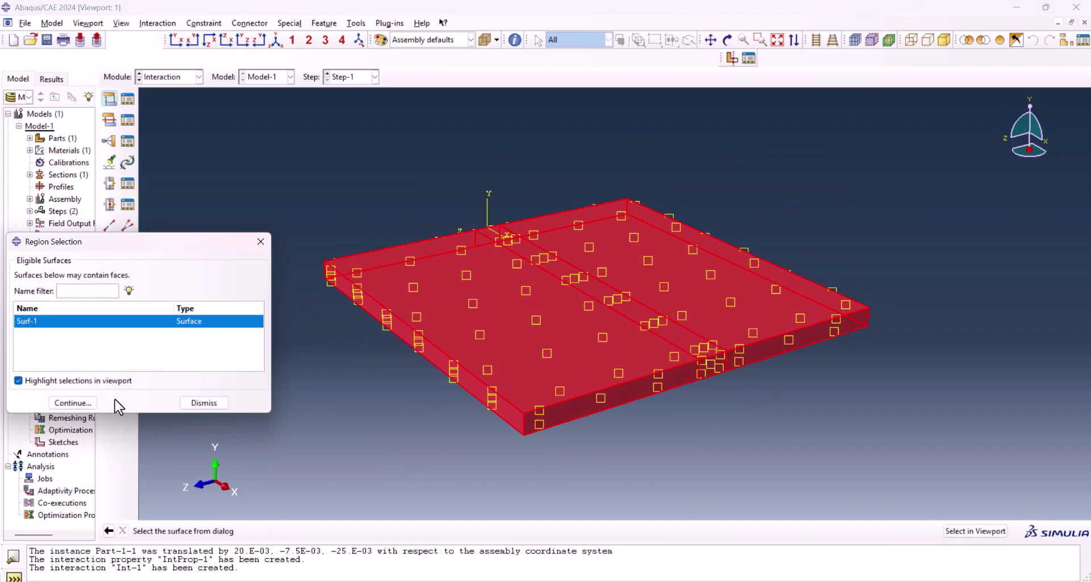
pyautogui.click(74, 402)
# Set the emissivity of Int-2 to .49 and its ambient temperature to 25, and save the interaction.
pyautogui.doubleClick(132, 376)
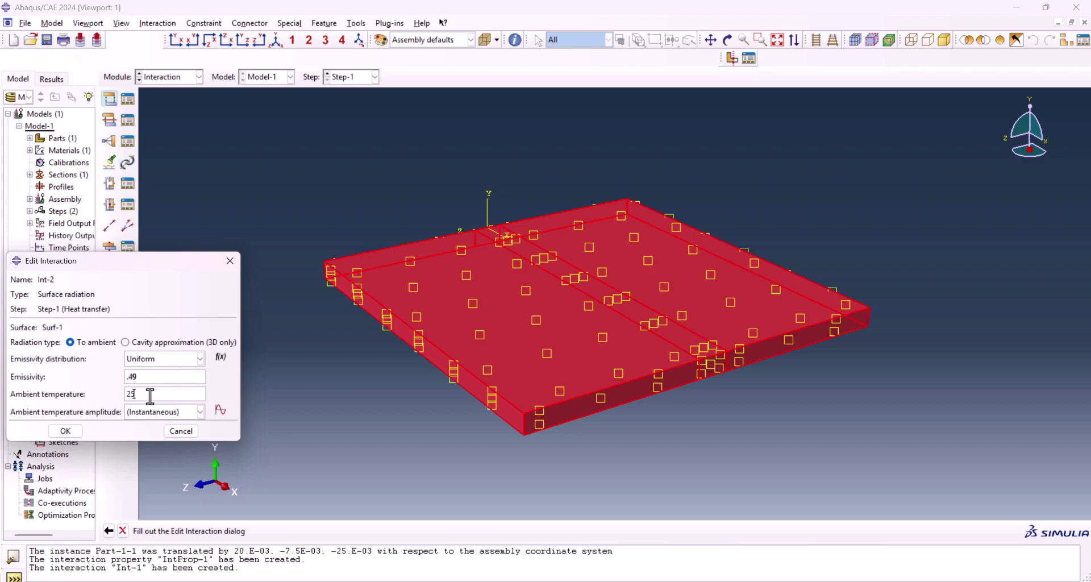
pyautogui.click(65, 431)
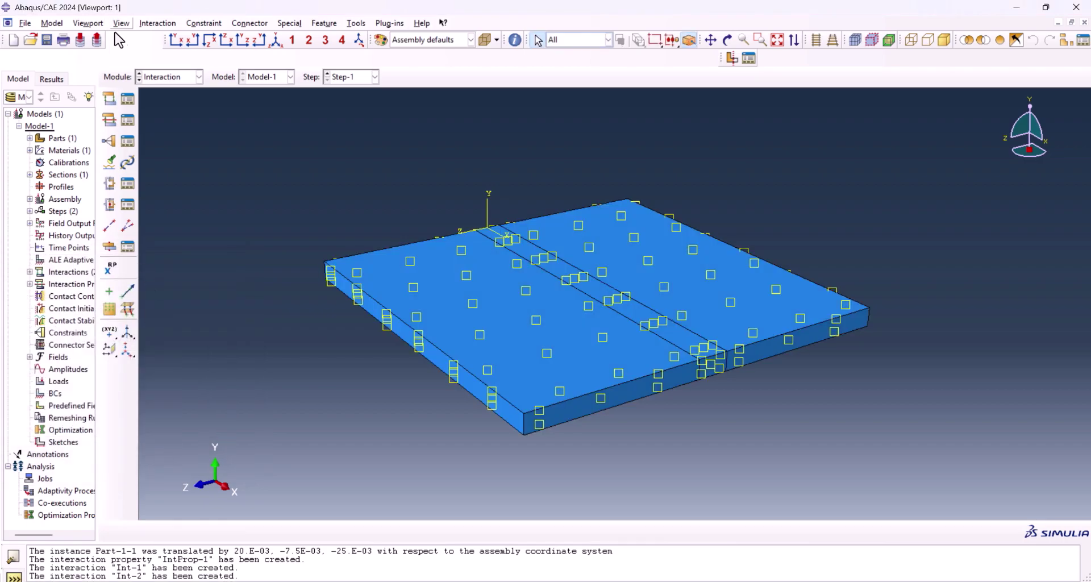
pyautogui.click(279, 42)
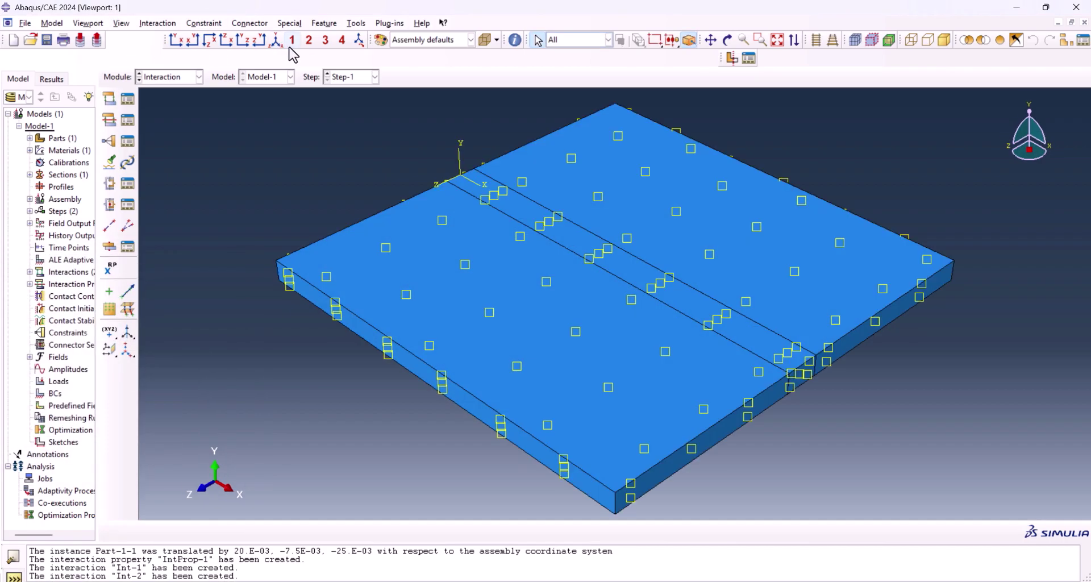
# In the Load module, start body heat flux load Load-1 for Step-1 on the narrow middle strip of the plate, without creating a set.
pyautogui.click(171, 80)
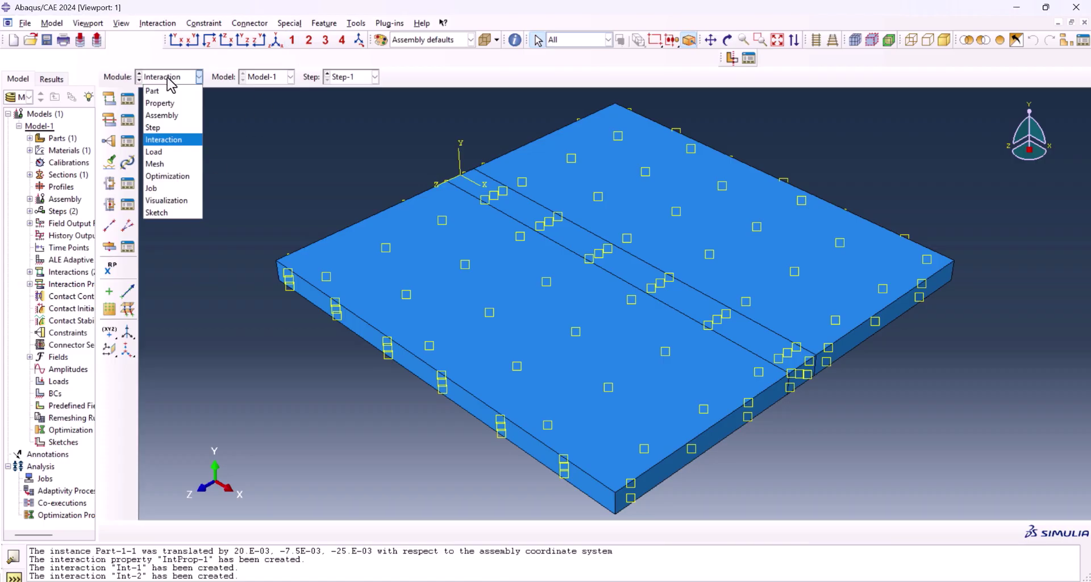
pyautogui.click(165, 152)
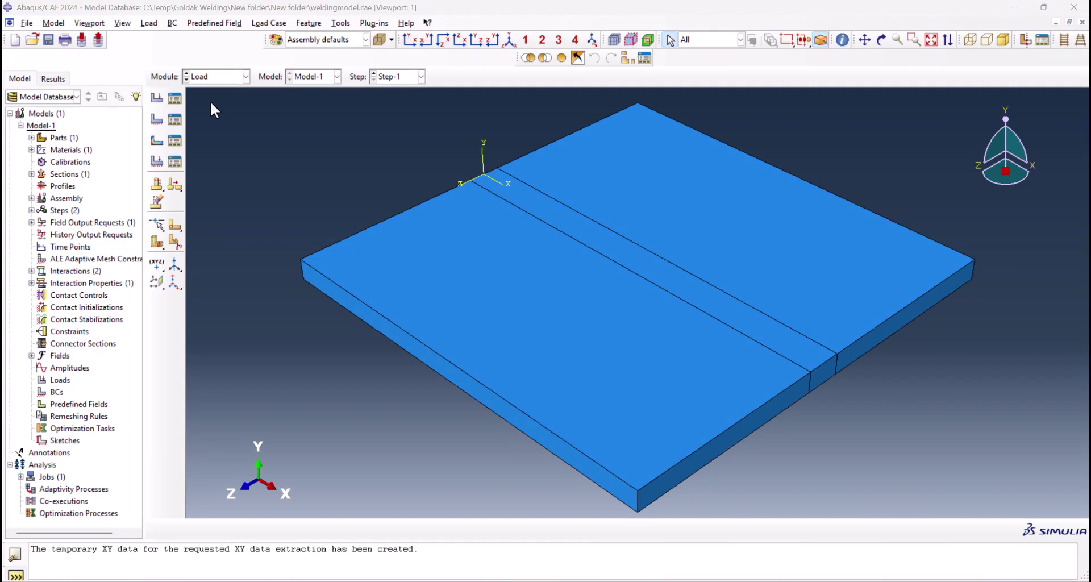
pyautogui.click(157, 98)
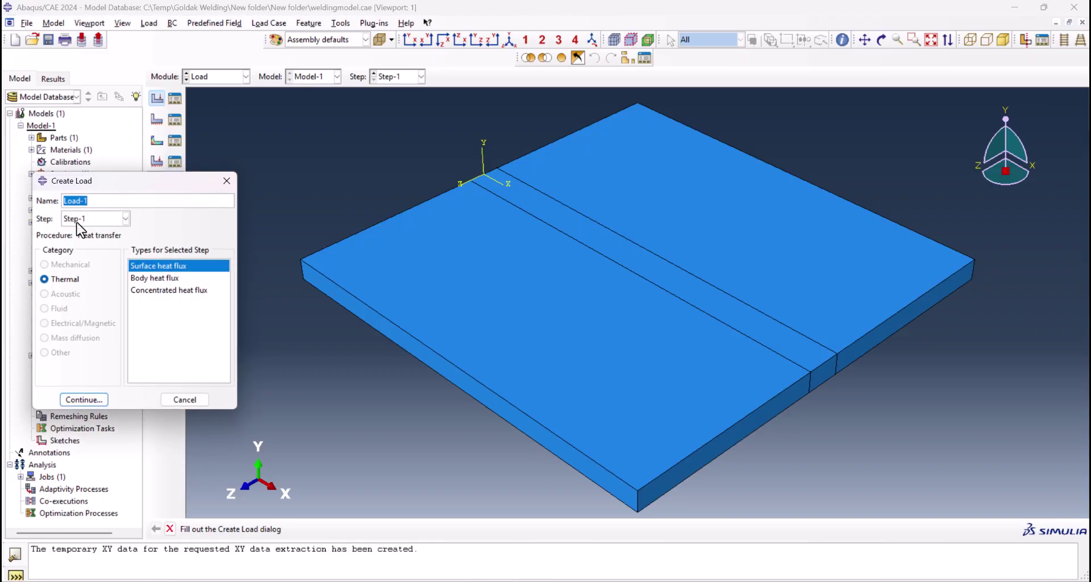
pyautogui.click(146, 277)
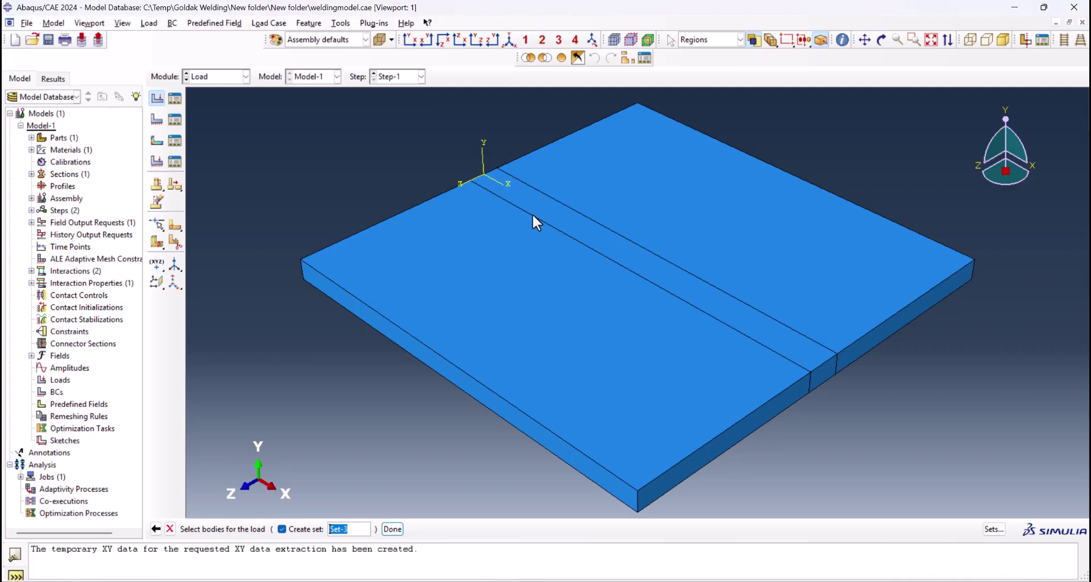
pyautogui.click(551, 210)
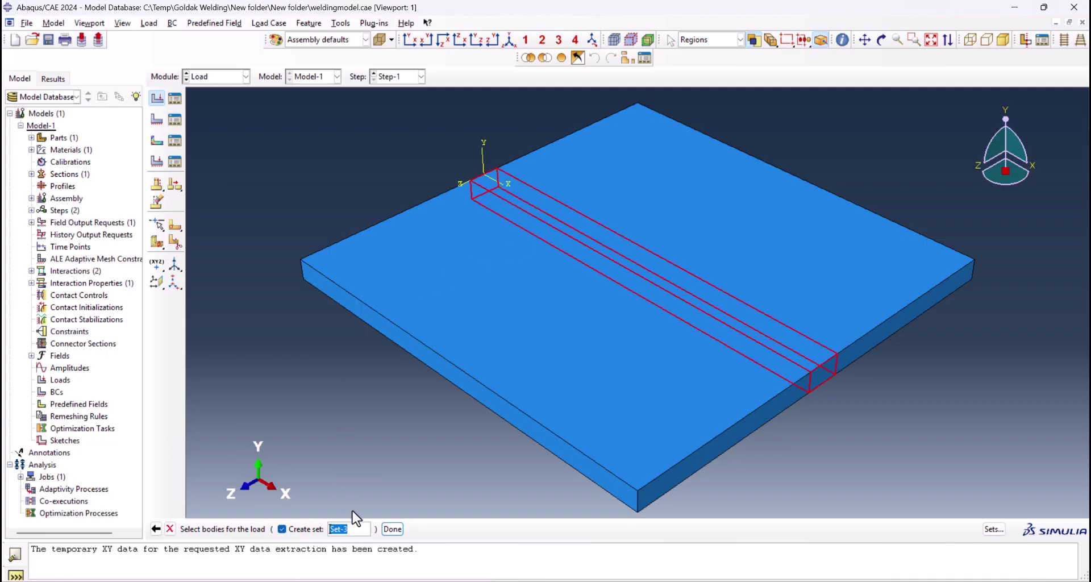
pyautogui.click(282, 529)
pyautogui.click(392, 529)
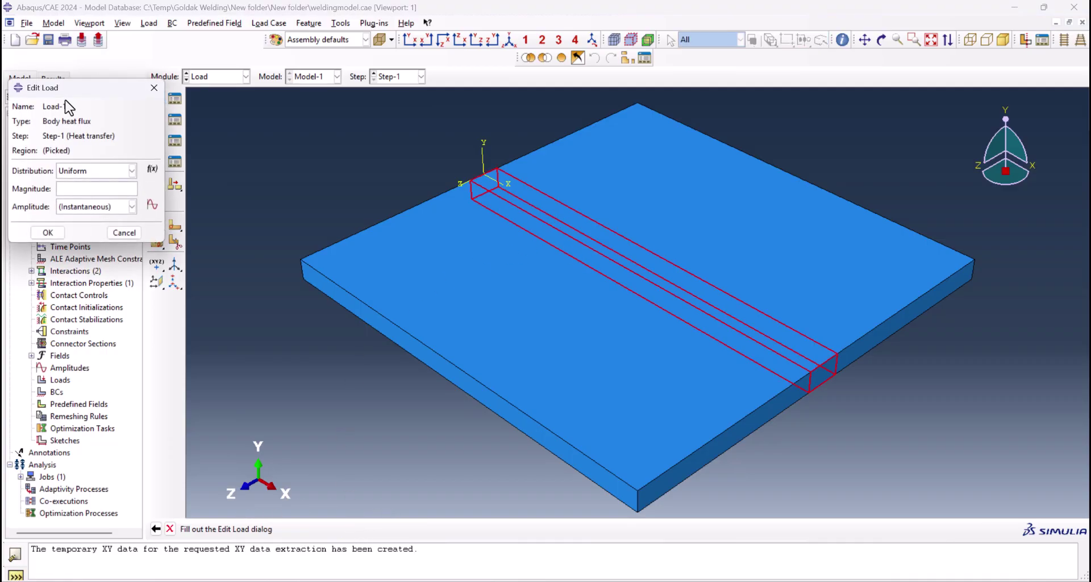
# Give Load-1 a user-defined distribution with magnitude 1 and save the load.
pyautogui.click(94, 170)
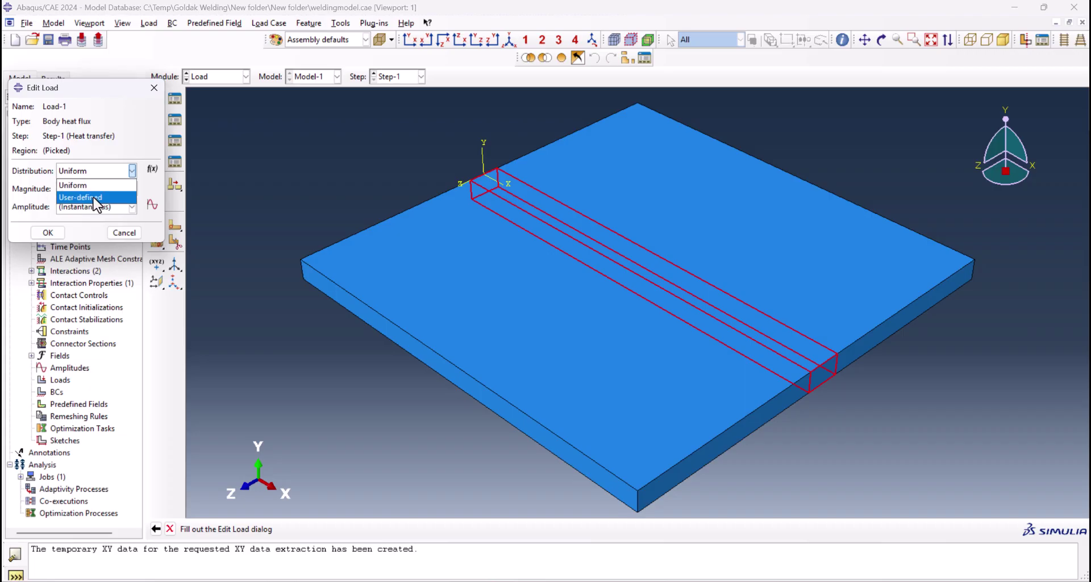
pyautogui.click(94, 197)
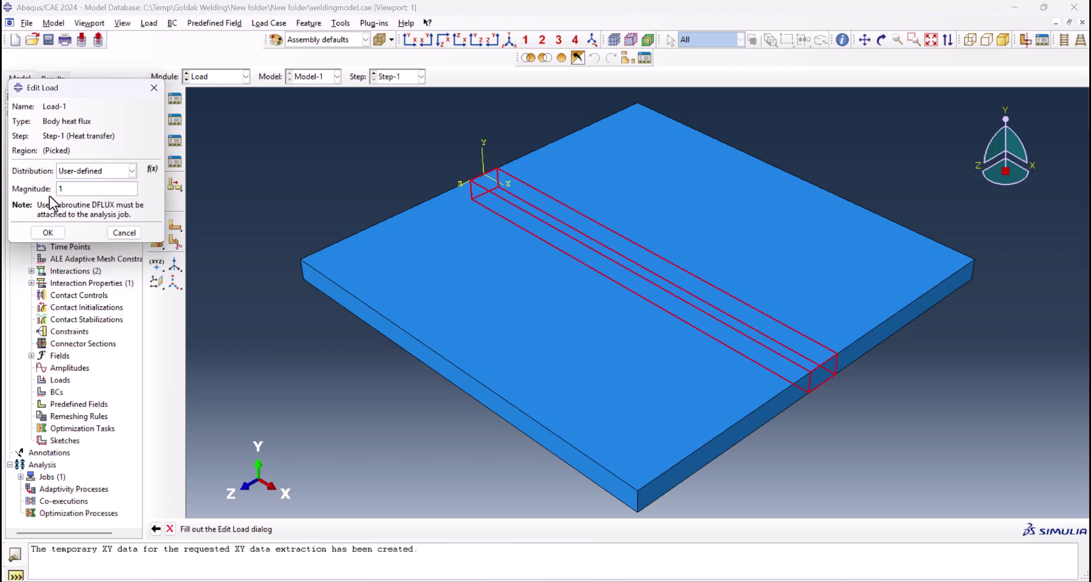
pyautogui.write('1')
pyautogui.click(54, 234)
# Start a temperature predefined field named Predefined Field-1 in the Initial step.
pyautogui.scroll(-2, 574, 253)
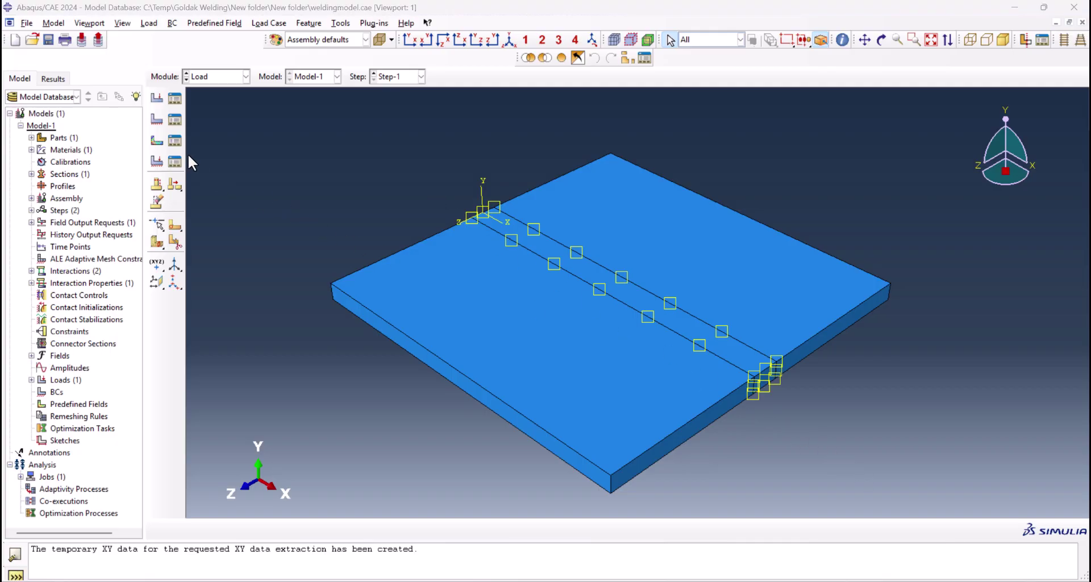
pyautogui.click(174, 140)
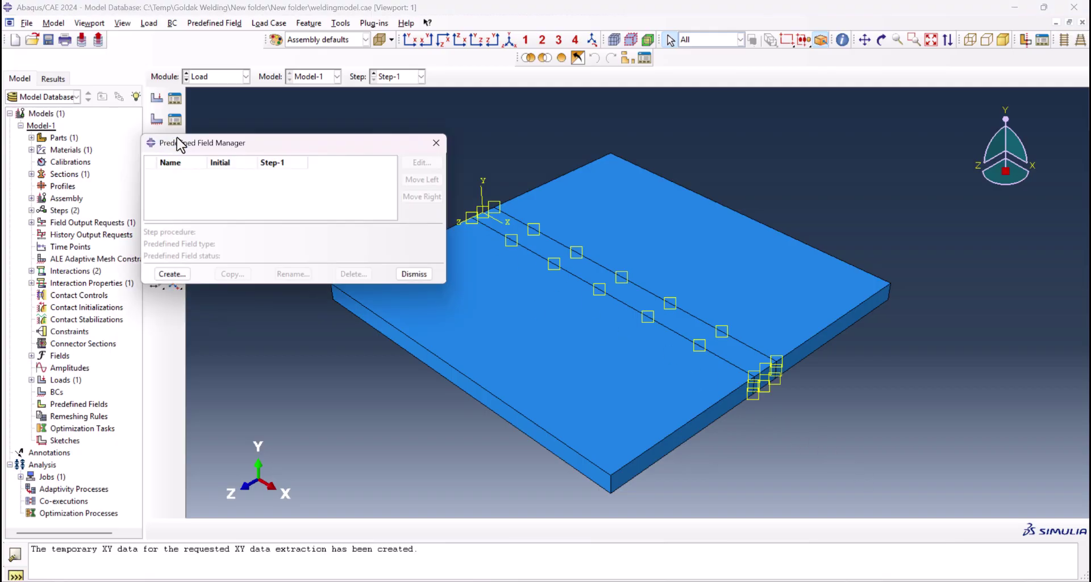
pyautogui.click(172, 276)
pyautogui.click(129, 215)
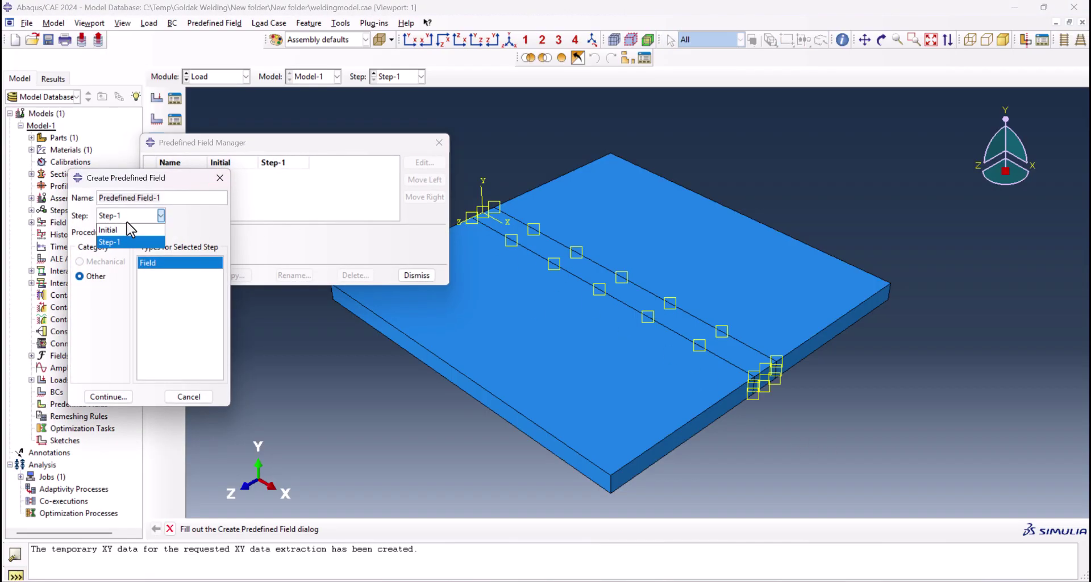
pyautogui.click(130, 229)
pyautogui.click(162, 264)
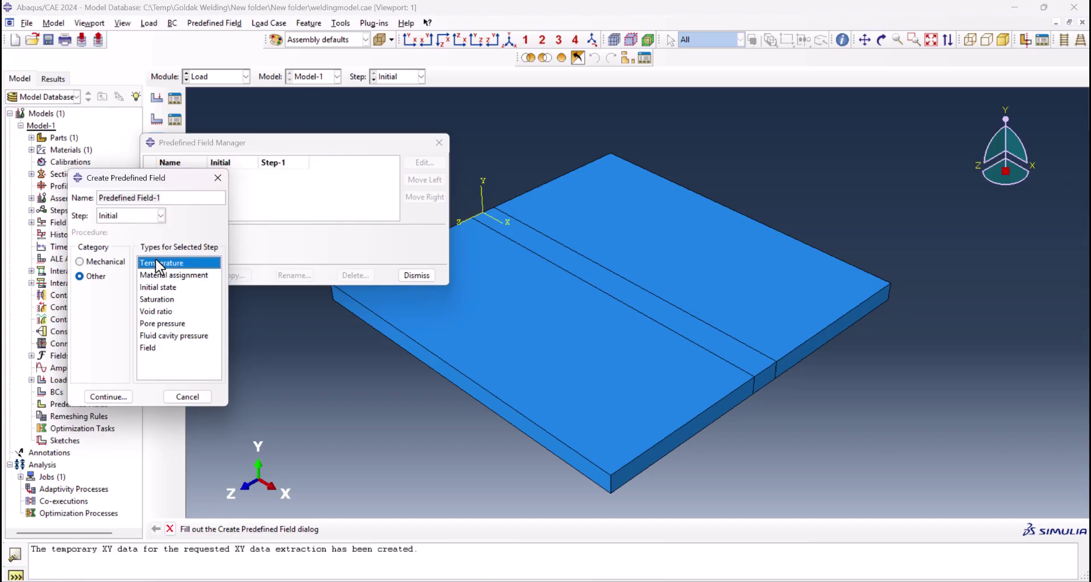
pyautogui.click(108, 397)
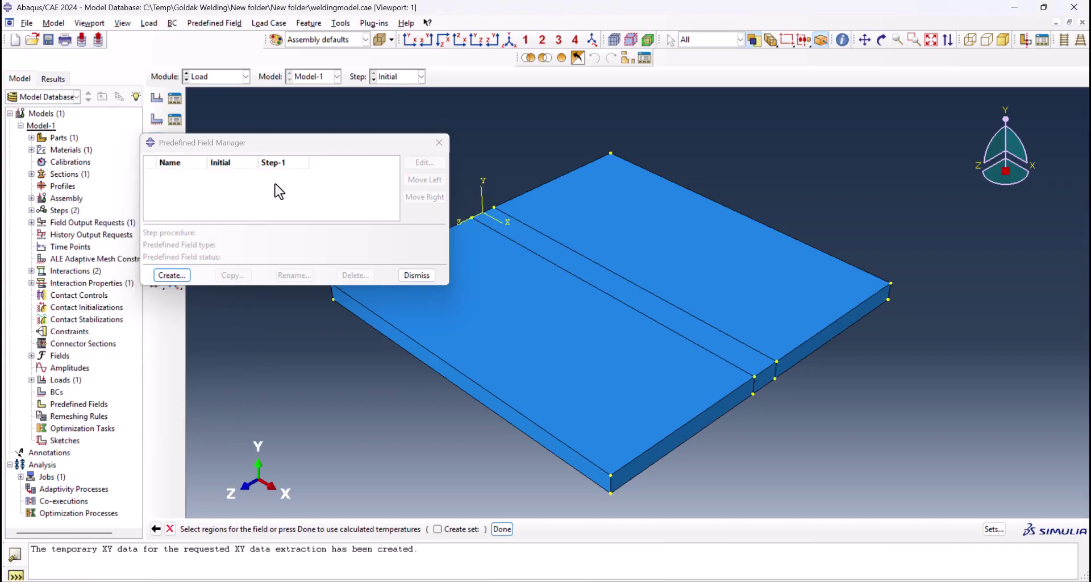
# Apply the predefined temperature field to the entire plate with a magnitude of 25 and save it.
pyautogui.moveTo(285, 143); pyautogui.dragTo(176, 78)
pyautogui.moveTo(353, 109); pyautogui.dragTo(827, 446)
pyautogui.click(503, 529)
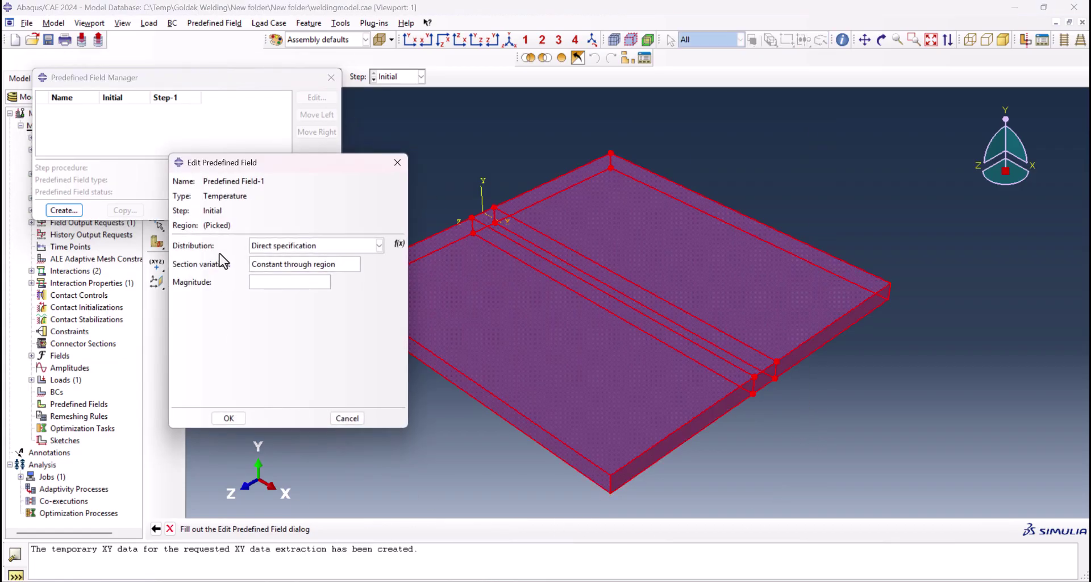
pyautogui.click(282, 279)
pyautogui.write('25')
pyautogui.click(228, 418)
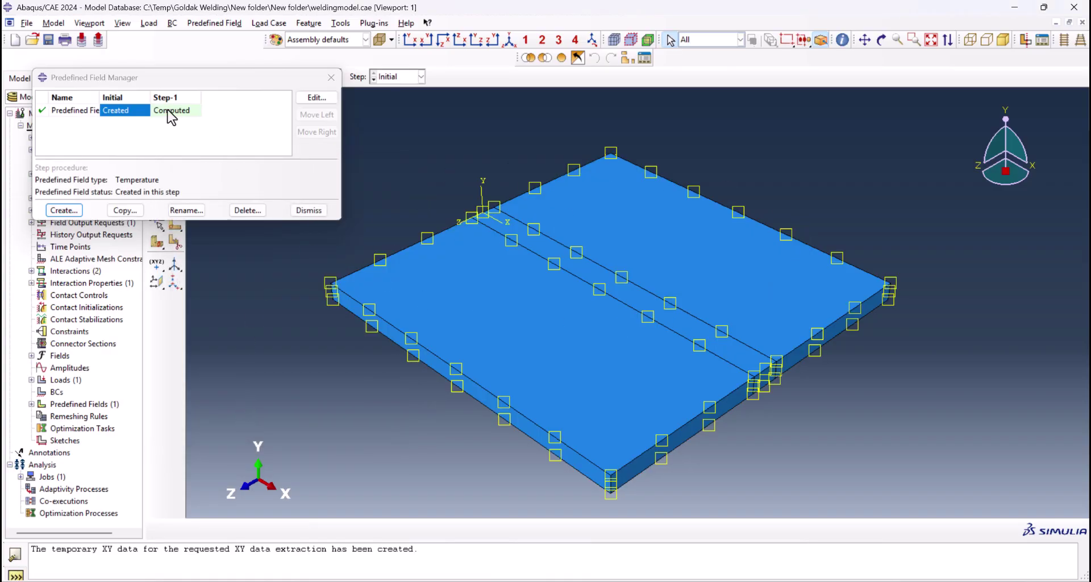
# Review the settings of Predefined Field-1 in the Initial step and close the Predefined Field Manager.
pyautogui.doubleClick(130, 112)
pyautogui.click(397, 162)
pyautogui.click(309, 211)
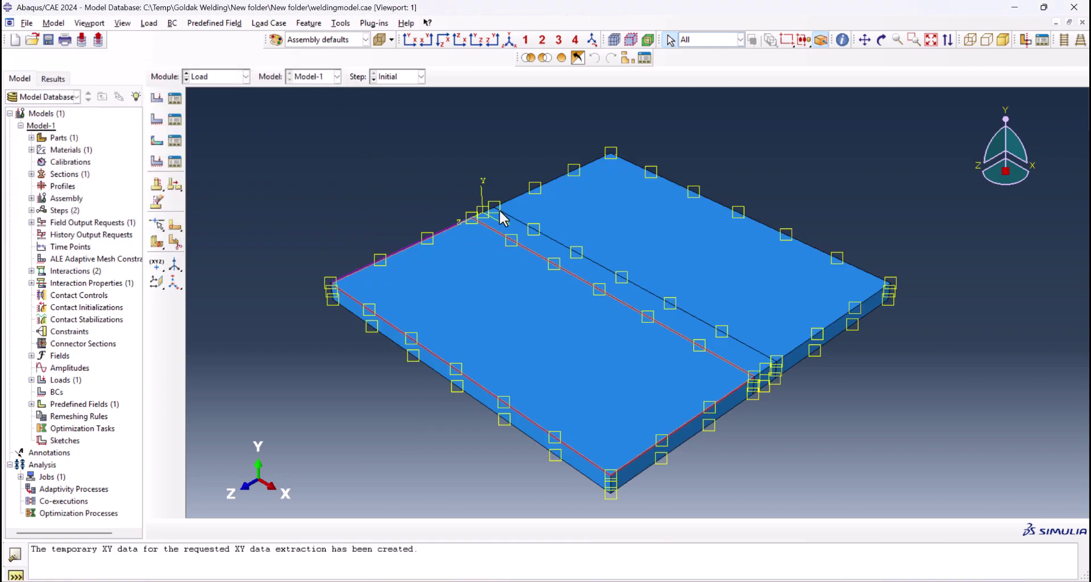
pyautogui.click(515, 235)
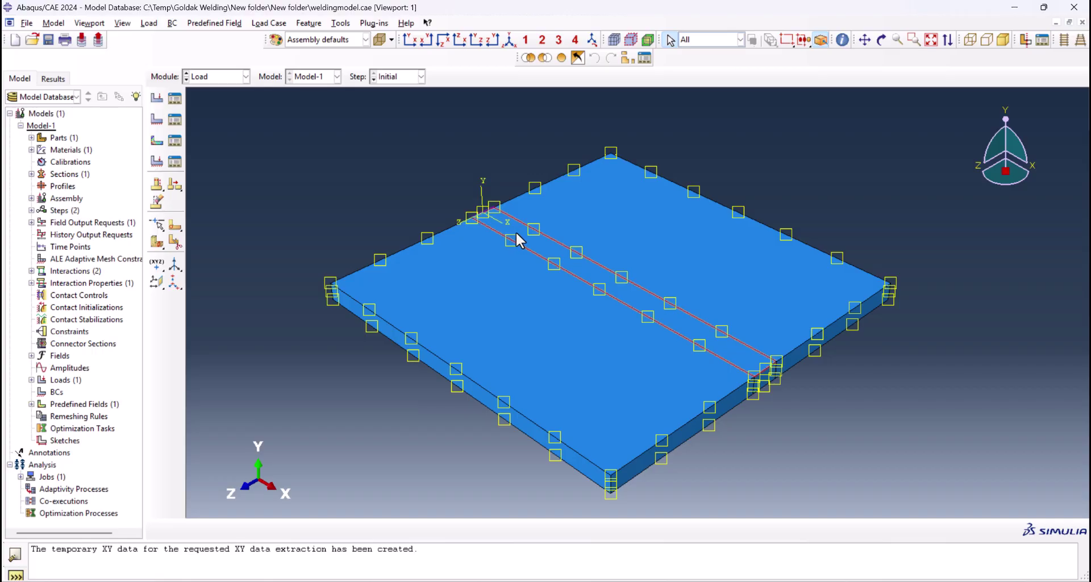
# Switch to the Mesh module and set the meshing object to Part-1.
pyautogui.click(223, 79)
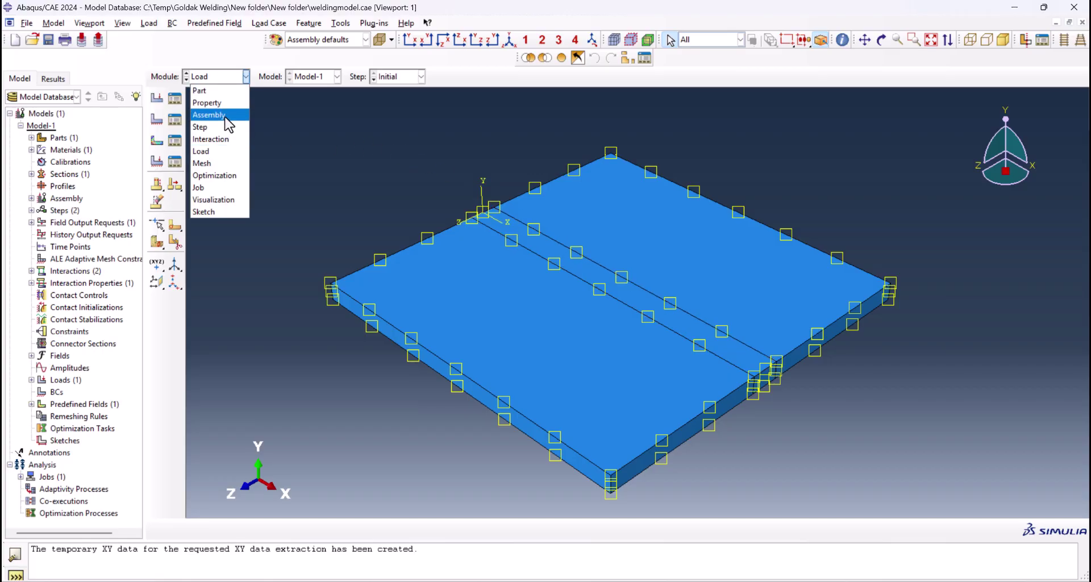
pyautogui.click(224, 163)
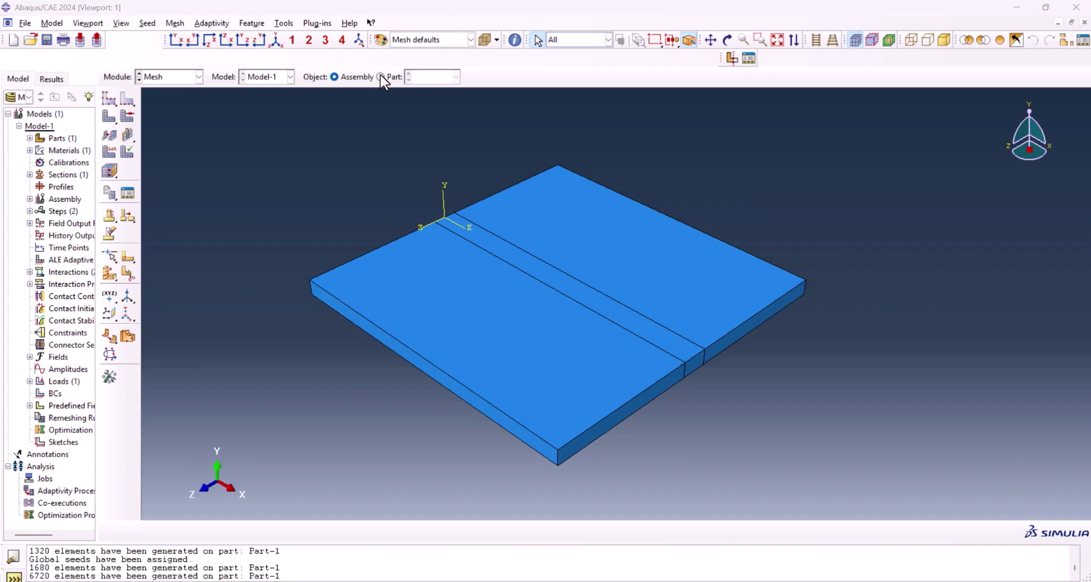
pyautogui.click(381, 77)
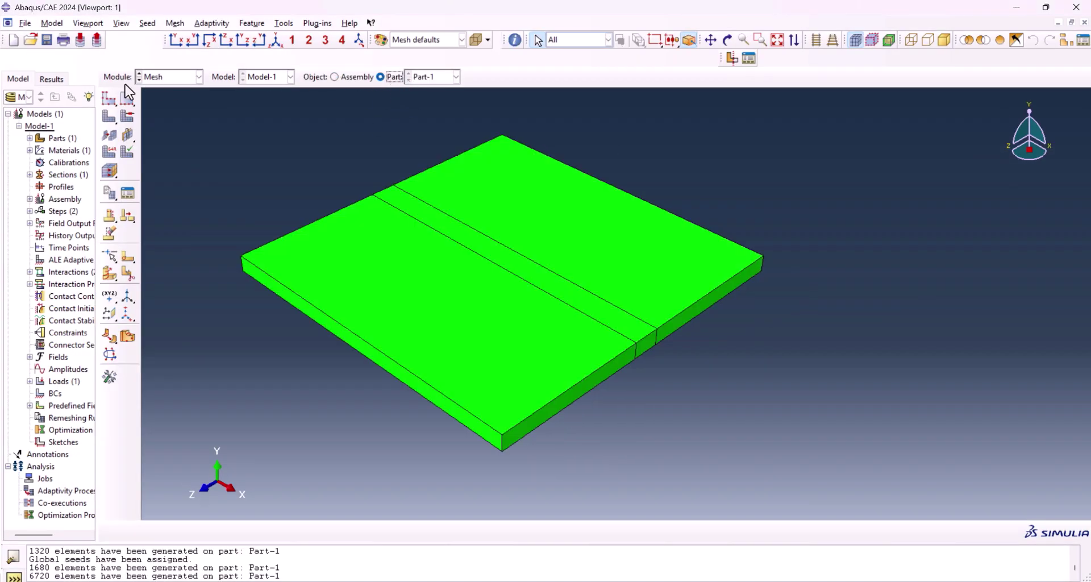
# Assign global seeds to Part-1 with curvature control at a maximum deviation factor of 0.1 and a minimum size fraction of 0.1.
pyautogui.click(110, 101)
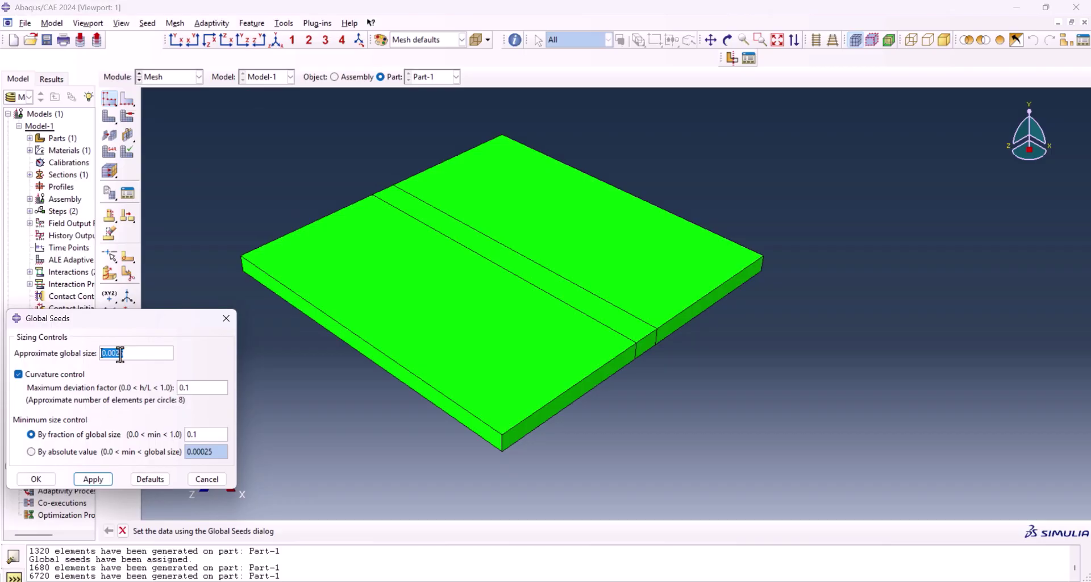
pyautogui.moveTo(120, 354); pyautogui.dragTo(145, 350)
pyautogui.click(92, 479)
pyautogui.click(36, 479)
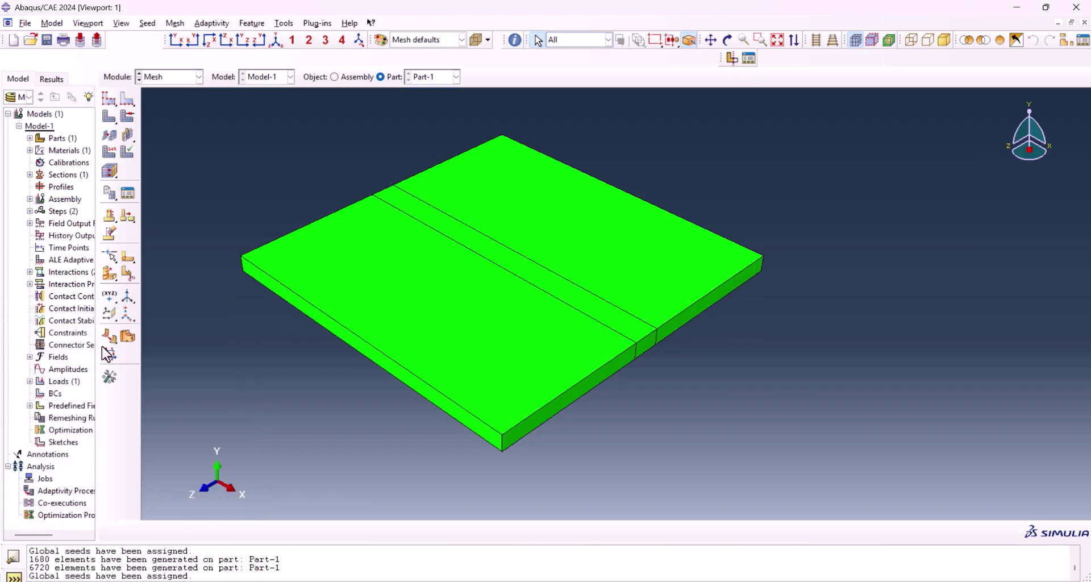
# Seed the lengthwise edges of the middle strip and the plate's two outer sides by number, without bias.
pyautogui.click(128, 98)
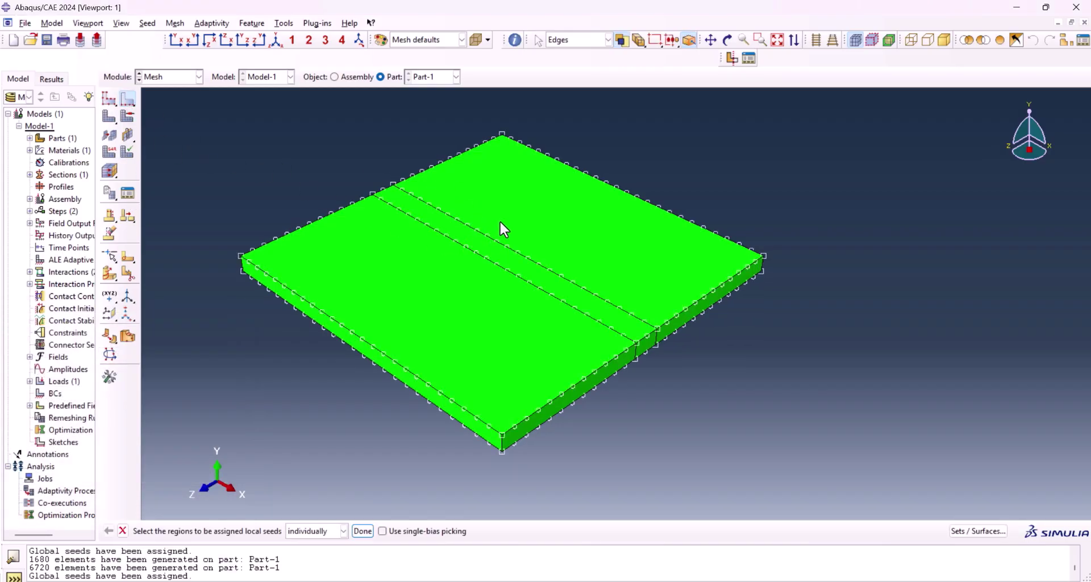
pyautogui.moveTo(501, 221); pyautogui.dragTo(464, 278)
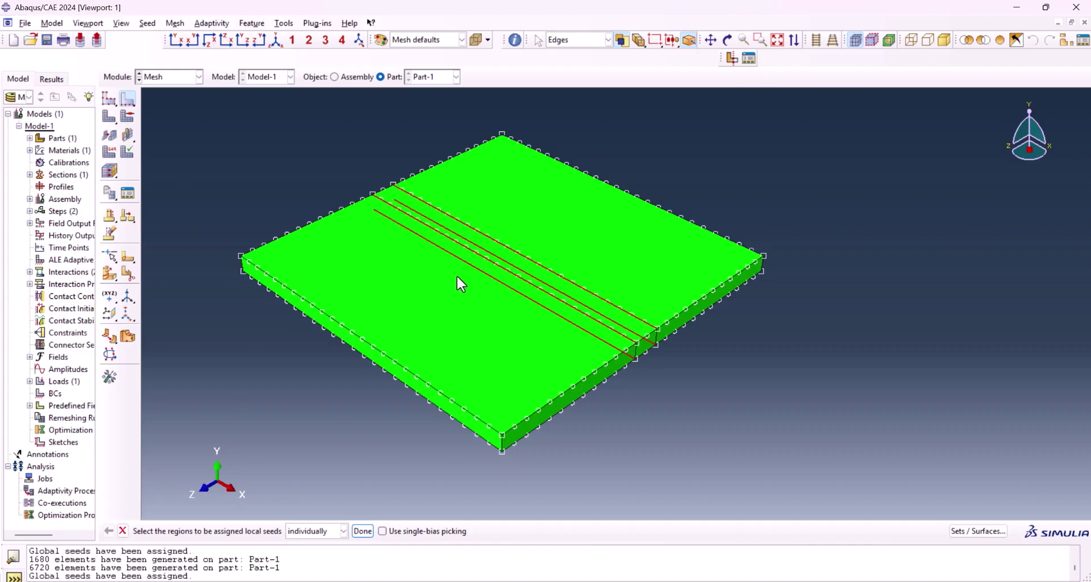
pyautogui.keyDown('shift'); pyautogui.click(353, 368); pyautogui.keyUp('shift')
pyautogui.keyDown('shift'); pyautogui.click(588, 188); pyautogui.keyUp('shift')
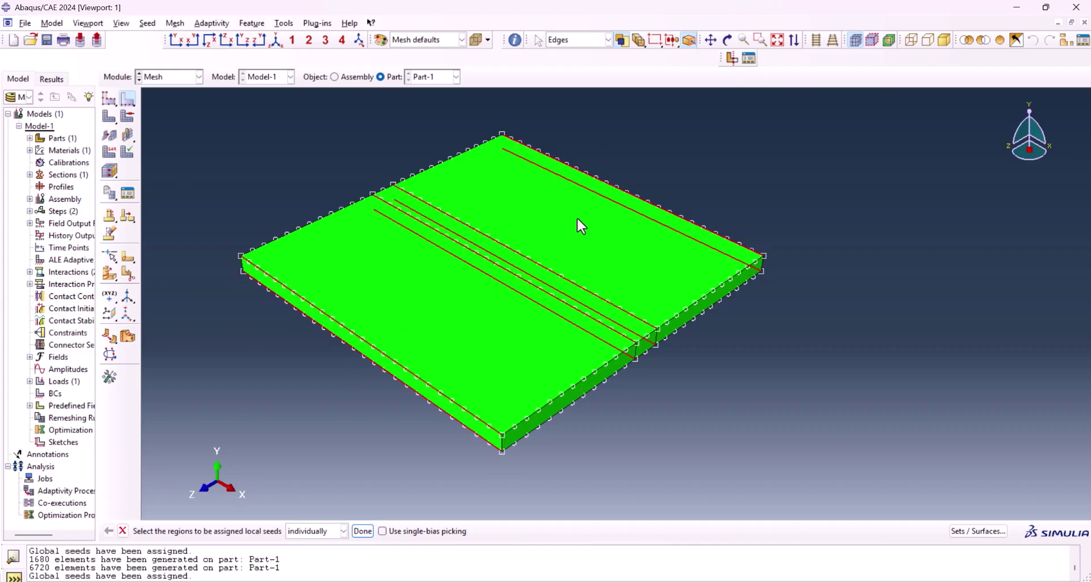
pyautogui.middleClick(278, 144)
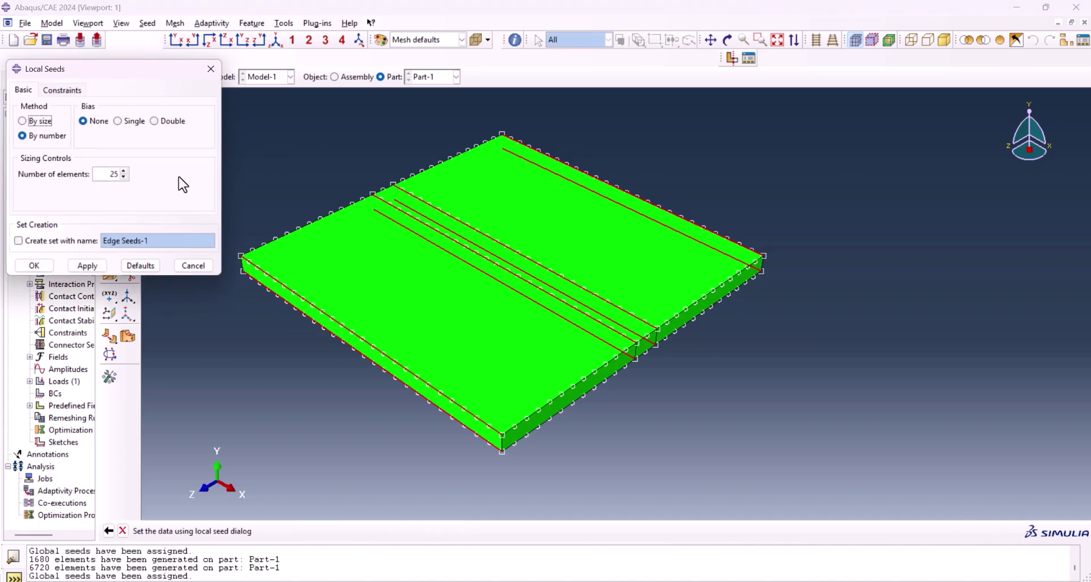
pyautogui.doubleClick(114, 174)
pyautogui.click(34, 265)
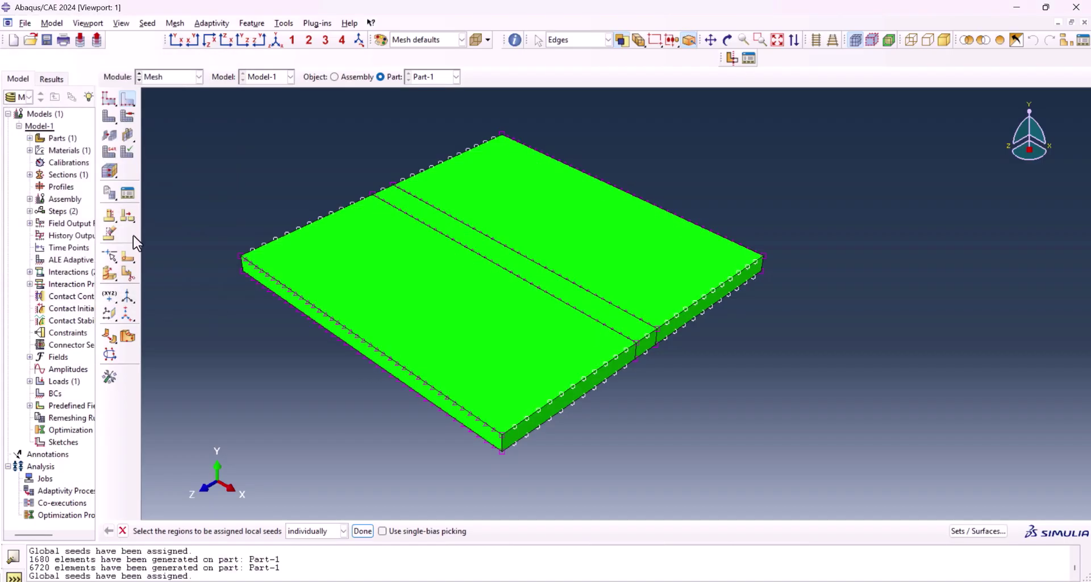
# Increase the by-number seeds on the short edges across both ends of the middle strip, without bias.
pyautogui.scroll(3, 383, 188)
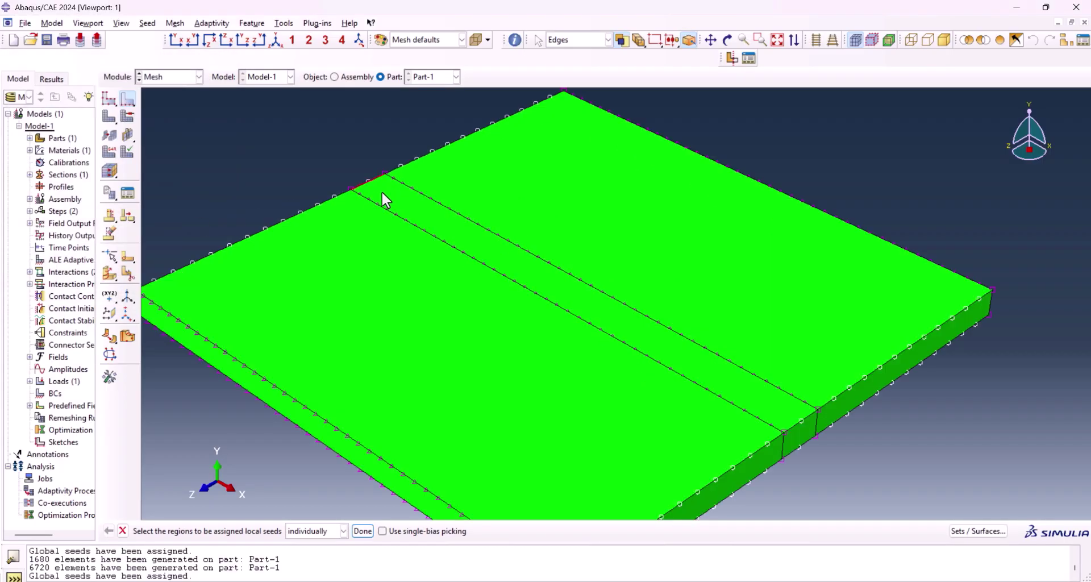
pyautogui.click(359, 209)
pyautogui.scroll(-3, 359, 209)
pyautogui.scroll(2, 745, 422)
pyautogui.scroll(2, 674, 355)
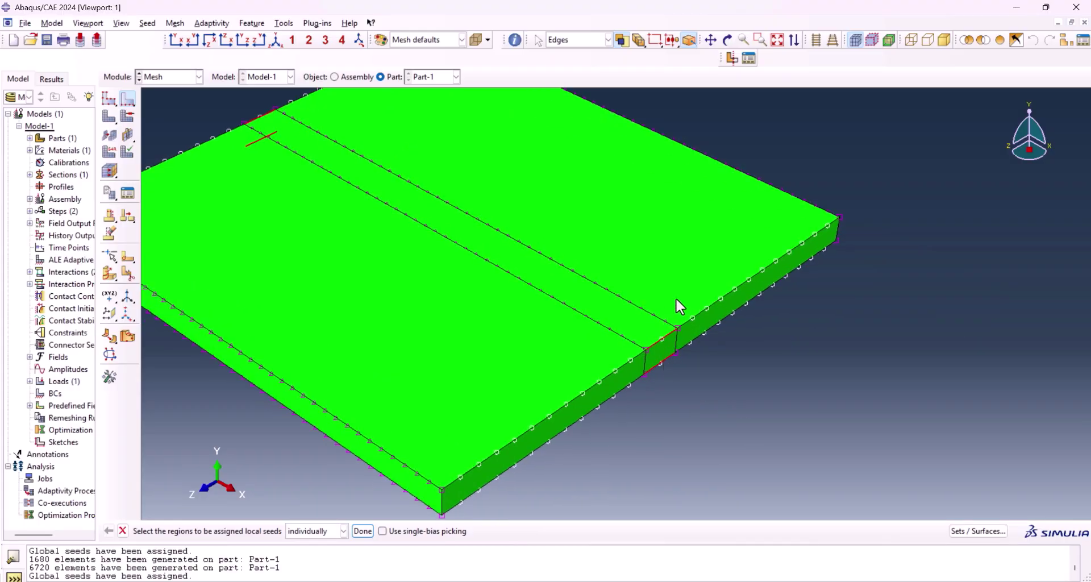
pyautogui.middleClick(651, 342)
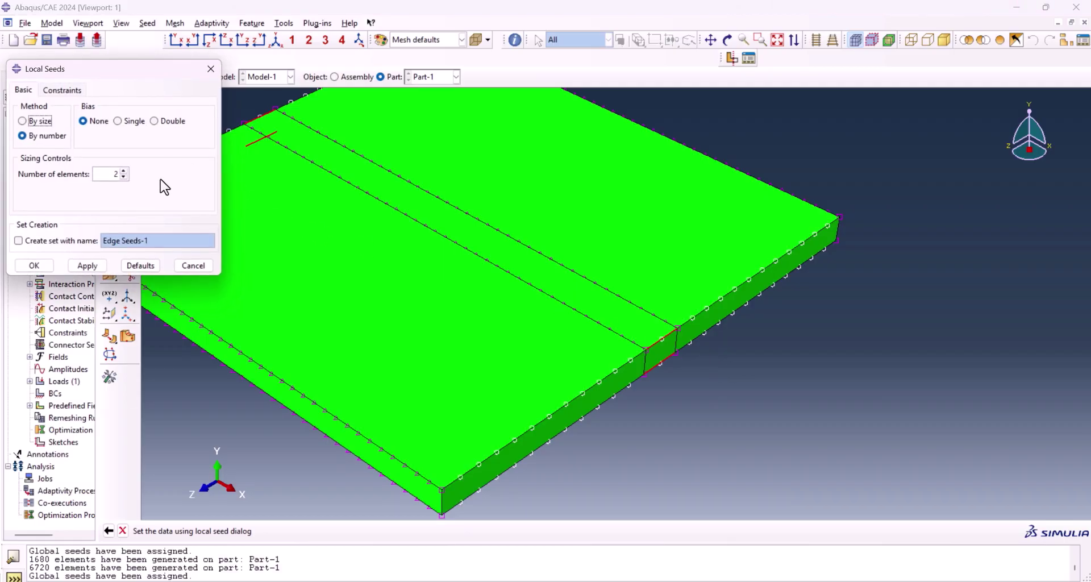
pyautogui.click(124, 171)
pyautogui.click(124, 171)
pyautogui.click(124, 172)
pyautogui.click(47, 265)
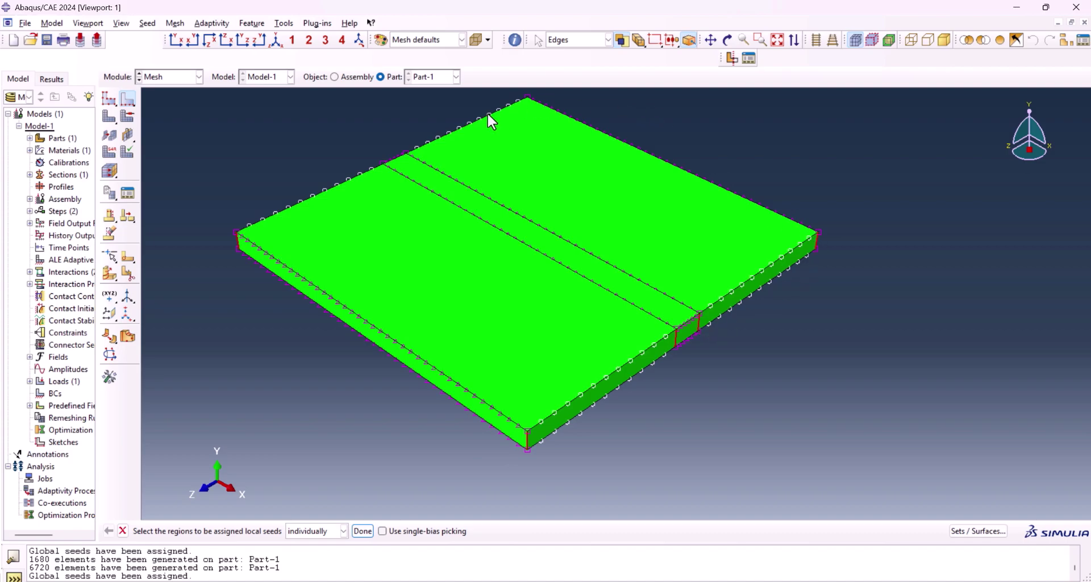
# Increase the by-number seeds on all vertical thickness edges of the plate, without bias.
pyautogui.scroll(1, 487, 114)
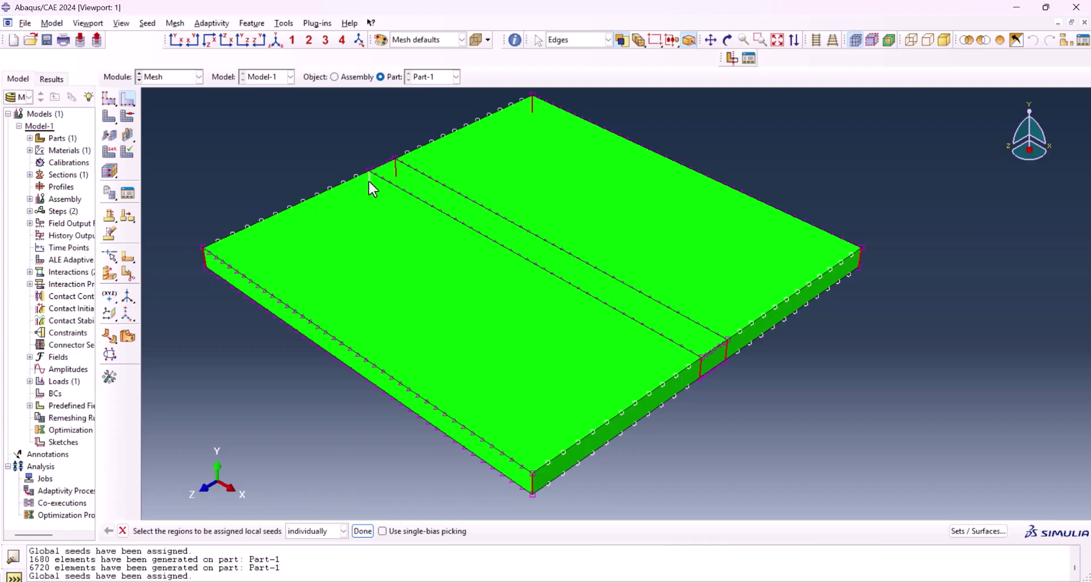
pyautogui.middleClick(305, 149)
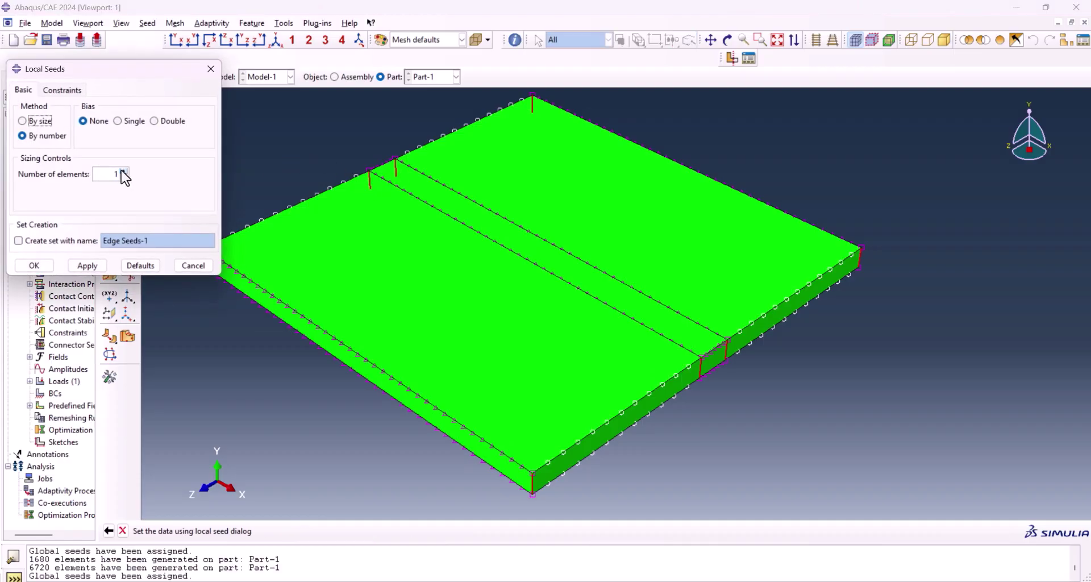
pyautogui.click(124, 171)
pyautogui.click(34, 266)
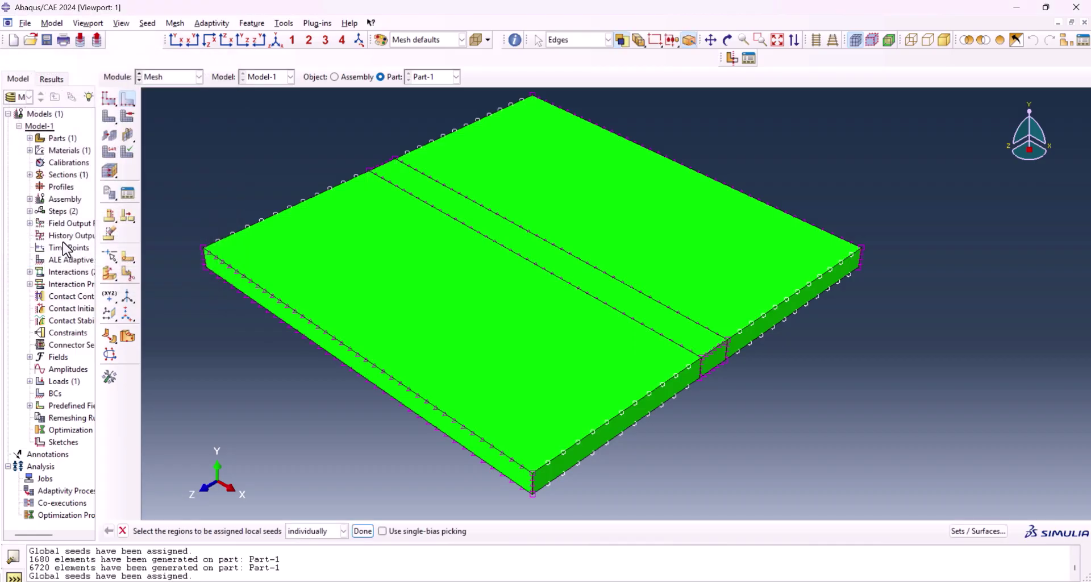
# Mesh the whole part and inspect the elements along the middle strip.
pyautogui.click(110, 118)
pyautogui.middleClick(288, 188)
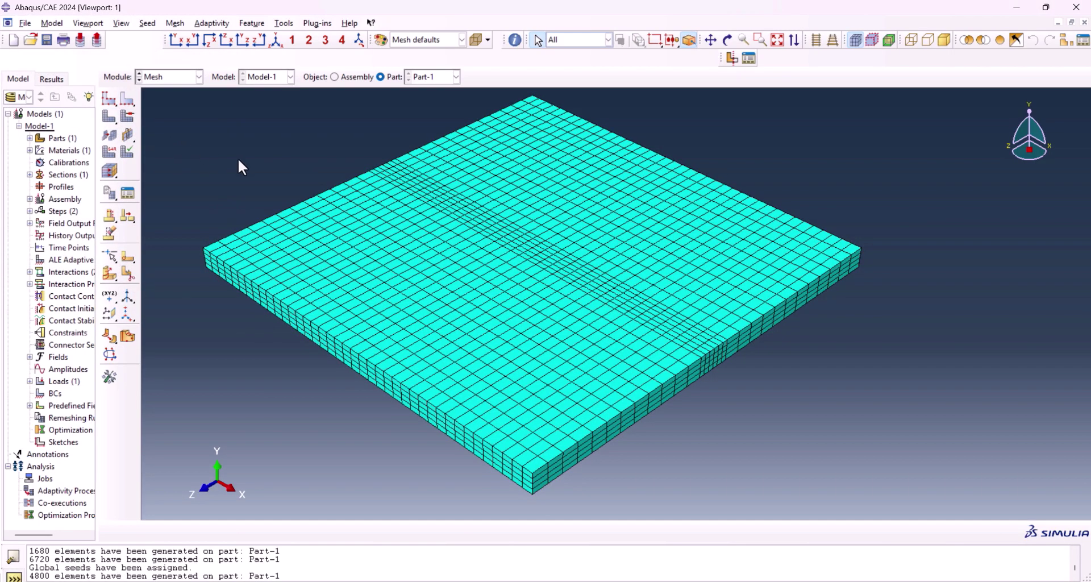
pyautogui.scroll(2, 682, 330)
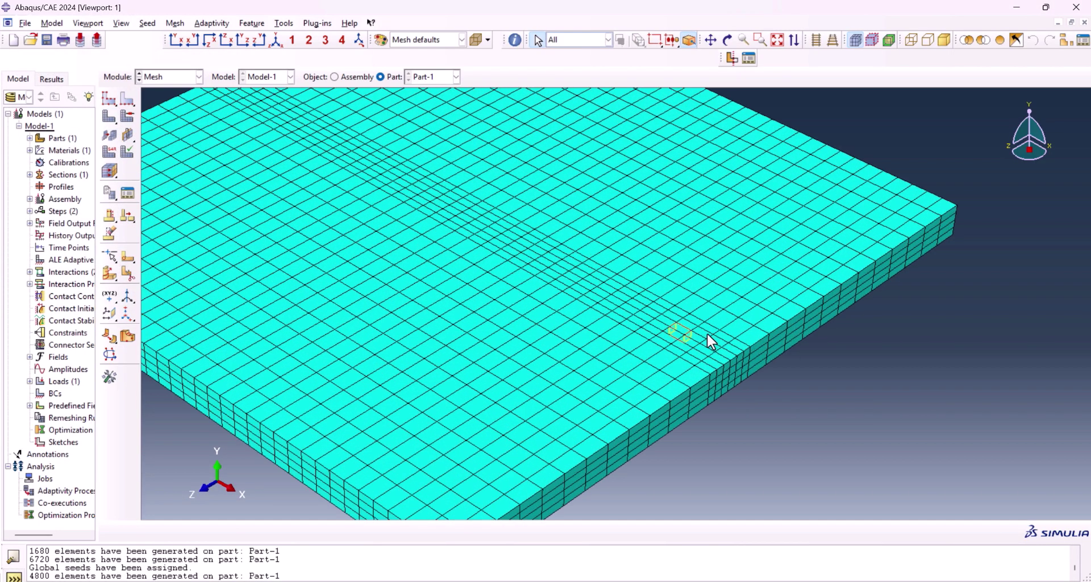
pyautogui.click(665, 340)
pyautogui.scroll(-1, 676, 323)
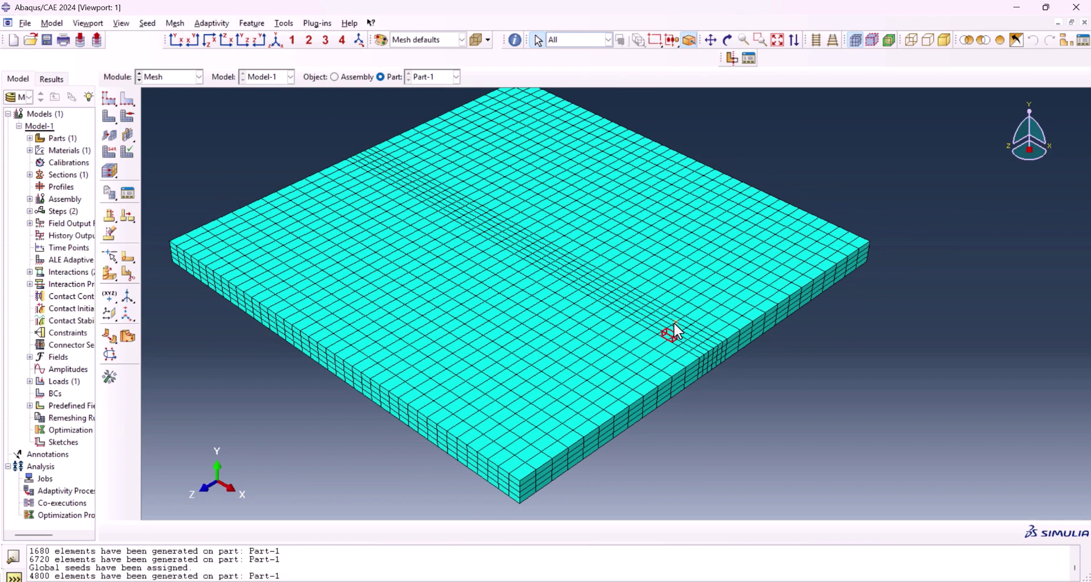
pyautogui.scroll(-1, 642, 332)
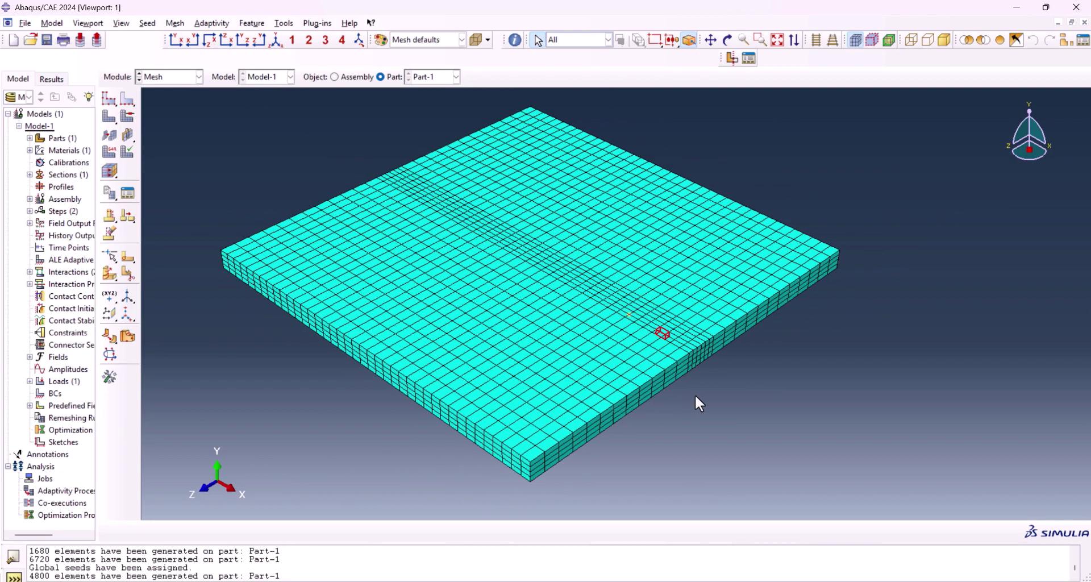
# Assign linear standard Heat Transfer elements (DC3D8) to all cells of the plate.
pyautogui.click(109, 152)
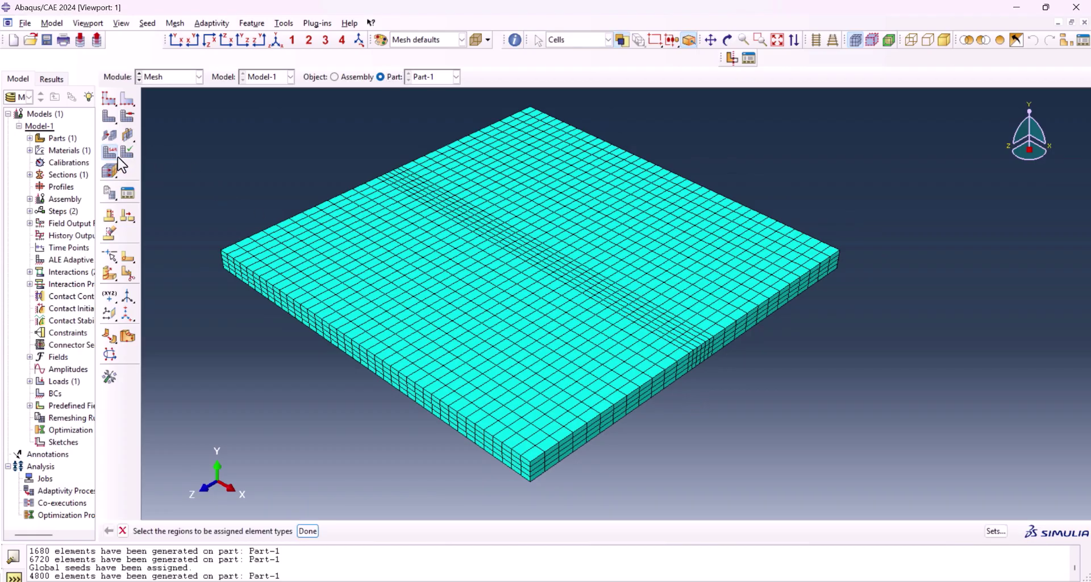
pyautogui.scroll(-1, 290, 226)
pyautogui.scroll(-1, 292, 230)
pyautogui.moveTo(233, 119); pyautogui.dragTo(746, 408)
pyautogui.middleClick(812, 379)
pyautogui.scroll(-2, 267, 170)
pyautogui.scroll(-3, 168, 170)
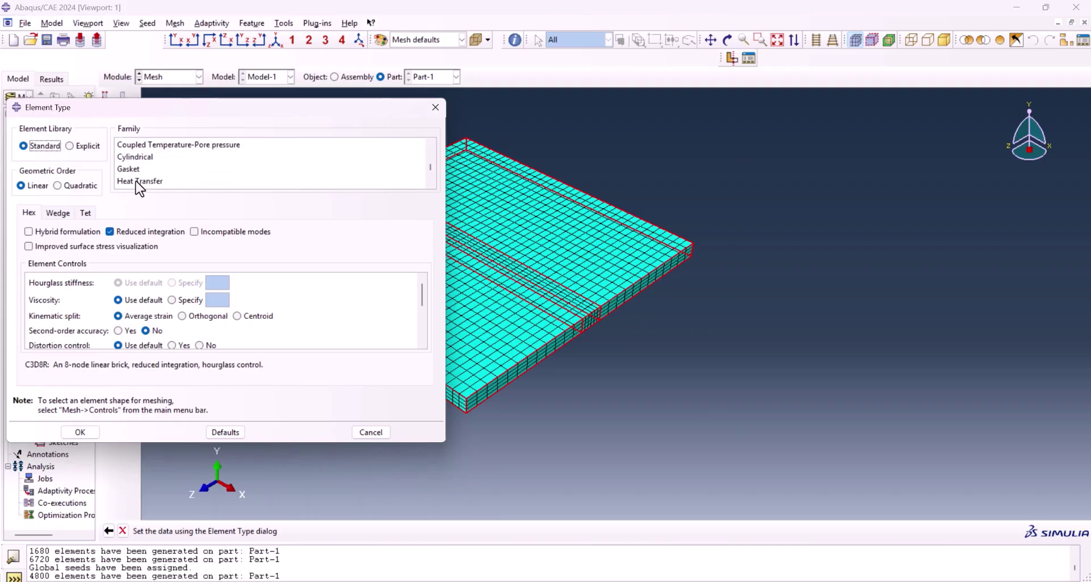
pyautogui.click(123, 181)
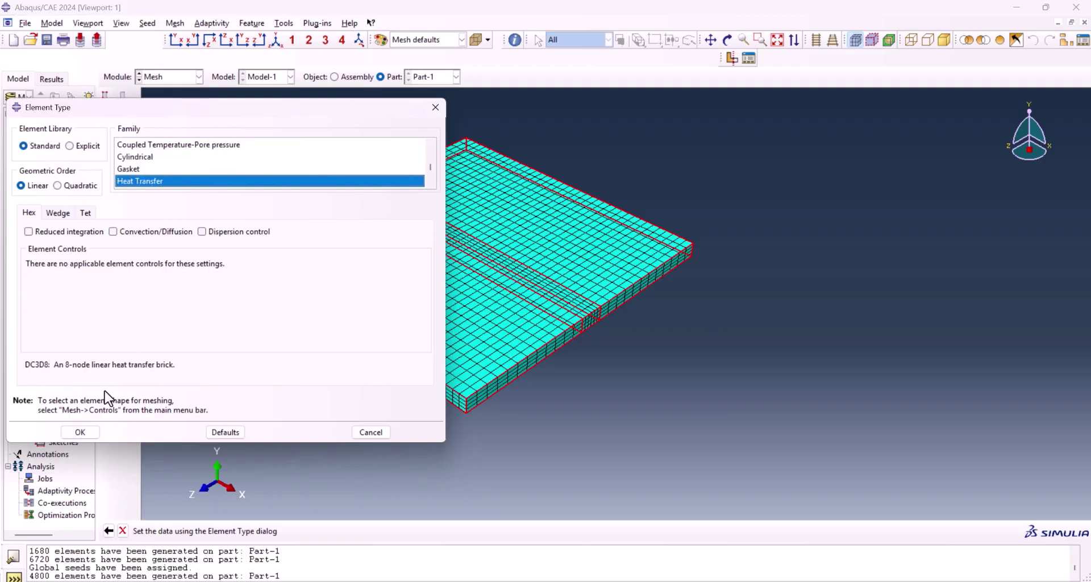
pyautogui.click(81, 432)
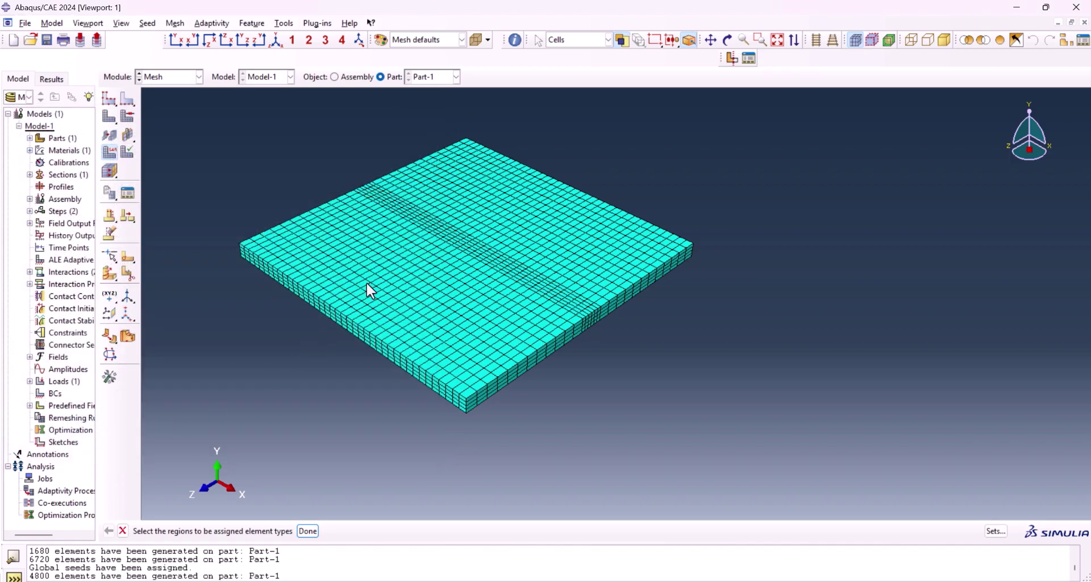
# Switch to the Job module and open the general settings of job WeldingDFLUX for Model-1.
pyautogui.click(152, 76)
pyautogui.click(166, 165)
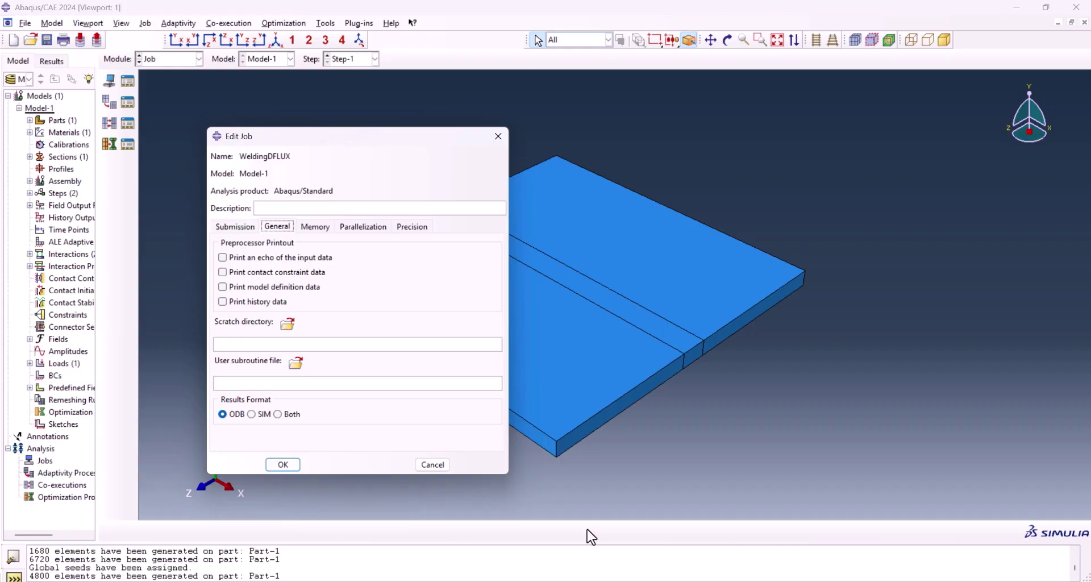
# Launch Visual Studio 2022 and enter its workspace without opening a project.
pyautogui.press('super')
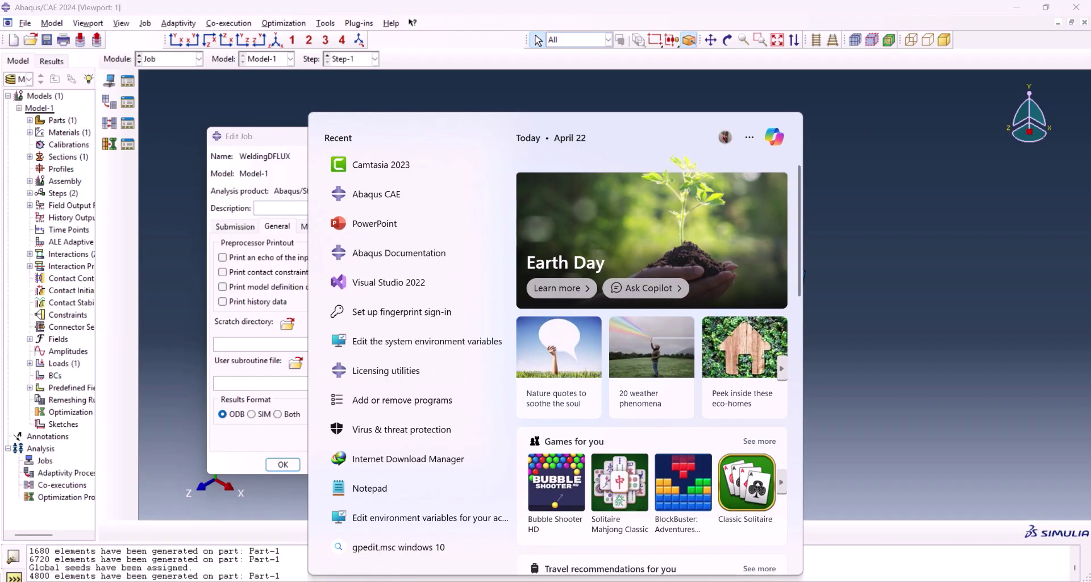
pyautogui.write('visu')
pyautogui.press('Return')
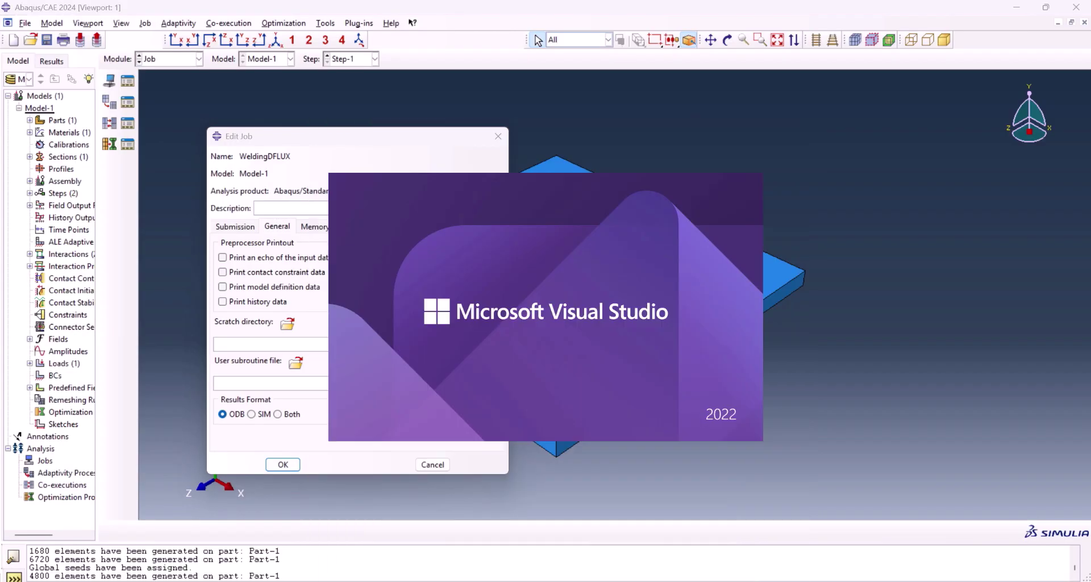
pyautogui.click(875, 292)
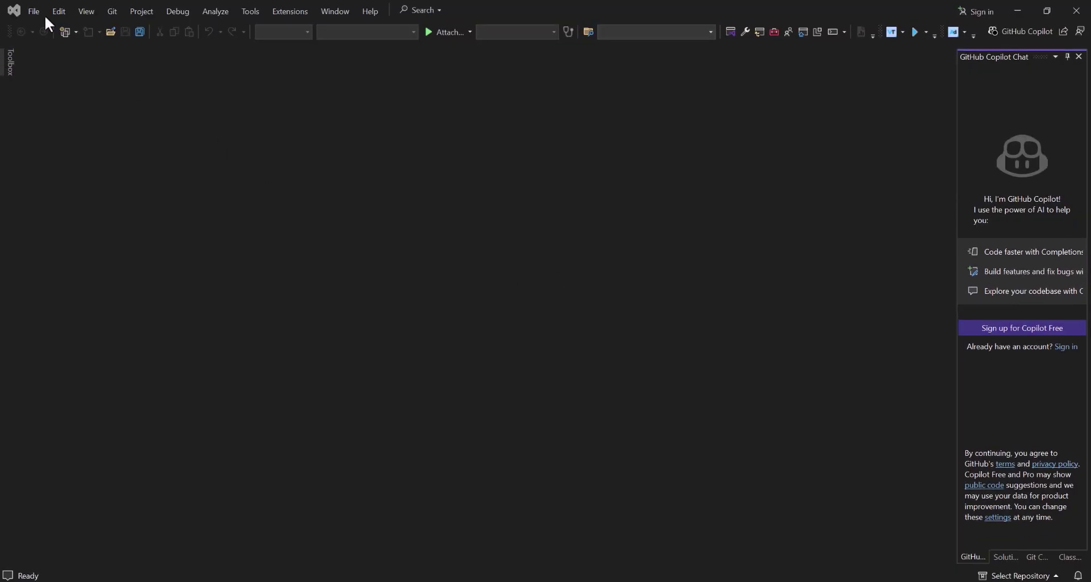
# Create a new Intel Fortran fixed-form source file (.for).
pyautogui.click(33, 11)
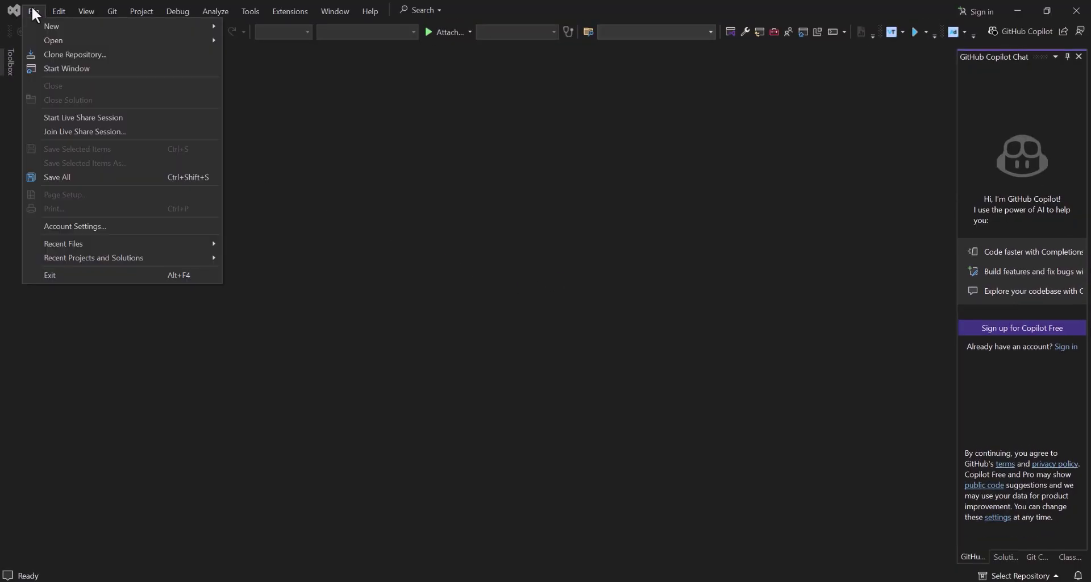
pyautogui.moveTo(59, 11)
pyautogui.moveTo(219, 26)
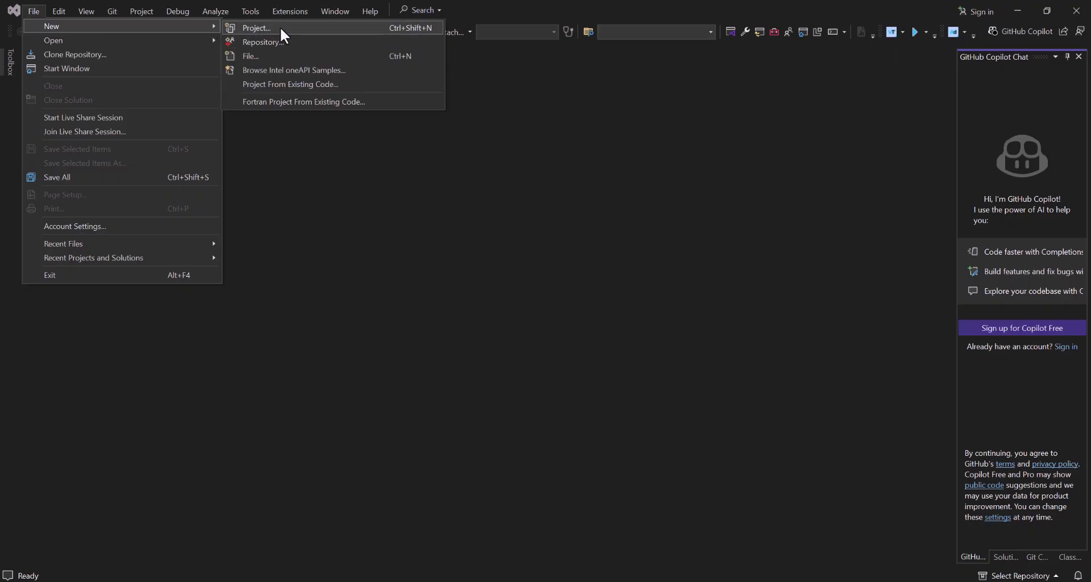
pyautogui.click(274, 56)
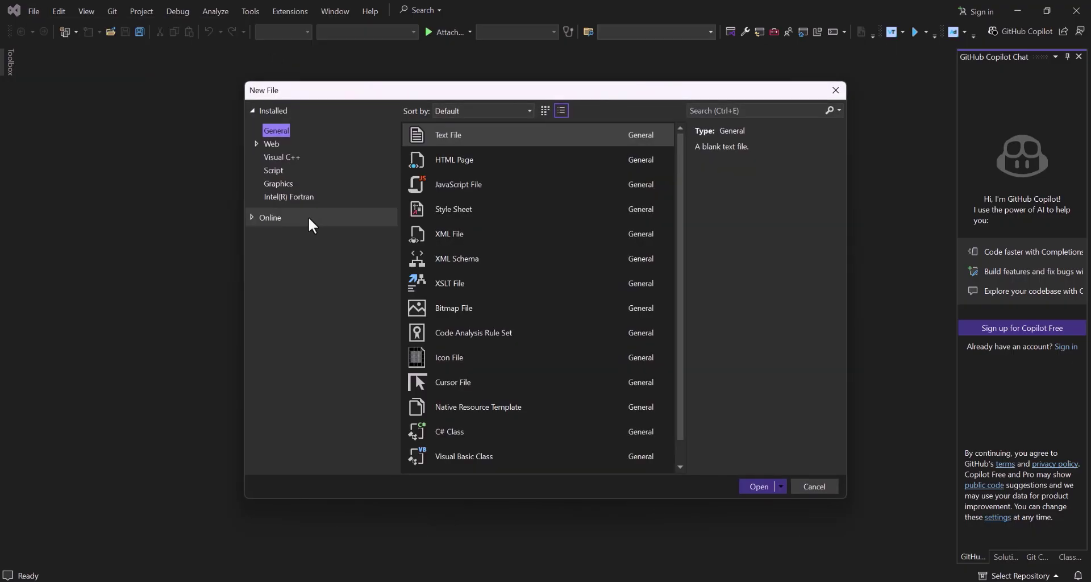
pyautogui.click(284, 196)
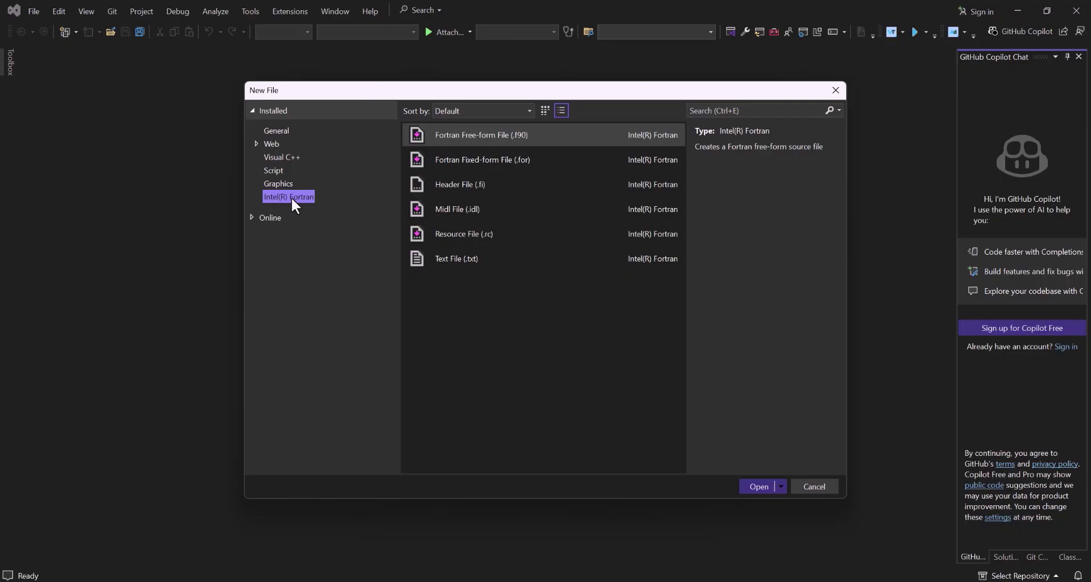
pyautogui.click(509, 161)
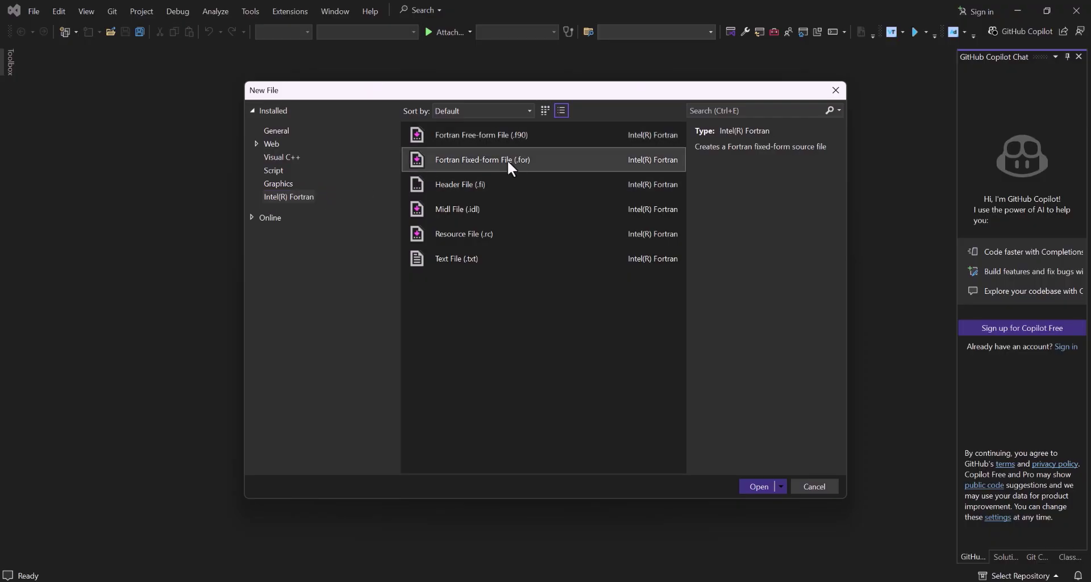
pyautogui.click(756, 483)
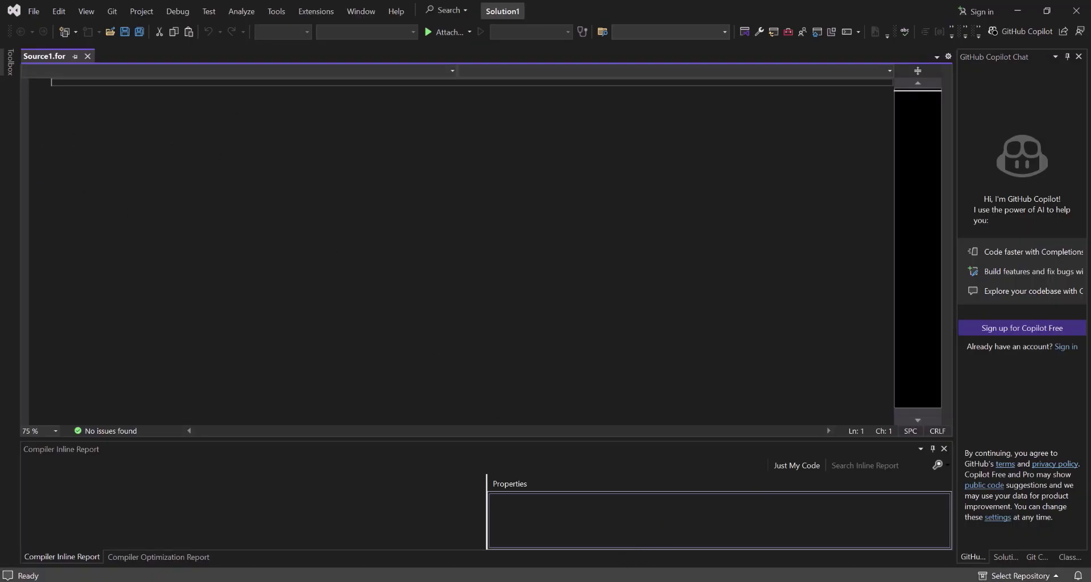
# Open the Abaqus documentation and go to the DFLUX page under Abaqus/Standard User Subroutines.
pyautogui.press('super')
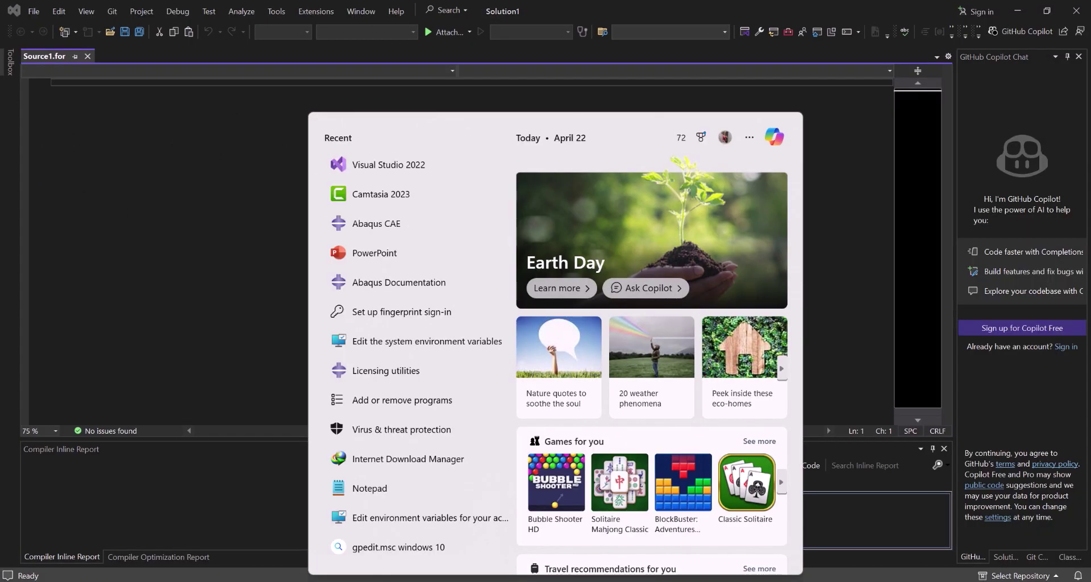
pyautogui.click(416, 282)
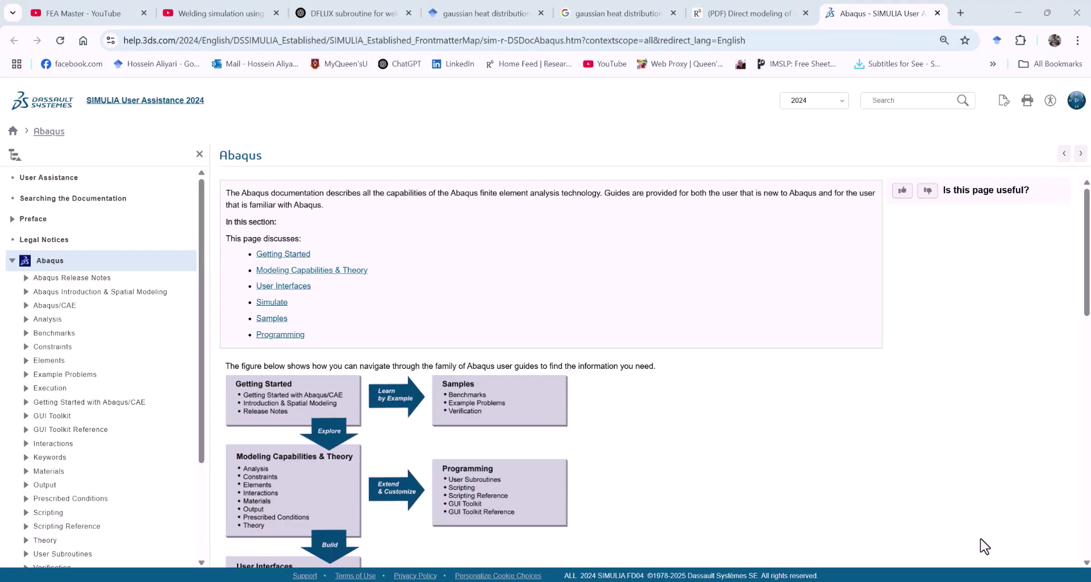
pyautogui.scroll(-1, 121, 267)
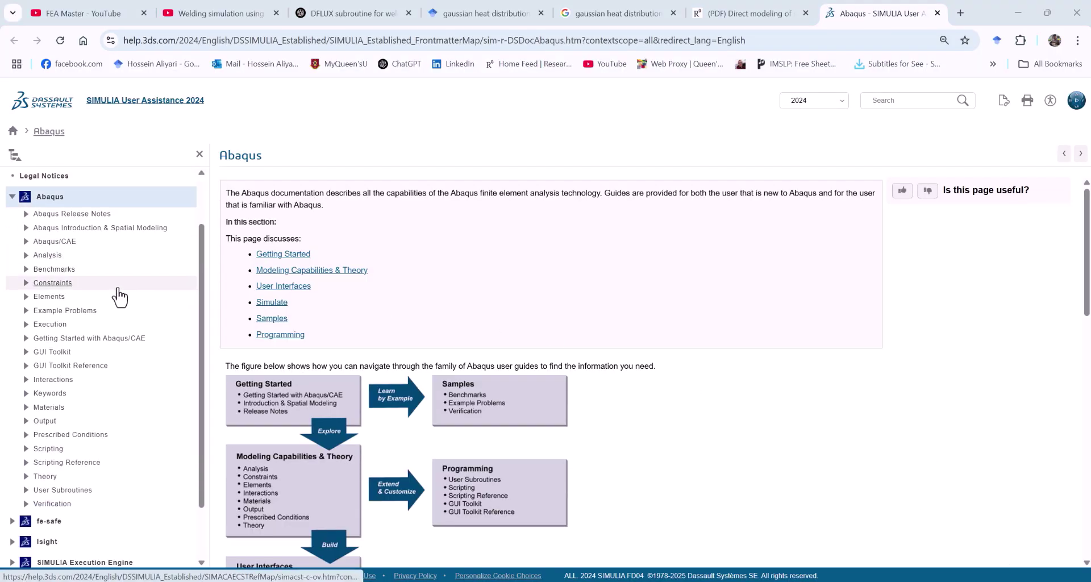
pyautogui.scroll(-1, 119, 296)
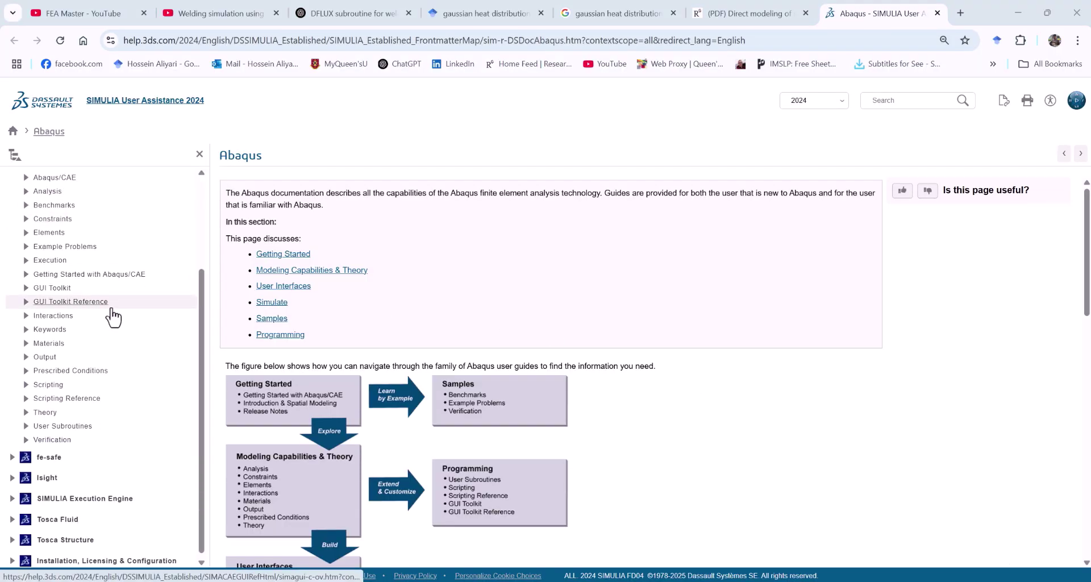
pyautogui.click(25, 427)
pyautogui.scroll(-1, 40, 432)
pyautogui.click(40, 442)
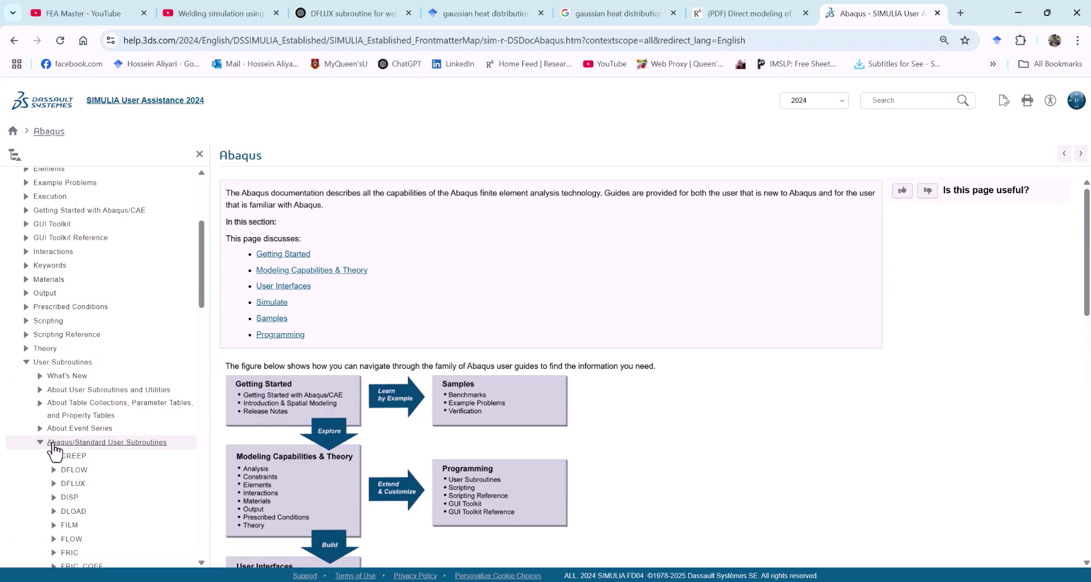
pyautogui.click(67, 485)
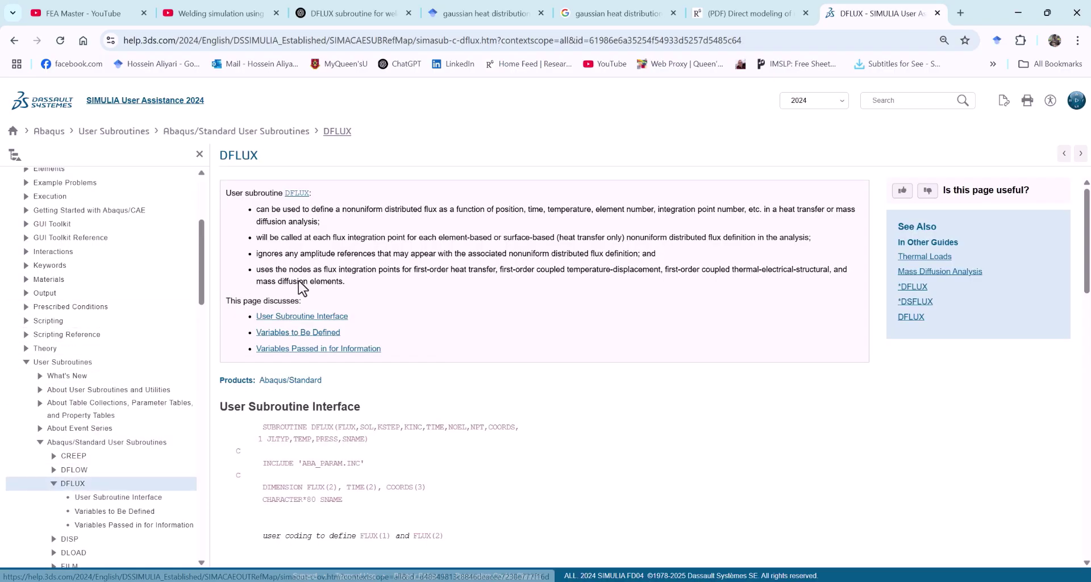
# Copy the complete User Subroutine Interface code of DFLUX, from the SUBROUTINE line to END.
pyautogui.scroll(-2, 292, 307)
pyautogui.scroll(-1, 268, 307)
pyautogui.scroll(1, 246, 254)
pyautogui.moveTo(233, 296); pyautogui.dragTo(331, 459)
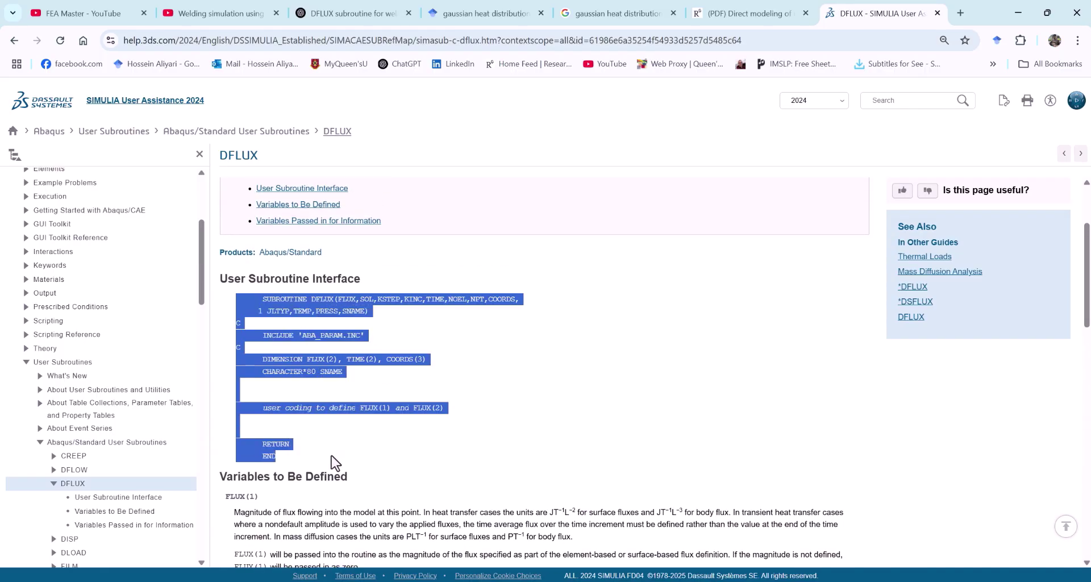
pyautogui.rightClick(317, 311)
pyautogui.click(356, 323)
# Switch to Visual Studio, paste the DFLUX template into Source1.for and locate its user coding placeholder.
pyautogui.hotkey('alt', 'Tab')
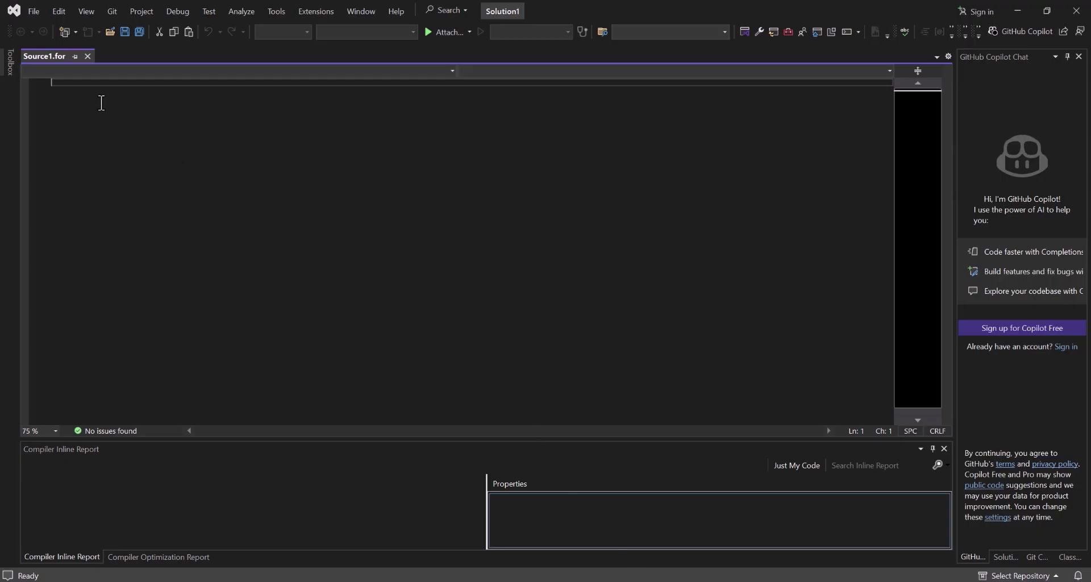
pyautogui.hotkey('ctrl', 'v')
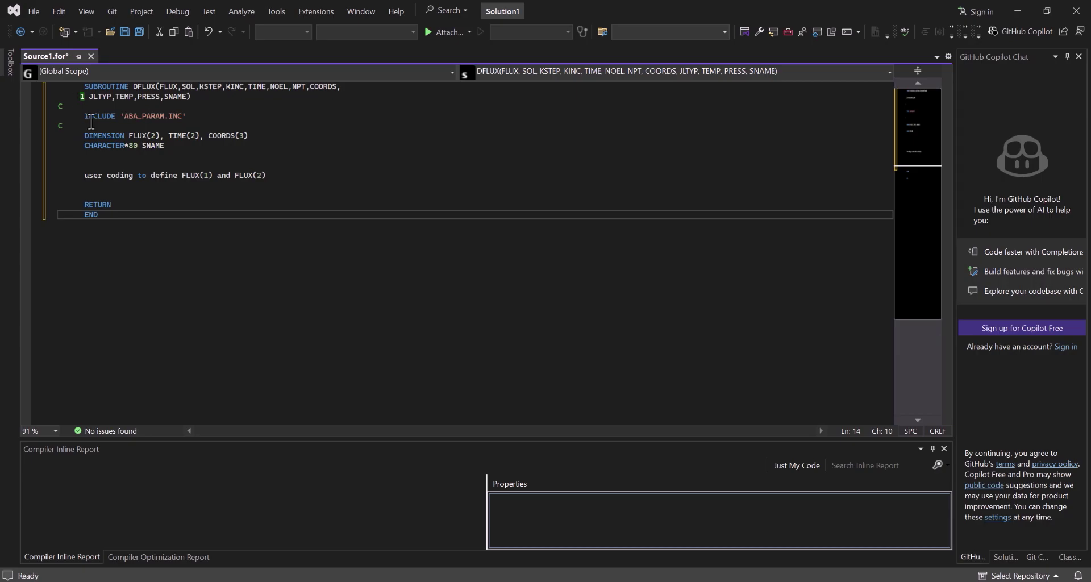
pyautogui.keyDown('ctrl'); pyautogui.scroll(2, 92, 124); pyautogui.keyUp('ctrl')
pyautogui.keyDown('ctrl'); pyautogui.scroll(-1, 96, 87); pyautogui.keyUp('ctrl')
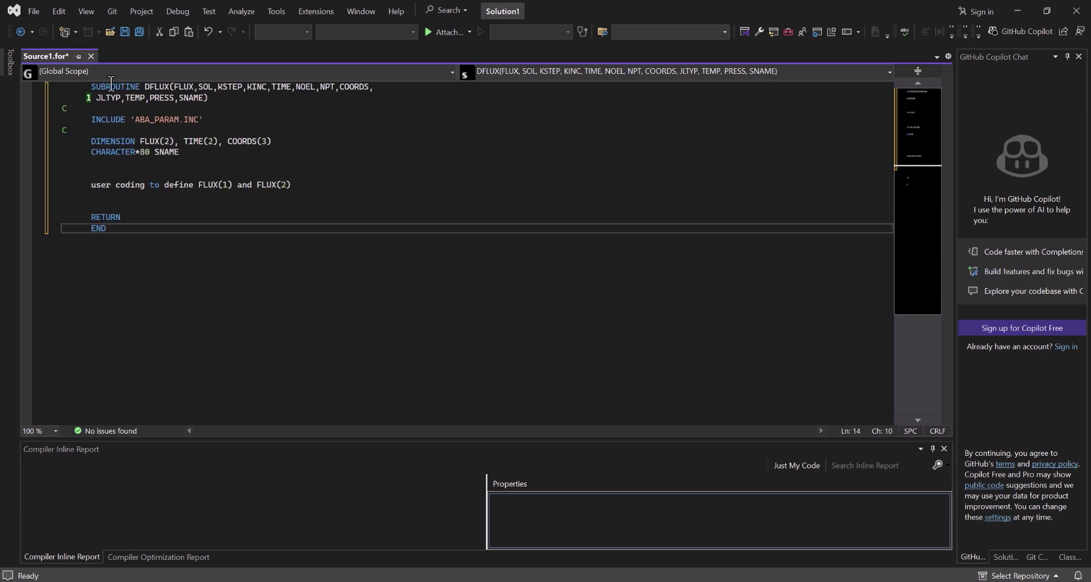
pyautogui.click(88, 142)
pyautogui.moveTo(91, 184); pyautogui.dragTo(290, 194)
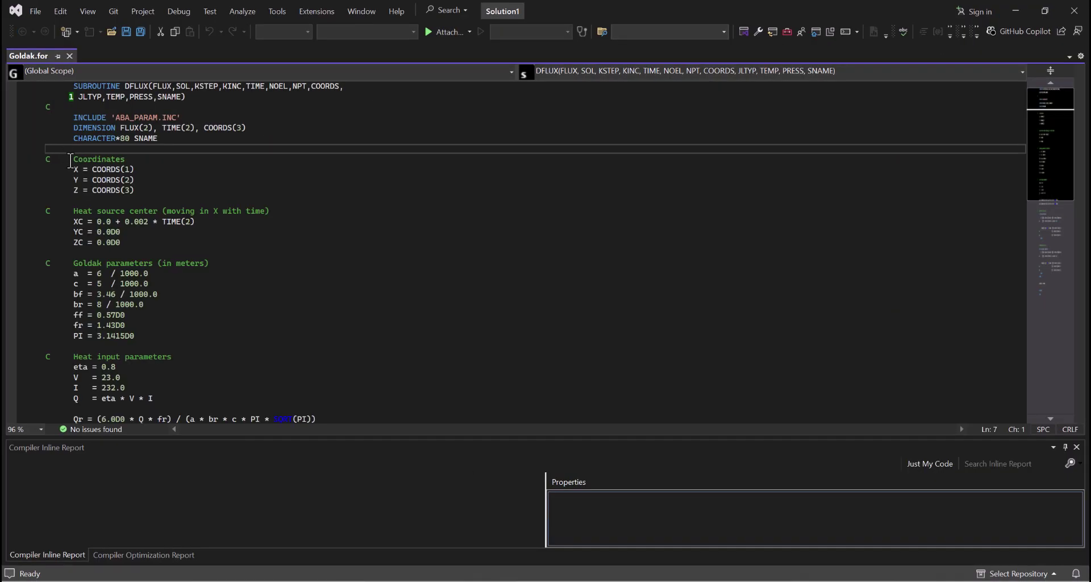
# Examine the coordinate assignments and the moving heat source centre XC, YC, ZC in Goldak.for.
pyautogui.moveTo(73, 169); pyautogui.dragTo(130, 191)
pyautogui.moveTo(73, 211); pyautogui.dragTo(154, 209)
pyautogui.click(76, 222)
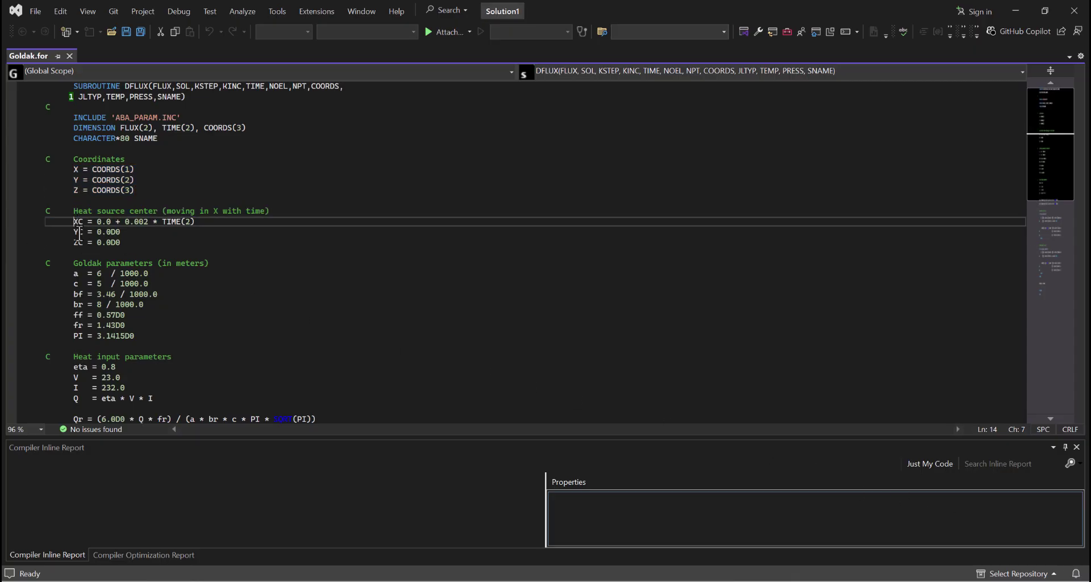
pyautogui.click(79, 232)
pyautogui.click(79, 243)
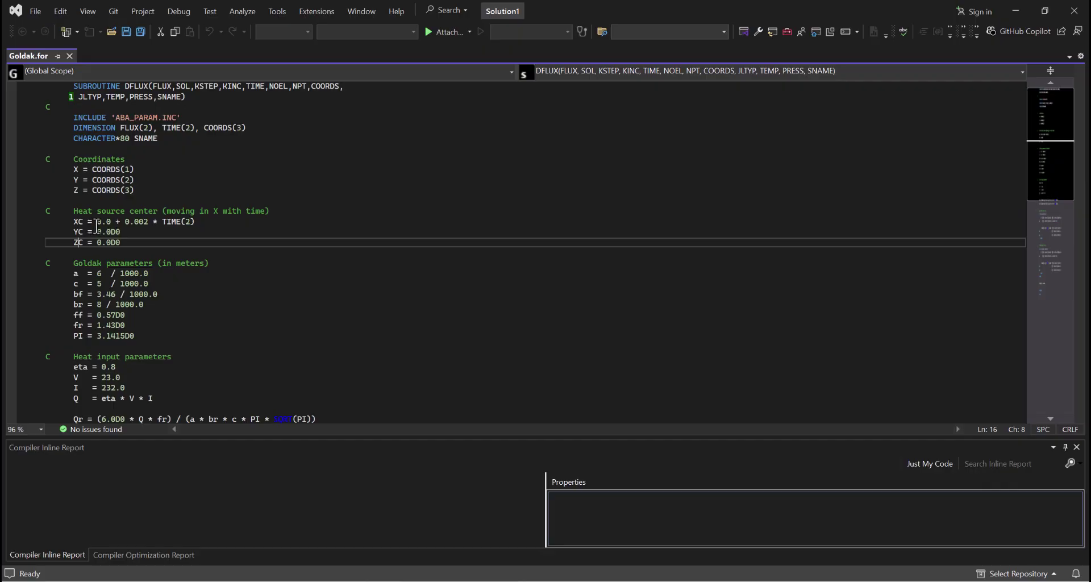
pyautogui.doubleClick(83, 222)
pyautogui.moveTo(96, 221); pyautogui.dragTo(194, 224)
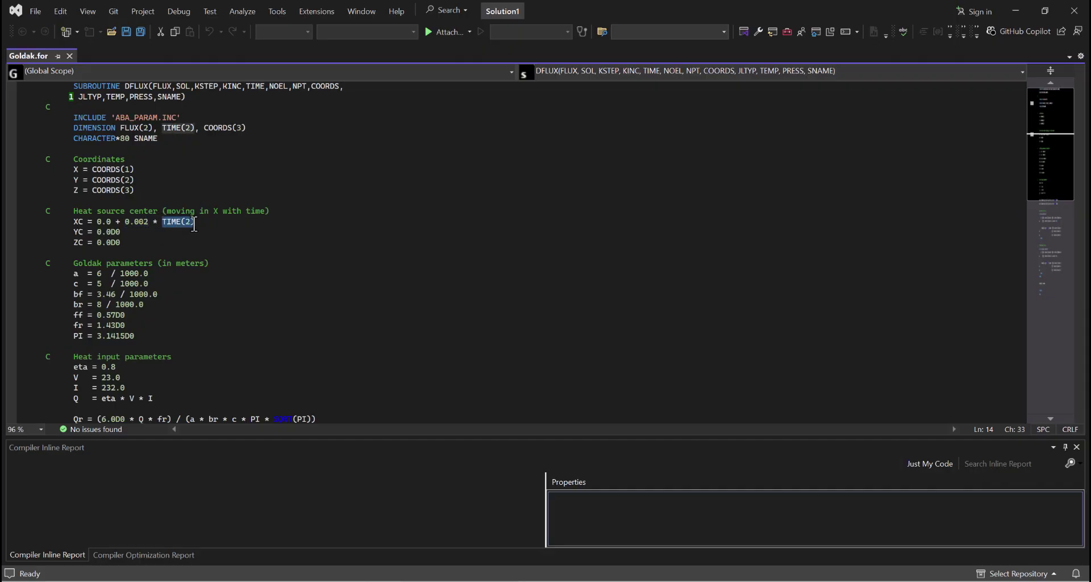
pyautogui.moveTo(73, 221); pyautogui.dragTo(183, 222)
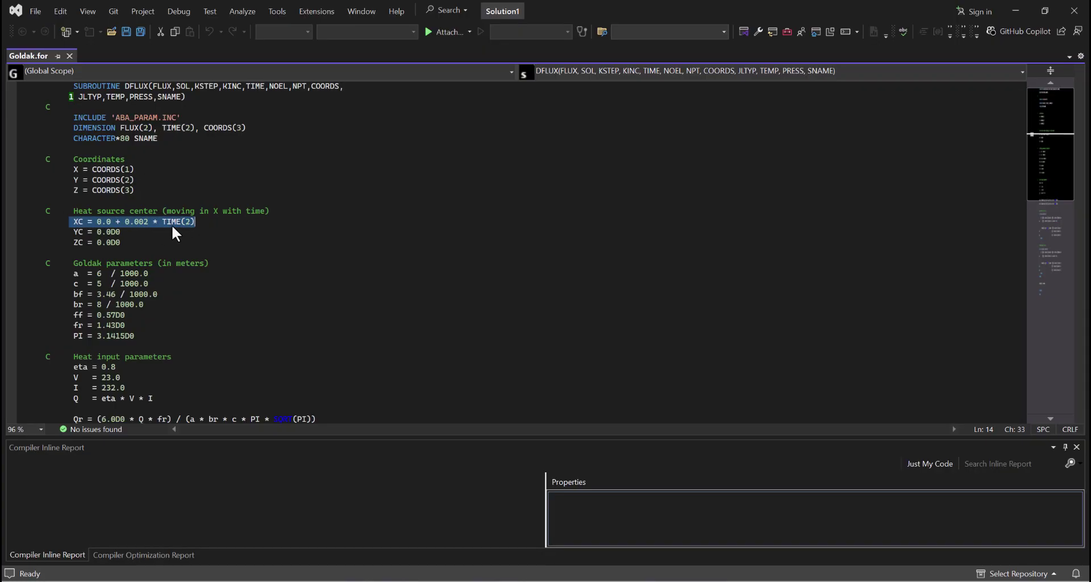
# Read the Goldak parameters block of the code, going through a, c, bf and br.
pyautogui.scroll(-2, 170, 223)
pyautogui.moveTo(73, 200); pyautogui.dragTo(142, 203)
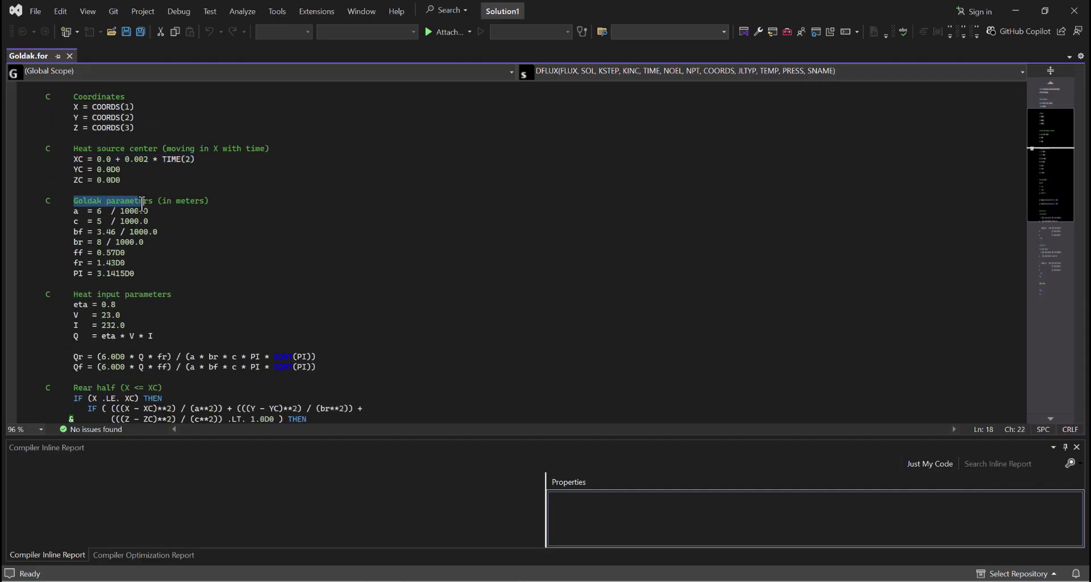
pyautogui.click(65, 200)
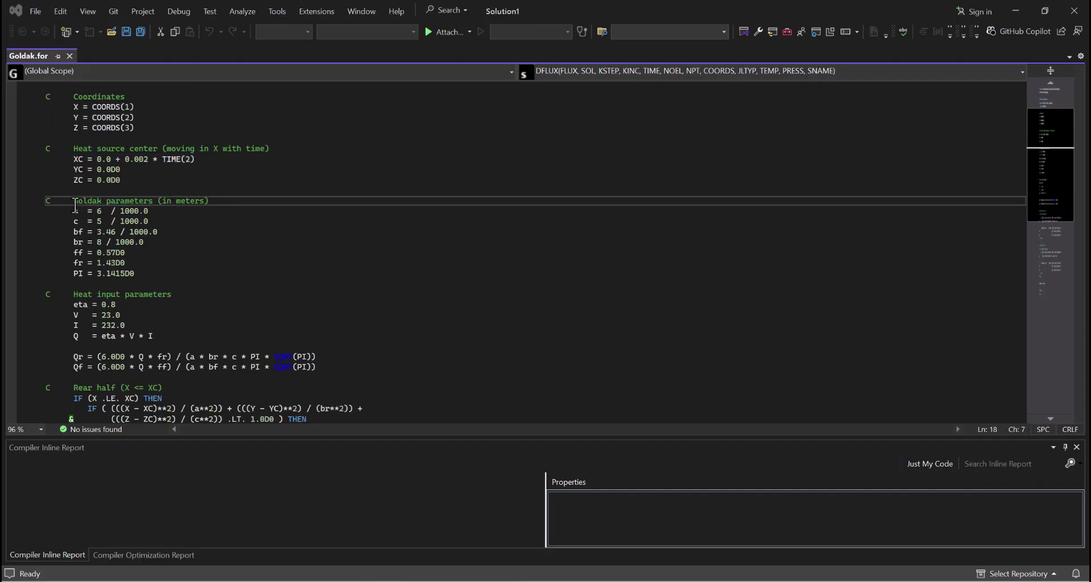
pyautogui.moveTo(73, 211); pyautogui.dragTo(141, 269)
pyautogui.click(83, 212)
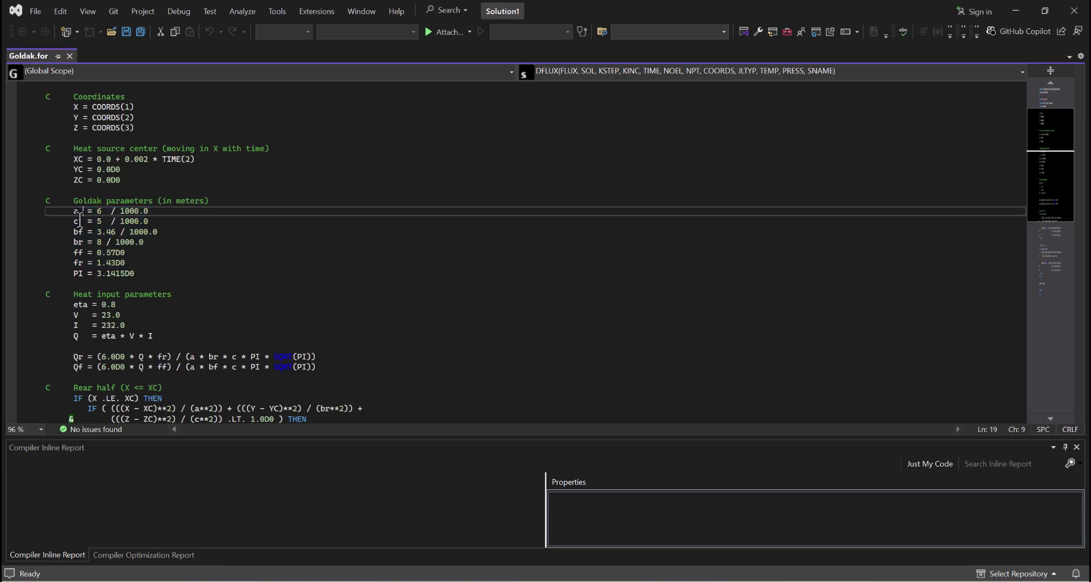
pyautogui.click(82, 222)
pyautogui.click(84, 232)
pyautogui.click(83, 242)
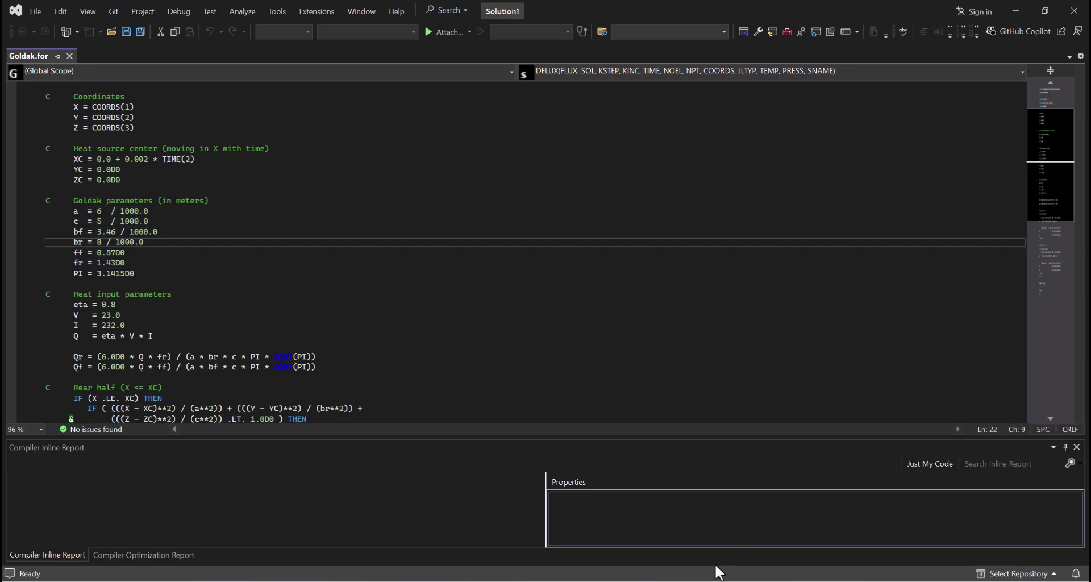
# Compare the Goldak geometry parameters and the ff and fr fractions in the code with the double ellipsoid heat source figure in the browser.
pyautogui.hotkey('alt', 'Tab')
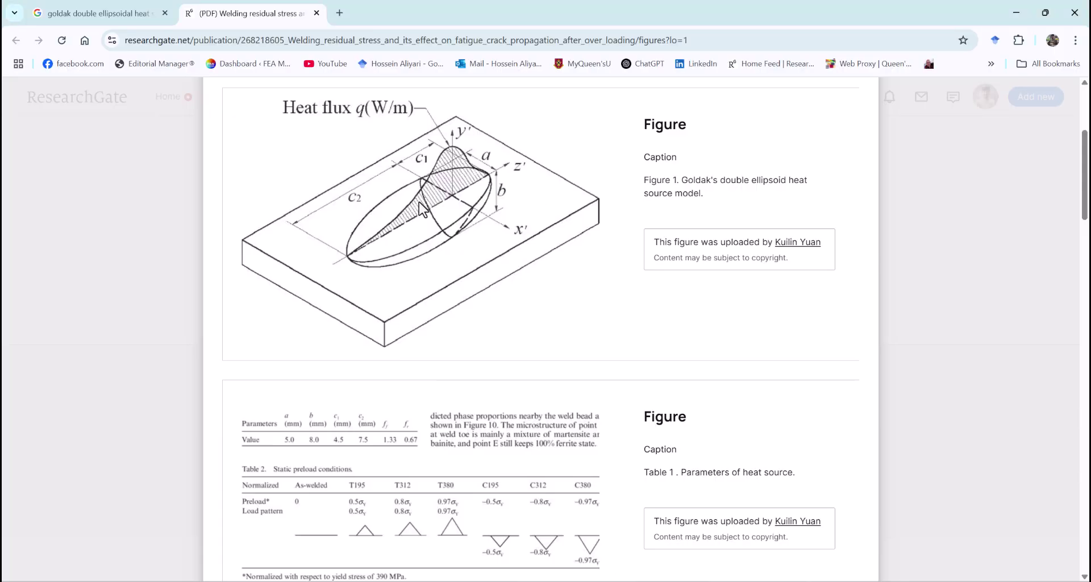
pyautogui.scroll(1, 475, 248)
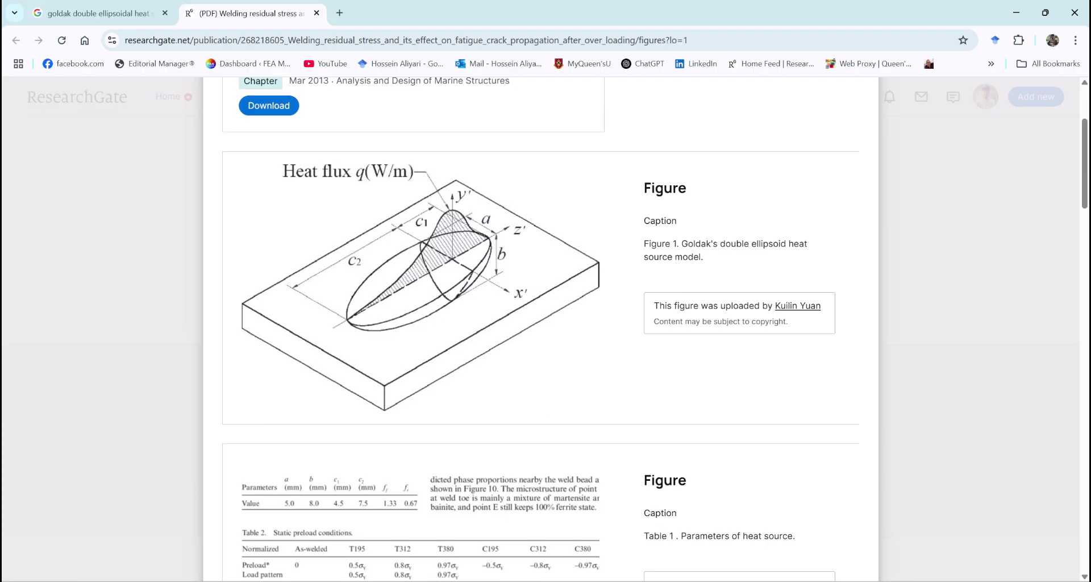
pyautogui.hotkey('alt', 'Tab')
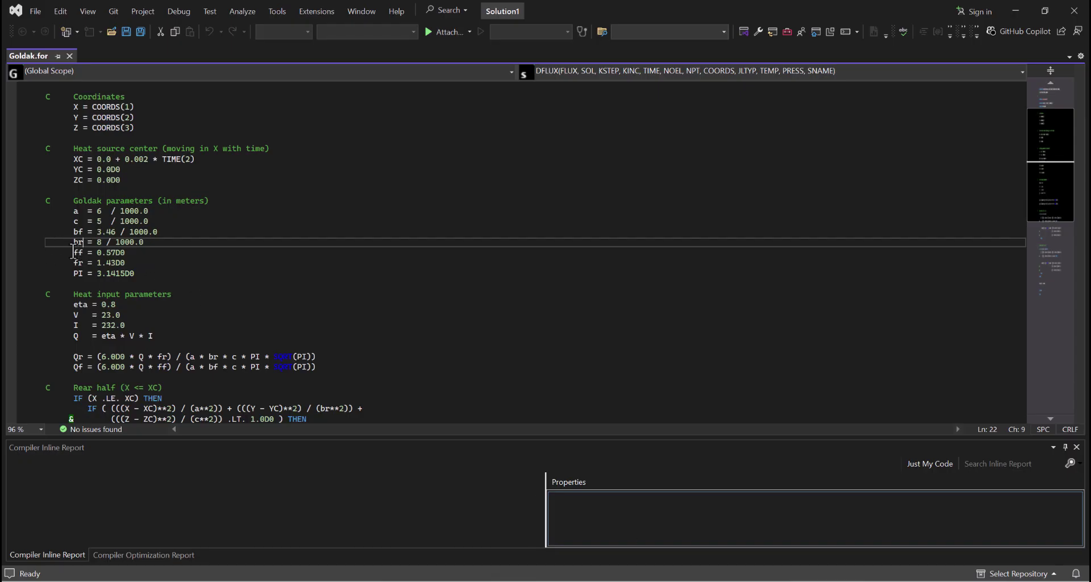
pyautogui.click(76, 230)
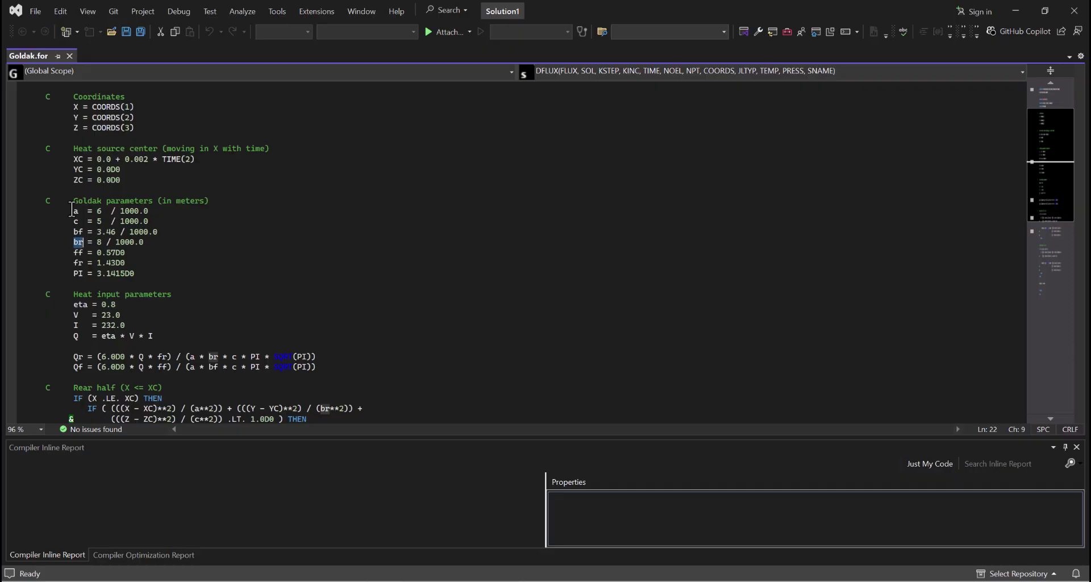
pyautogui.click(76, 213)
pyautogui.click(168, 223)
pyautogui.moveTo(76, 256); pyautogui.dragTo(125, 263)
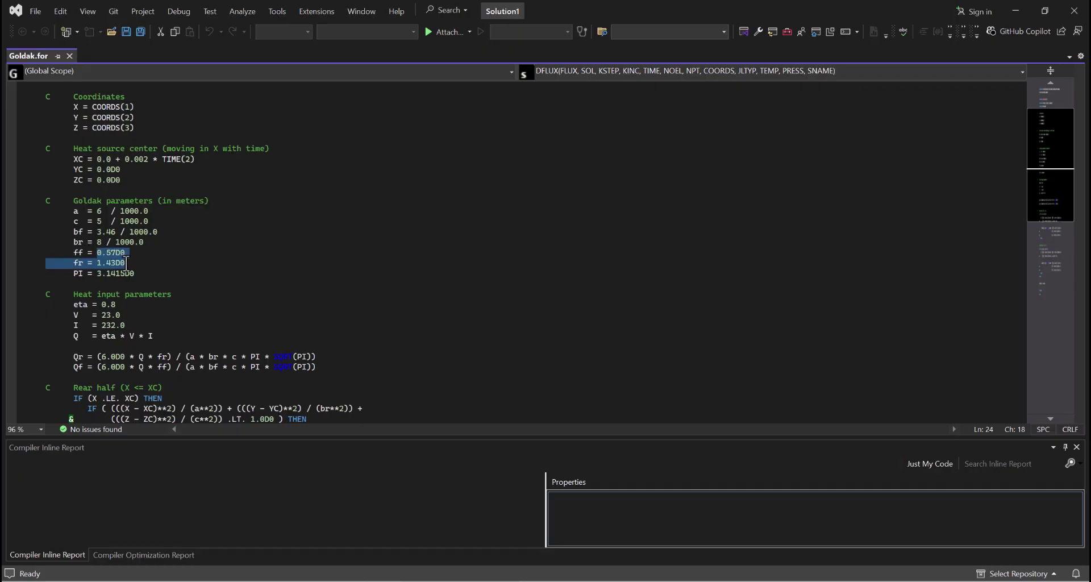
# Switch to the GMAW welding paper in Acrobat and examine front and rear heat flux equations (2) and (3).
pyautogui.hotkey('alt', 'Tab')
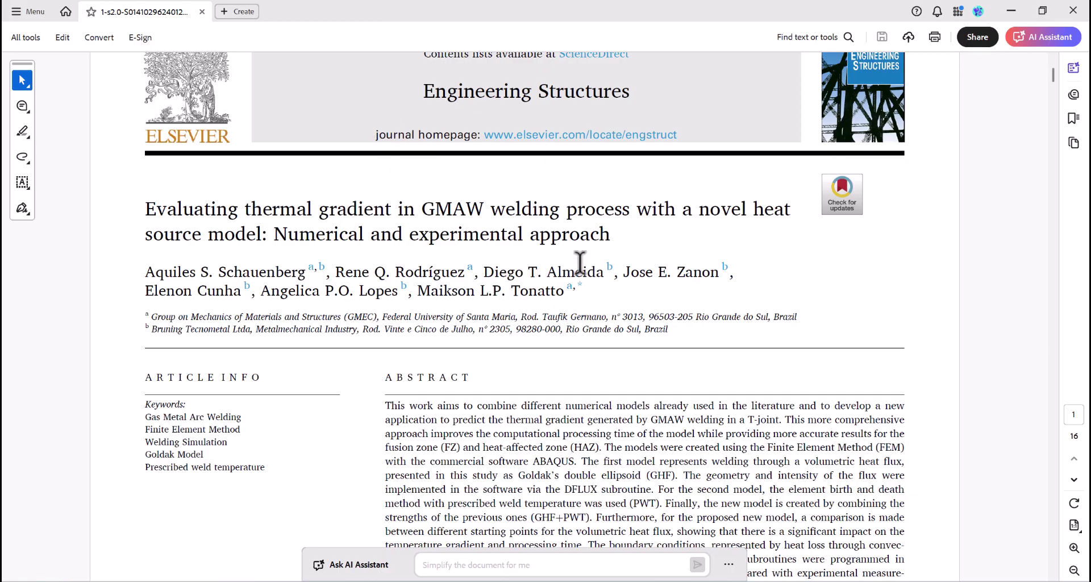
pyautogui.scroll(-10, 663, 273)
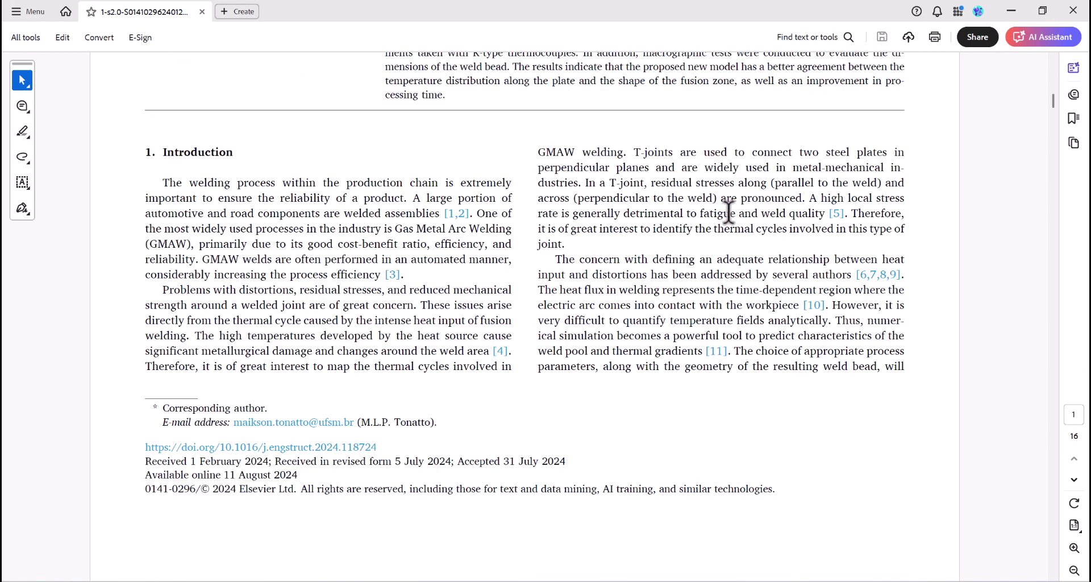
pyautogui.scroll(-10, 726, 283)
pyautogui.scroll(-15, 726, 283)
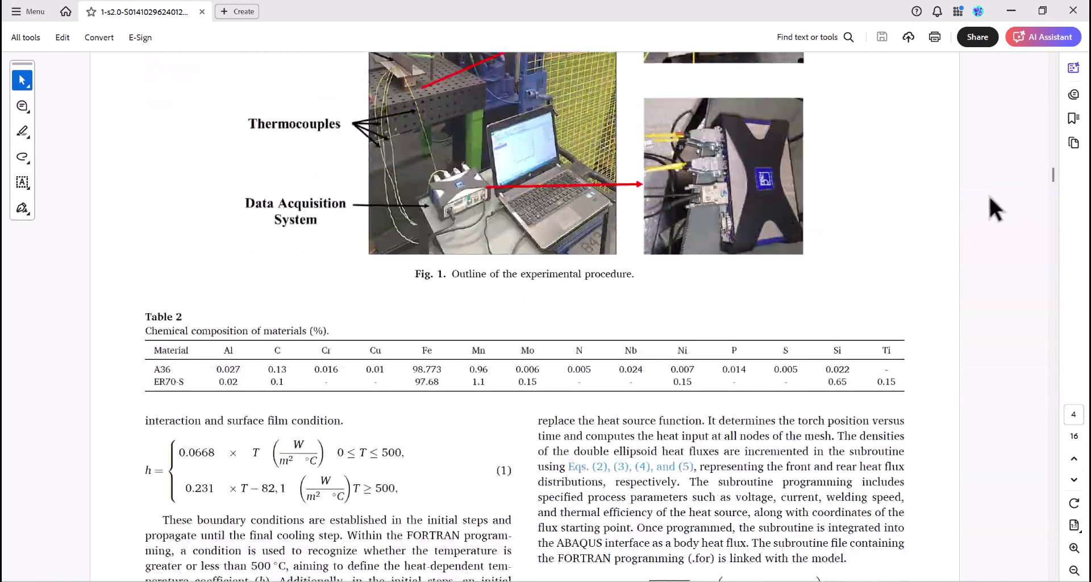
pyautogui.moveTo(1054, 180); pyautogui.dragTo(1054, 194)
pyautogui.moveTo(538, 313); pyautogui.dragTo(617, 301)
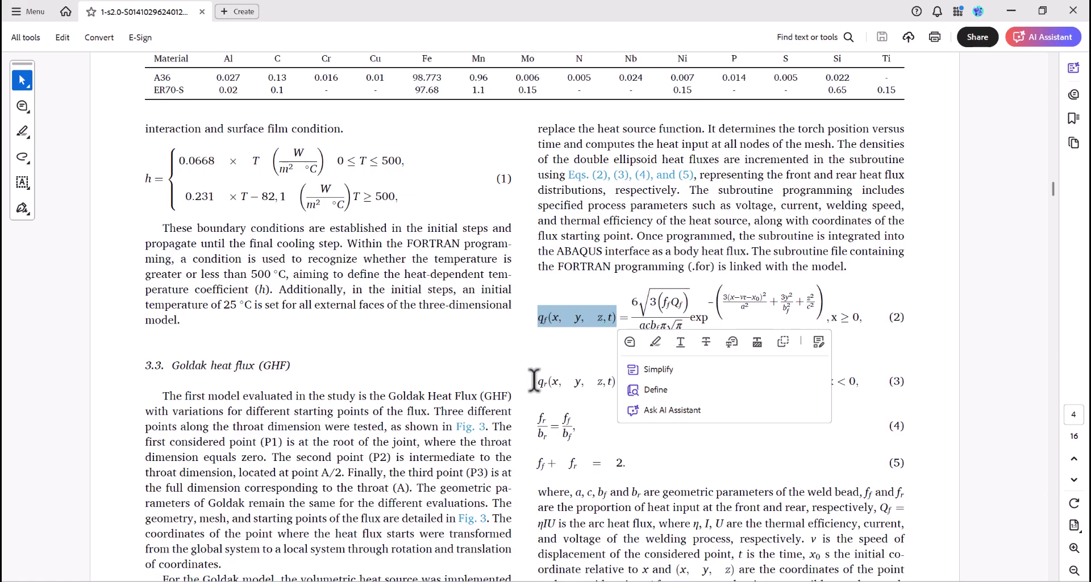
pyautogui.moveTo(538, 377); pyautogui.dragTo(621, 374)
pyautogui.moveTo(538, 316); pyautogui.dragTo(615, 317)
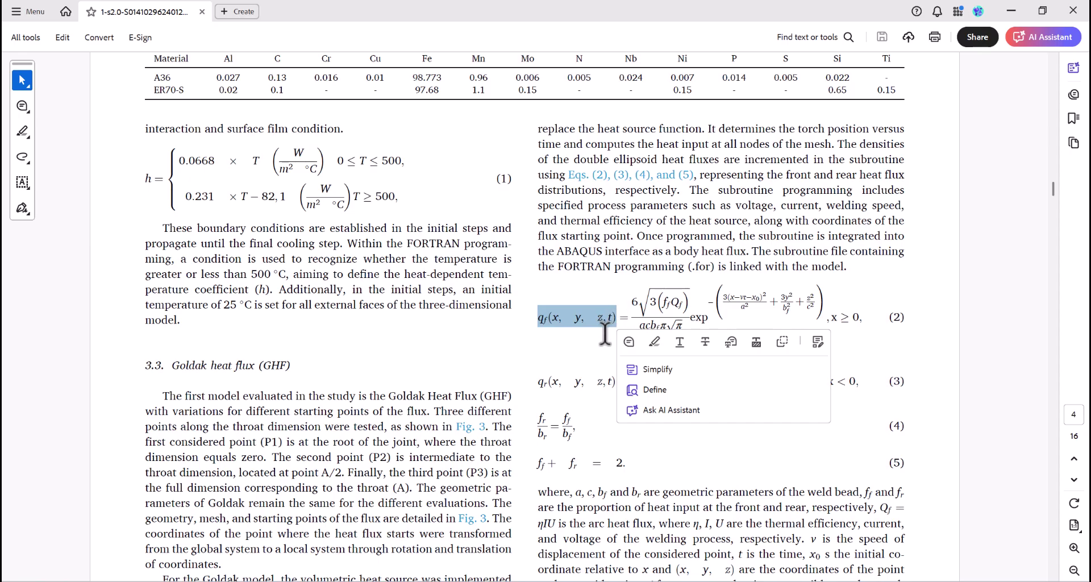
# Examine rear heat flux equation (3), the x conditions of both fluxes, and the fraction relations (4) and (5) in the paper.
pyautogui.moveTo(543, 376); pyautogui.dragTo(615, 381)
pyautogui.click(628, 354)
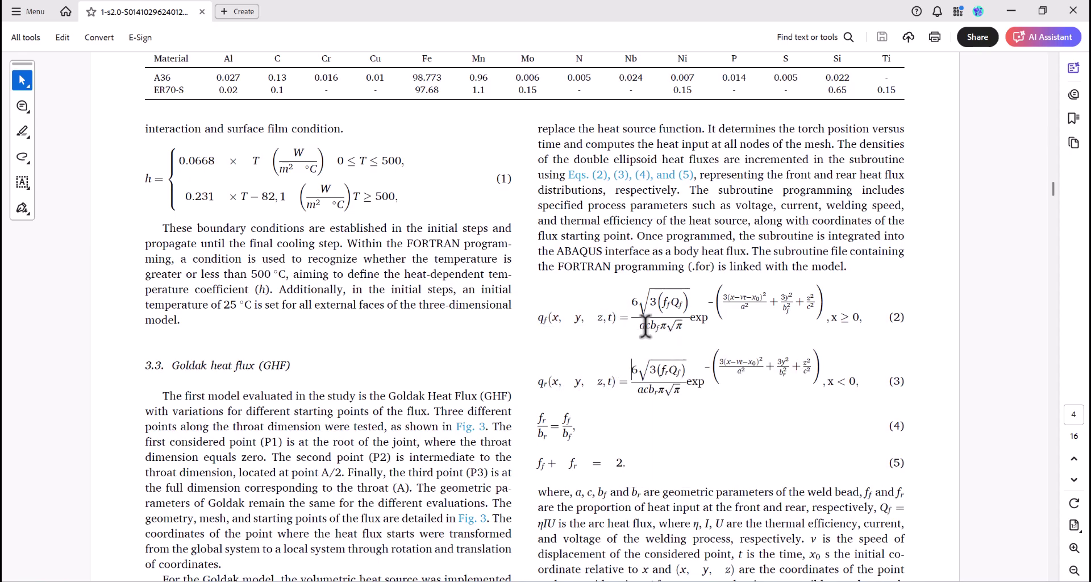
pyautogui.doubleClick(833, 316)
pyautogui.click(833, 316)
pyautogui.moveTo(828, 379); pyautogui.dragTo(856, 378)
pyautogui.click(831, 382)
pyautogui.moveTo(536, 414); pyautogui.dragTo(640, 461)
pyautogui.click(576, 463)
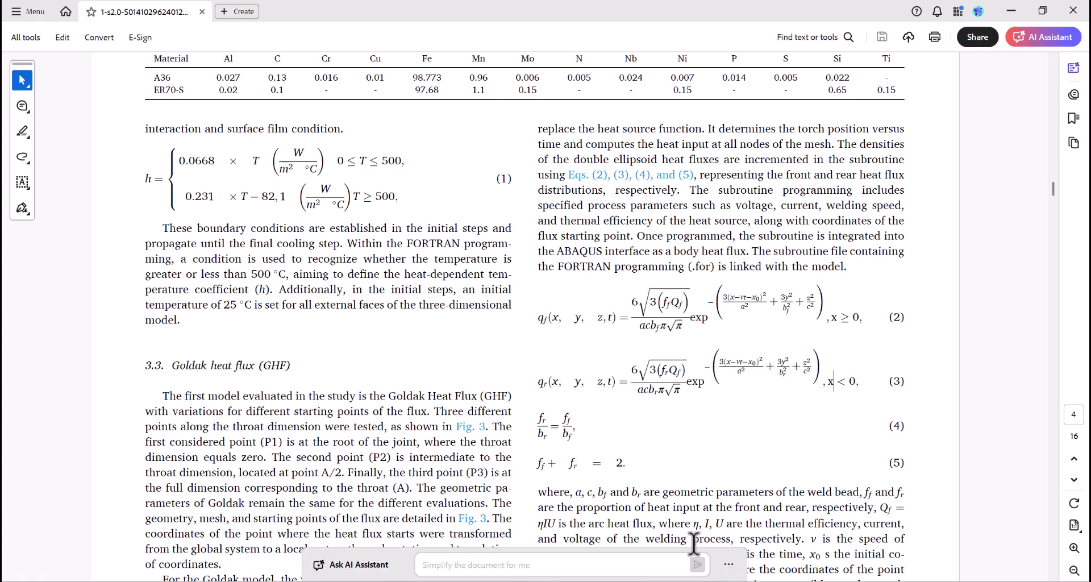
# Find Table 3 in the paper and read the Goldak parameters a, c, bf, br, ff and fr with their bead dimensions.
pyautogui.scroll(-15, 364, 338)
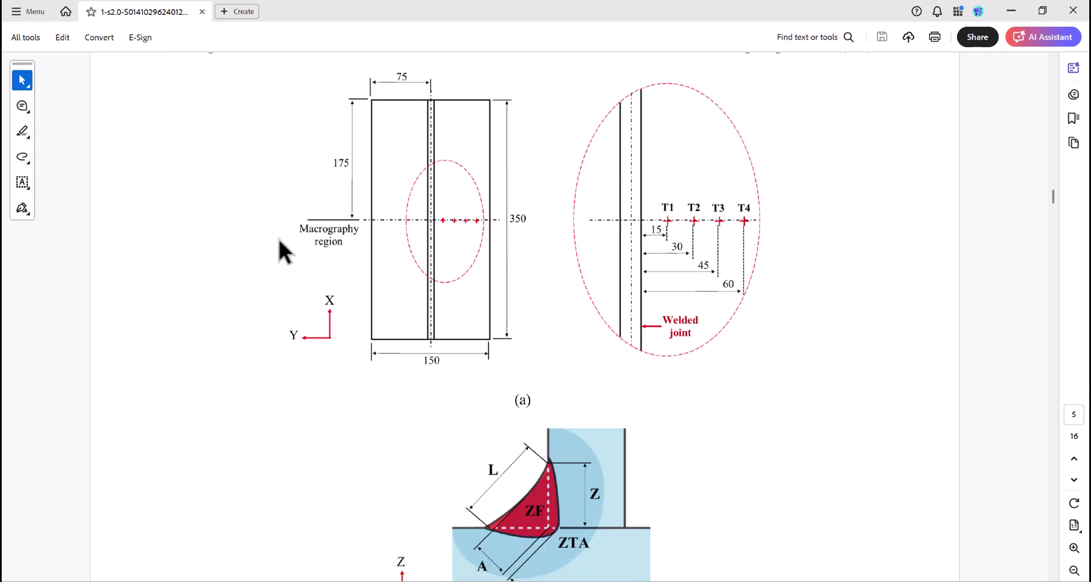
pyautogui.scroll(-10, 365, 338)
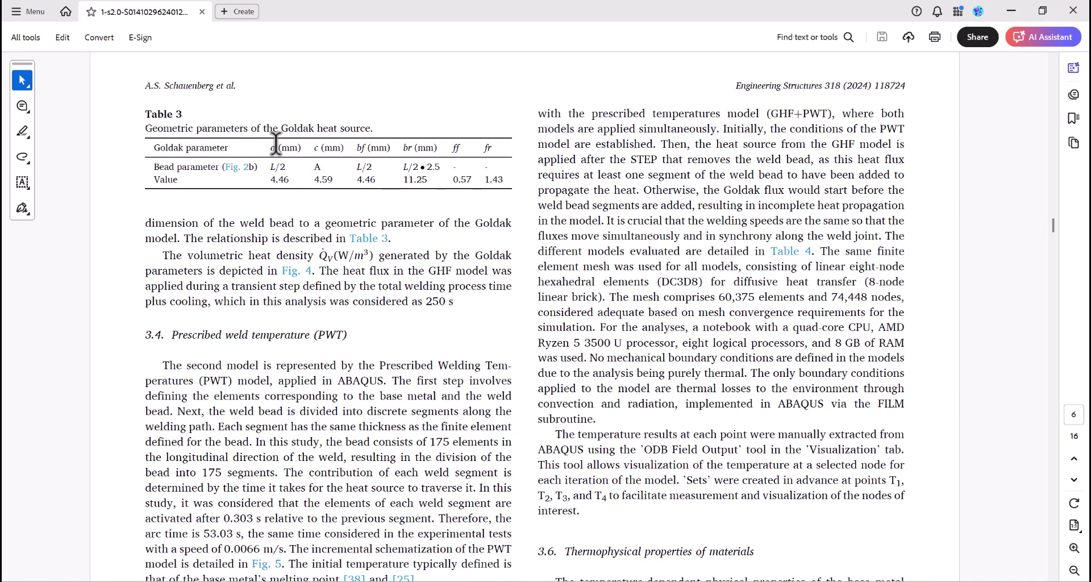
pyautogui.moveTo(266, 147); pyautogui.dragTo(361, 148)
pyautogui.click(367, 148)
pyautogui.moveTo(453, 147); pyautogui.dragTo(498, 146)
pyautogui.moveTo(268, 147); pyautogui.dragTo(403, 146)
pyautogui.click(411, 148)
pyautogui.moveTo(264, 180); pyautogui.dragTo(401, 180)
pyautogui.click(267, 178)
# Switch to Goldak.for in Visual Studio and read the heat input parameters eta, V, I, Q and the Qr and Qf definitions.
pyautogui.hotkey('alt', 'Tab')
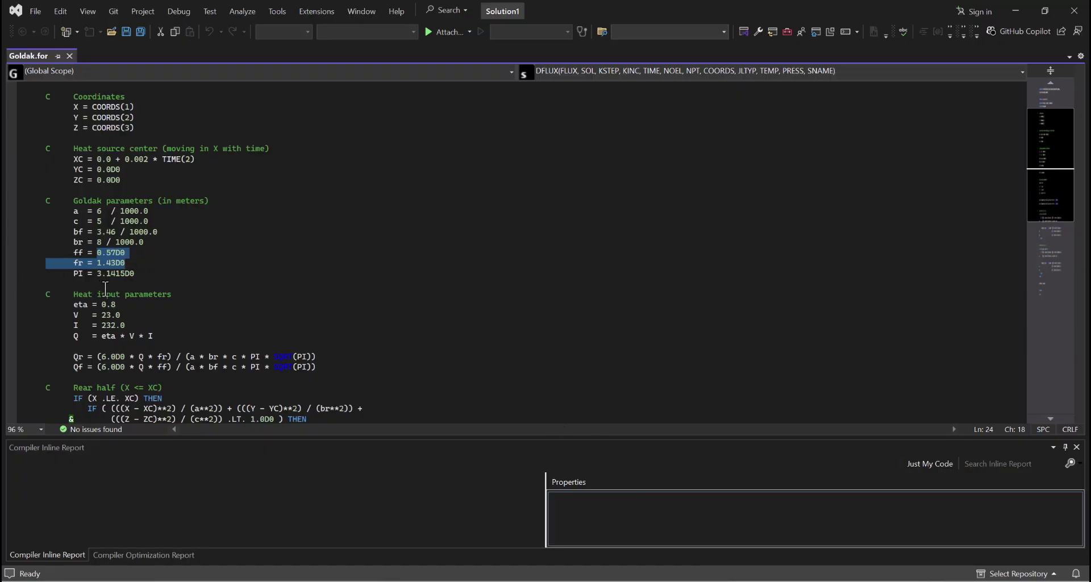
pyautogui.scroll(-1, 87, 281)
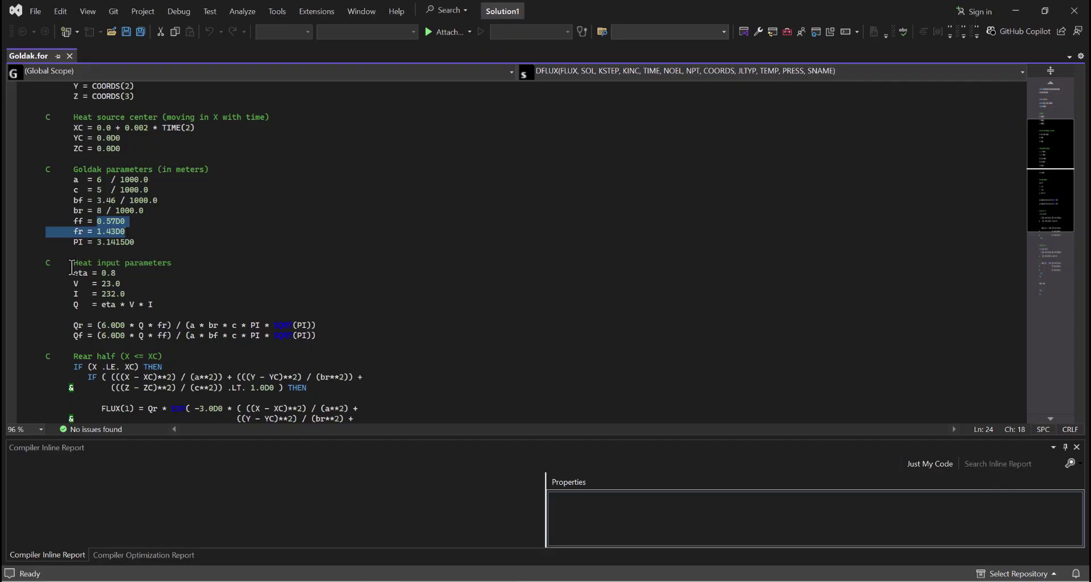
pyautogui.moveTo(72, 263); pyautogui.dragTo(172, 263)
pyautogui.moveTo(73, 273); pyautogui.dragTo(79, 306)
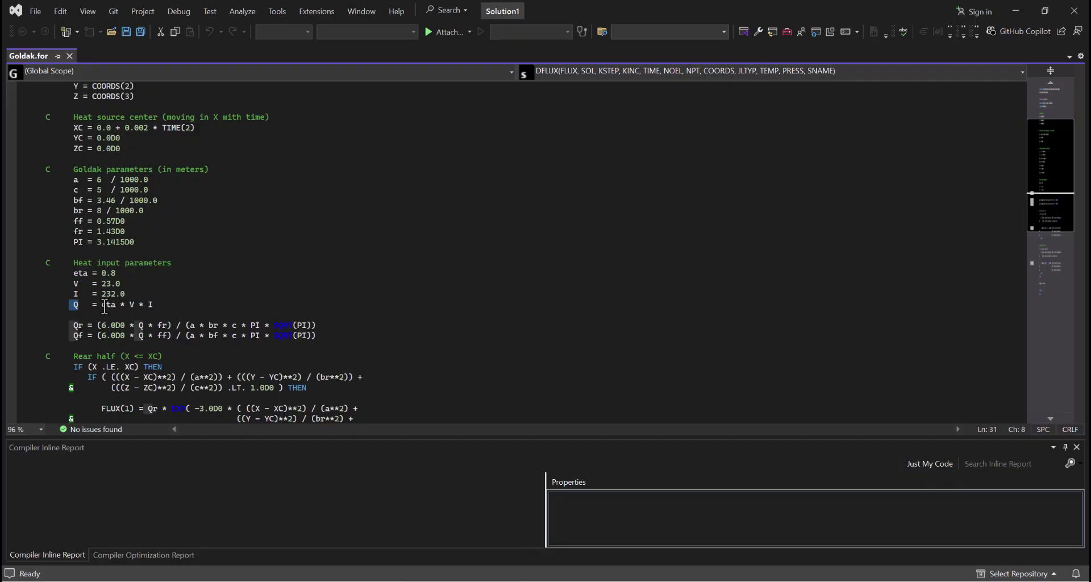
pyautogui.scroll(-1, 105, 306)
pyautogui.moveTo(68, 294); pyautogui.dragTo(86, 304)
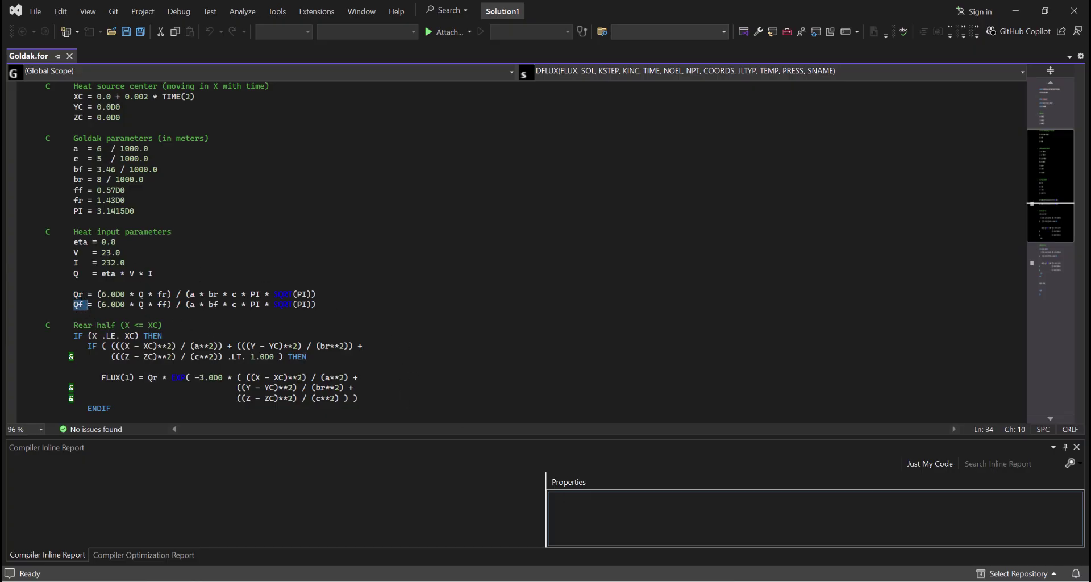
# Compare the Qr and Qf expressions in the code with the coefficients of equations (2) and (3) in the Acrobat paper.
pyautogui.click(758, 540)
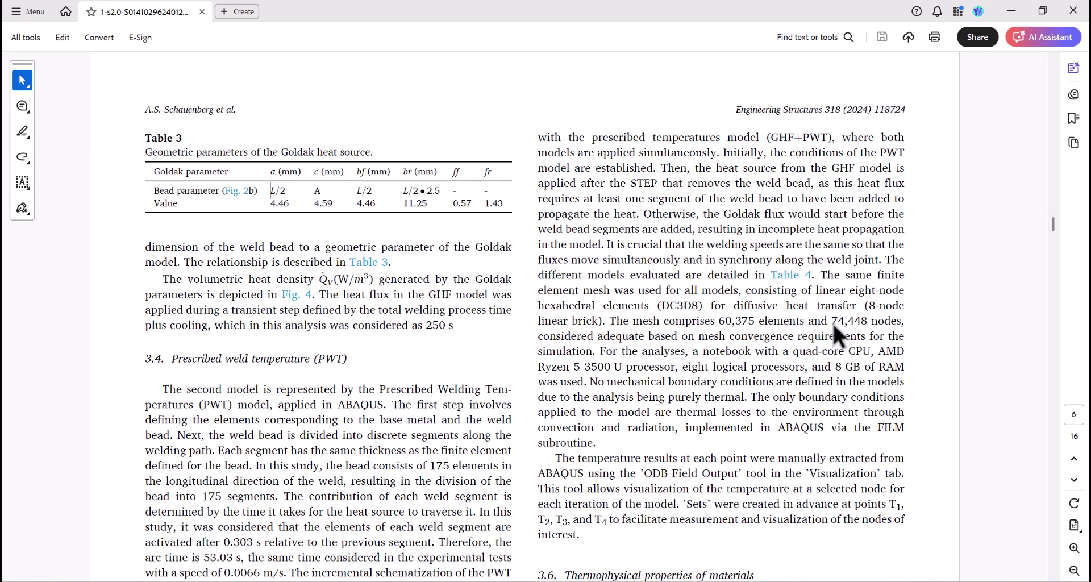
pyautogui.scroll(5, 830, 320)
pyautogui.scroll(10, 828, 320)
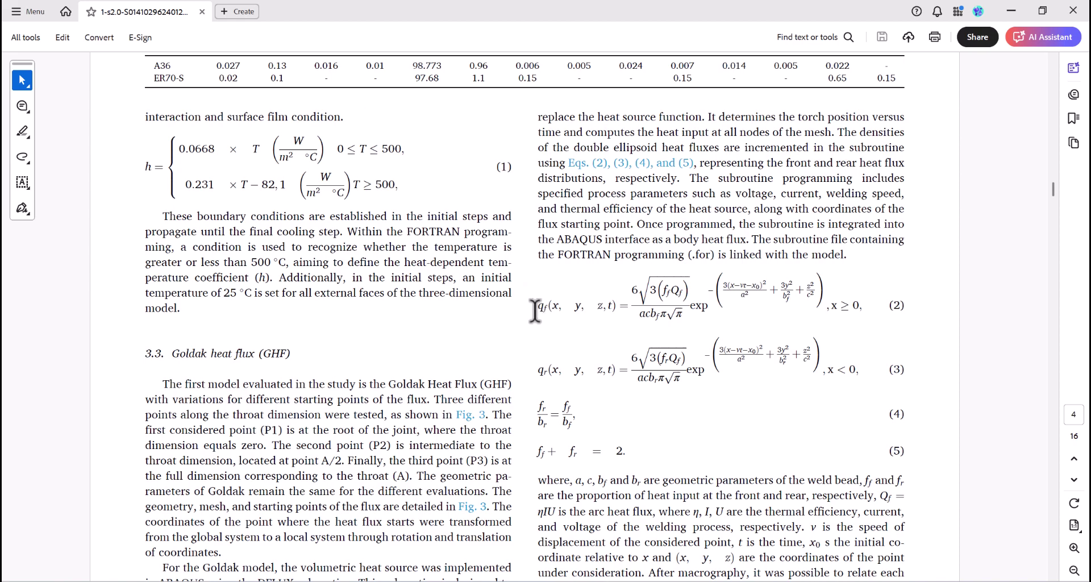
pyautogui.moveTo(694, 307); pyautogui.dragTo(710, 310)
pyautogui.click(679, 301)
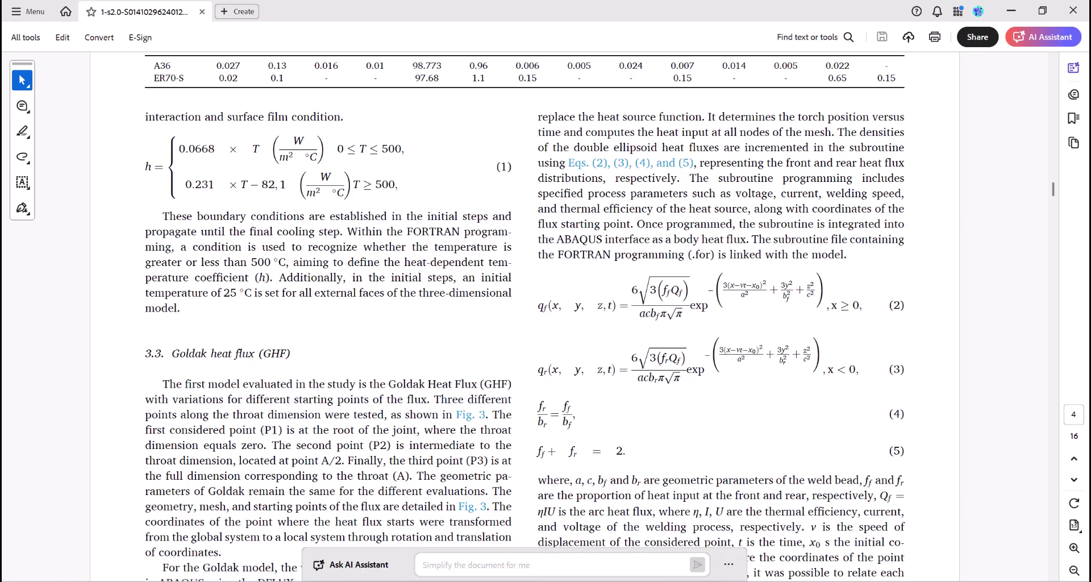
pyautogui.click(707, 570)
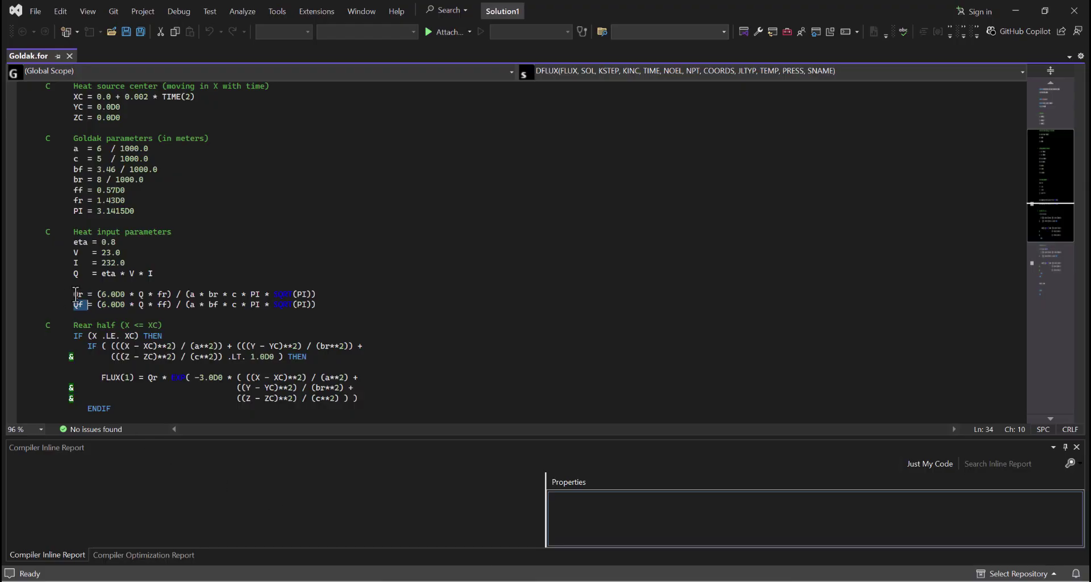
pyautogui.keyDown('alt'); pyautogui.moveTo(76, 294); pyautogui.dragTo(171, 294); pyautogui.keyUp('alt')
# Examine the rear half block in Goldak.for, including its X .LE. XC condition, the ellipsoid check and the FLUX(1) expression.
pyautogui.scroll(-1, 77, 304)
pyautogui.scroll(-1, 142, 290)
pyautogui.click(77, 273)
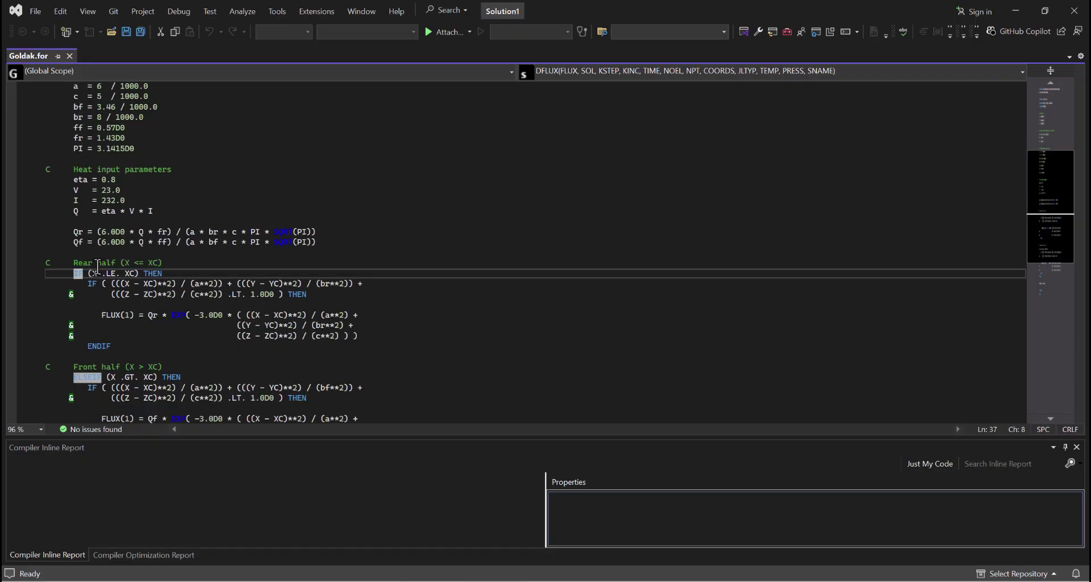
pyautogui.click(81, 274)
pyautogui.click(107, 273)
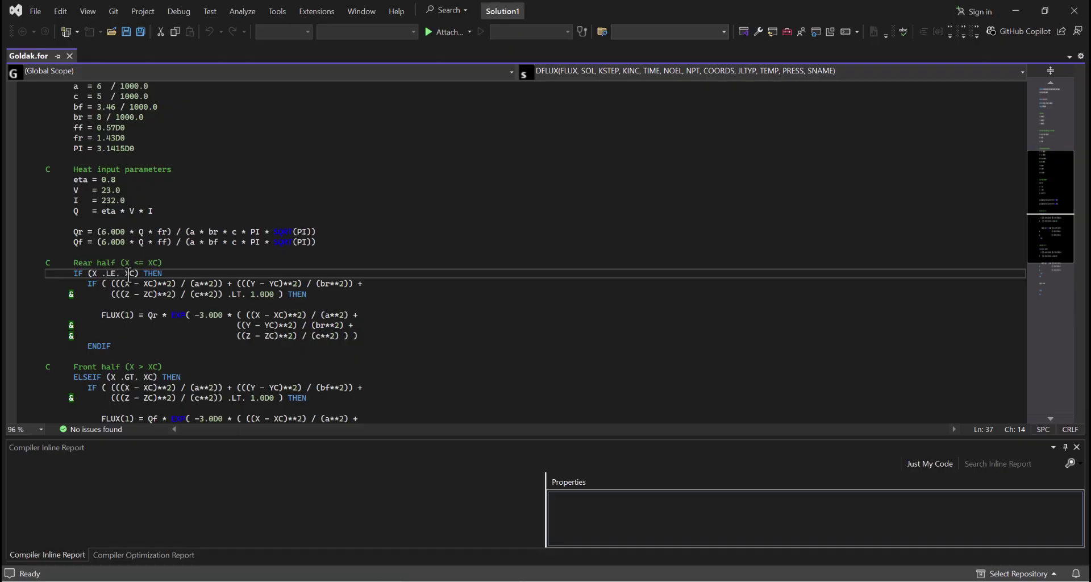
pyautogui.moveTo(96, 285); pyautogui.dragTo(149, 308)
pyautogui.click(123, 315)
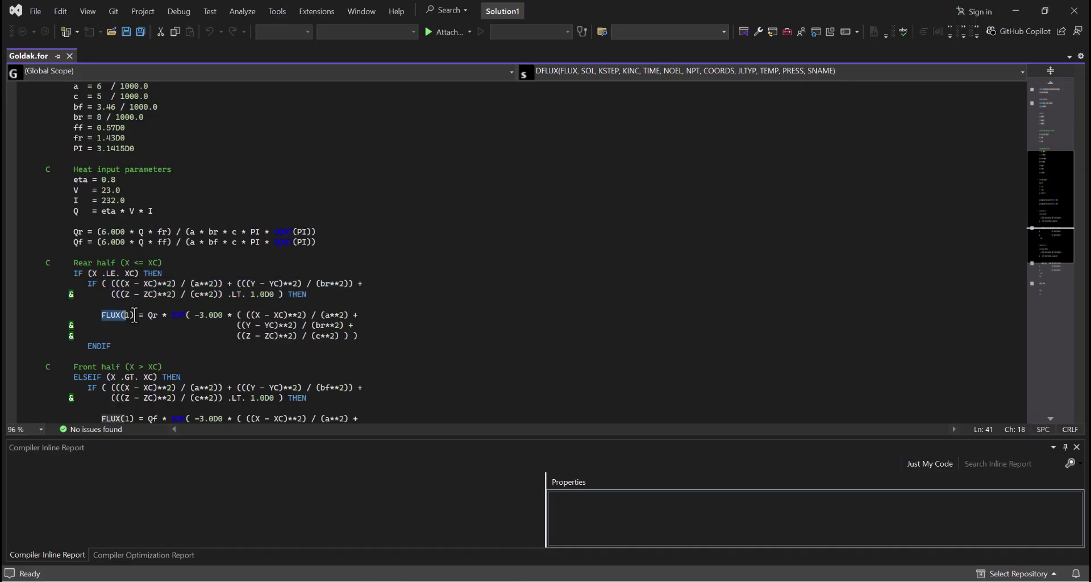
pyautogui.click(157, 317)
pyautogui.click(175, 315)
# Check the exponential term of the rear flux against equation (3) in the paper and return to Goldak.for.
pyautogui.moveTo(771, 577)
pyautogui.click(759, 523)
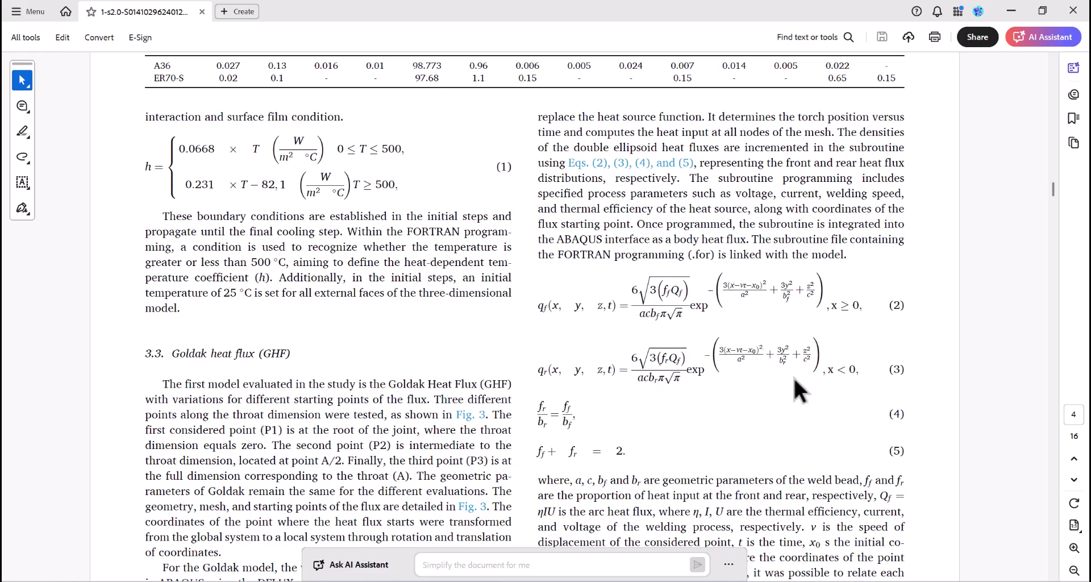
pyautogui.moveTo(690, 577)
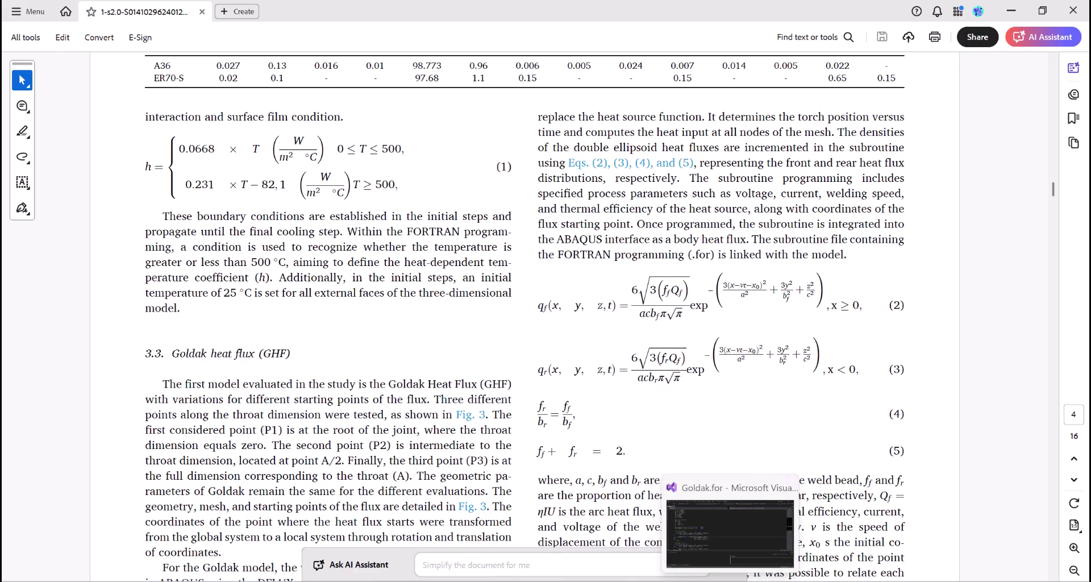
pyautogui.click(697, 511)
# Examine the front half ELSEIF block, its FLUX(1) expression with Qf and bf, and the FLUX(2) assignment.
pyautogui.scroll(-1, 130, 323)
pyautogui.scroll(-2, 131, 322)
pyautogui.click(93, 252)
pyautogui.scroll(-1, 85, 267)
pyautogui.click(93, 251)
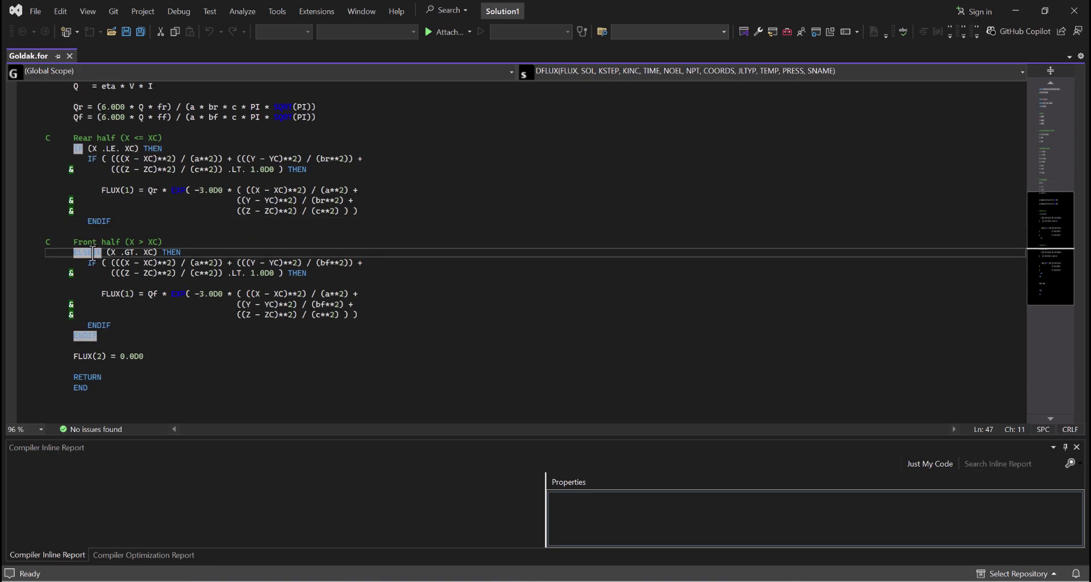
pyautogui.click(112, 253)
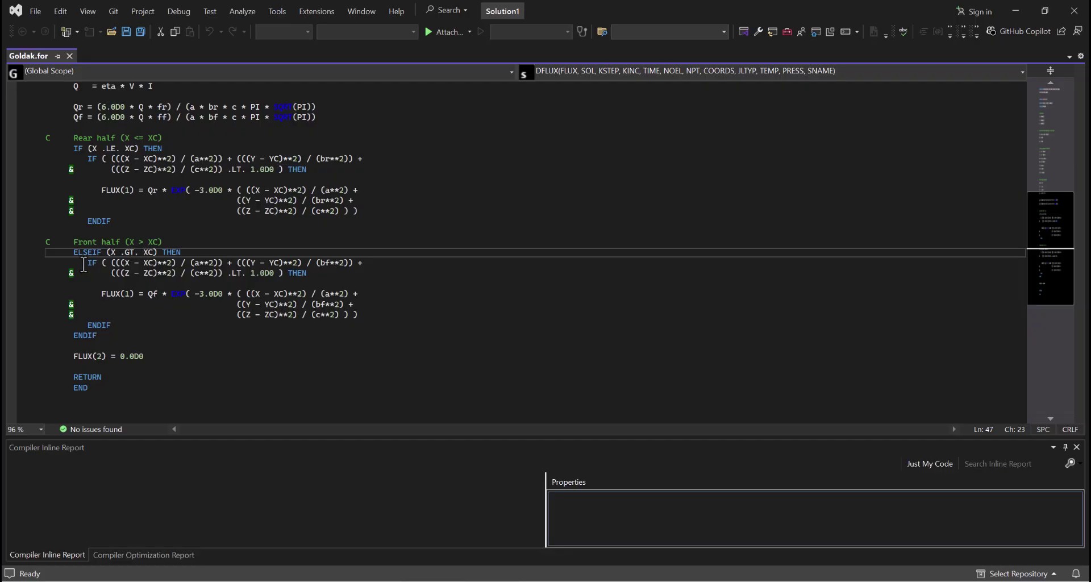
pyautogui.moveTo(102, 294); pyautogui.dragTo(338, 317)
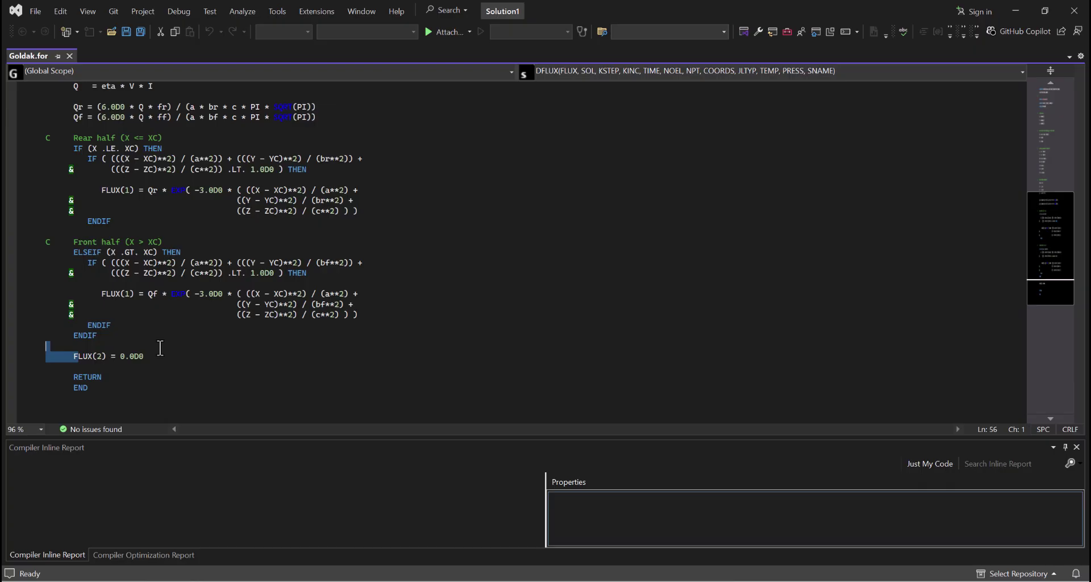
pyautogui.moveTo(160, 348); pyautogui.dragTo(151, 356)
pyautogui.click(179, 362)
# Try to join the continuation of the rear half's ellipsoid IF condition onto the line above, and undo the move.
pyautogui.scroll(2, 69, 233)
pyautogui.click(68, 233)
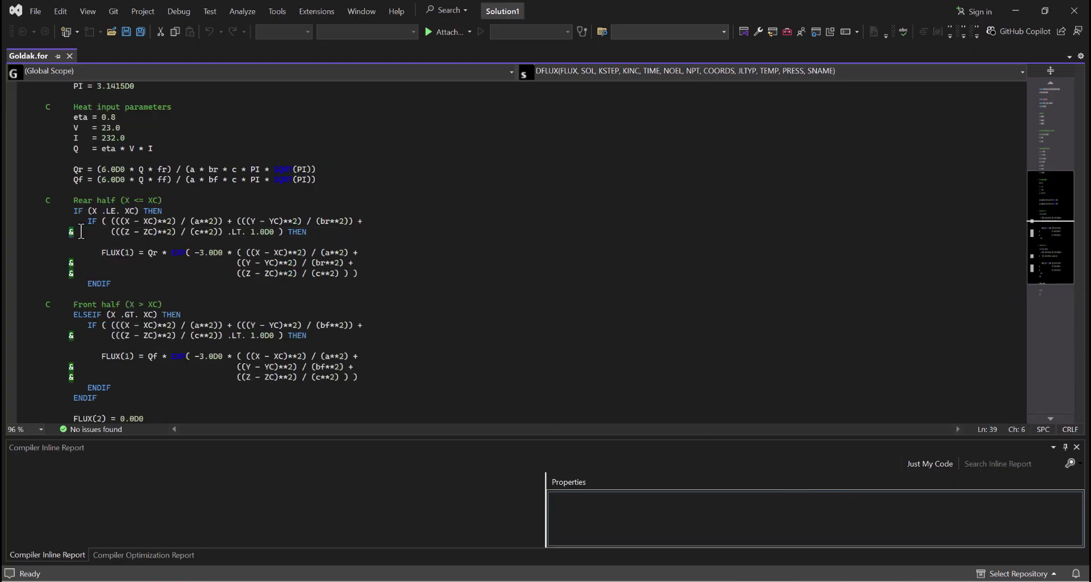
pyautogui.moveTo(111, 232); pyautogui.dragTo(552, 221)
pyautogui.click(485, 249)
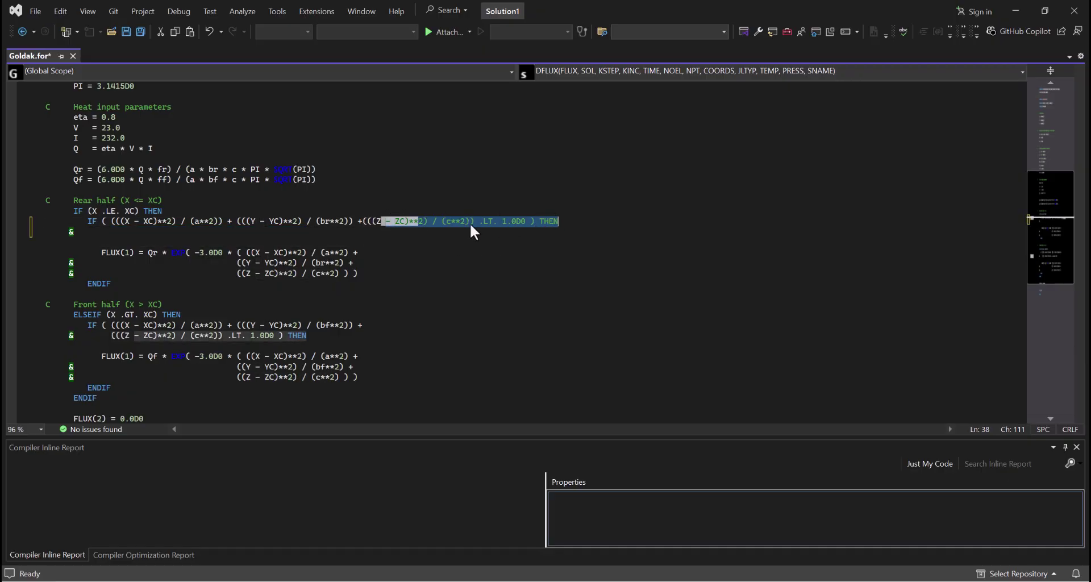
pyautogui.hotkey('ctrl', 'z')
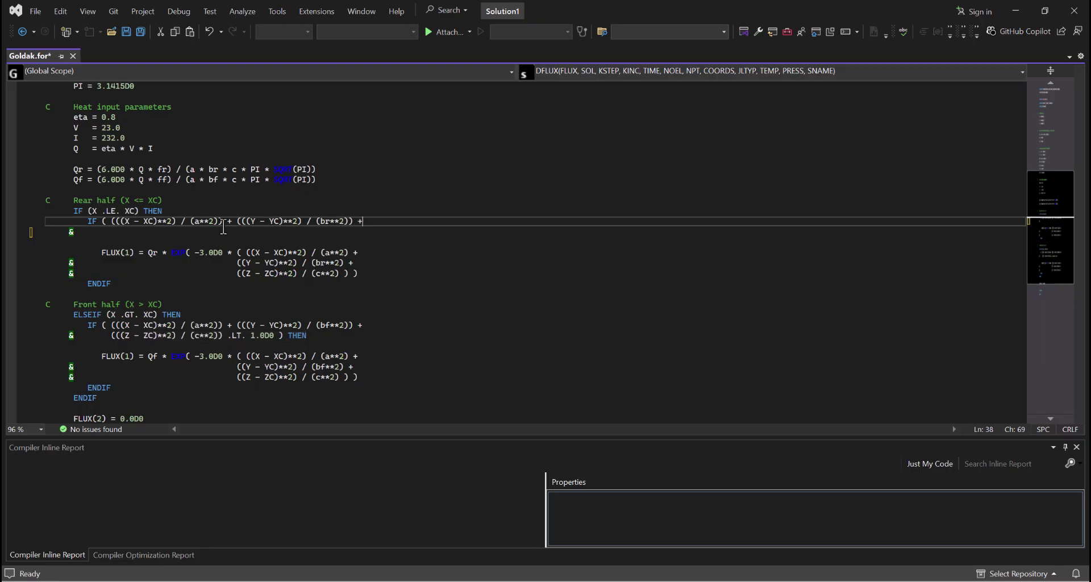
pyautogui.hotkey('ctrl', 'z')
pyautogui.click(107, 232)
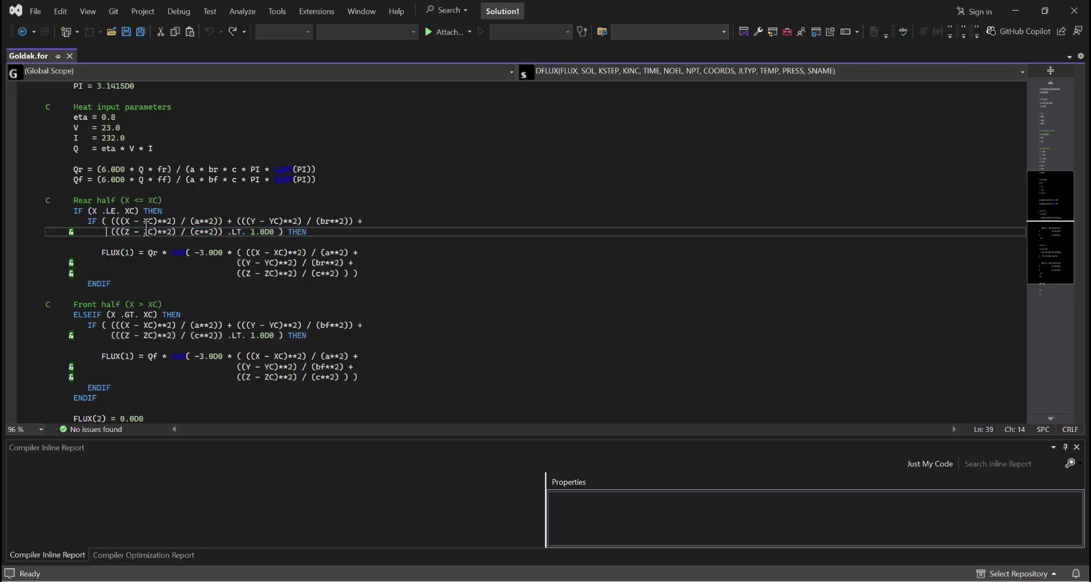
# Try 1 and * in place of the & continuation marker in the rear half's ellipsoid IF condition.
pyautogui.moveTo(73, 232); pyautogui.dragTo(70, 235)
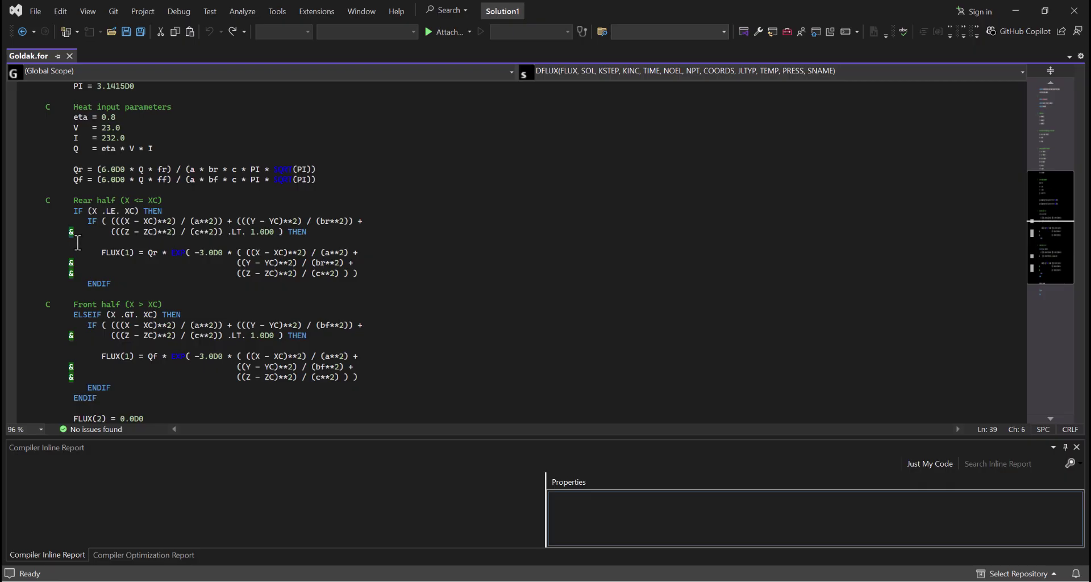
pyautogui.write('1')
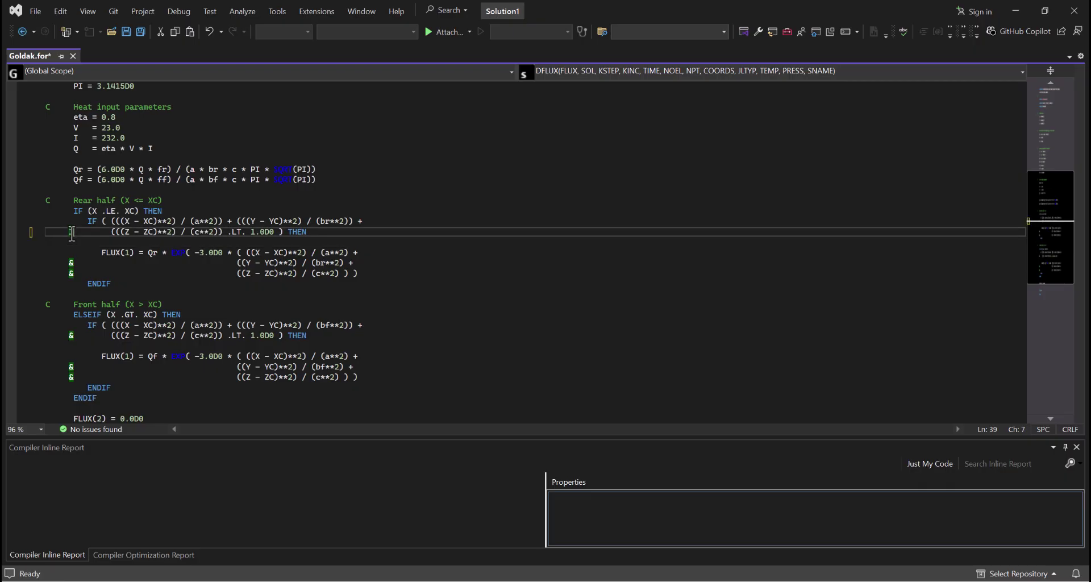
pyautogui.moveTo(74, 233); pyautogui.dragTo(69, 234)
pyautogui.write('*')
pyautogui.press('Left')
pyautogui.moveTo(297, 221); pyautogui.dragTo(381, 223)
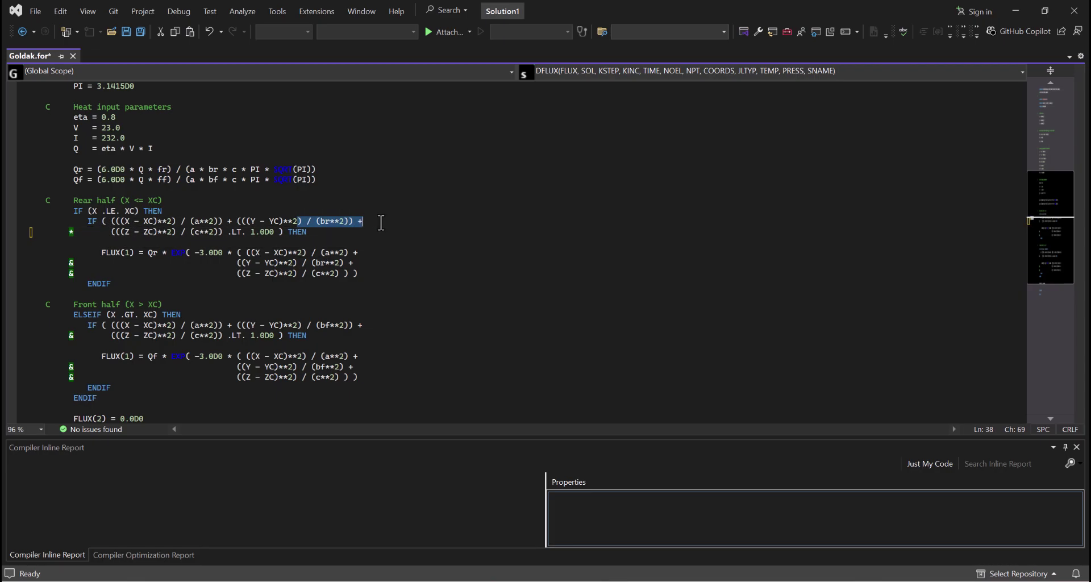
pyautogui.press('Left')
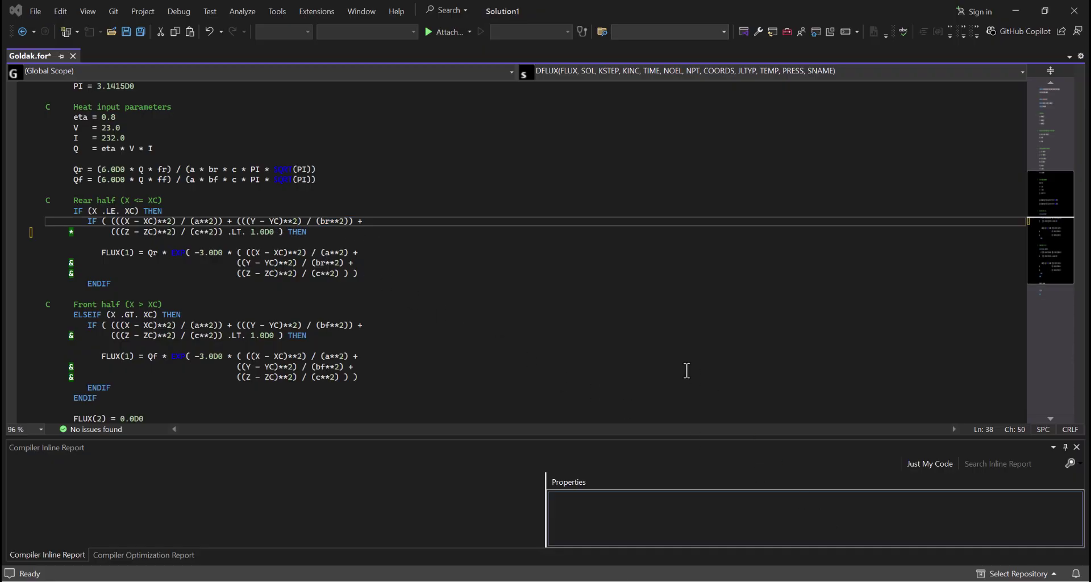
# Save the Goldak.for subroutine file with & as the continuation marker.
pyautogui.scroll(-1, 607, 372)
pyautogui.click(595, 367)
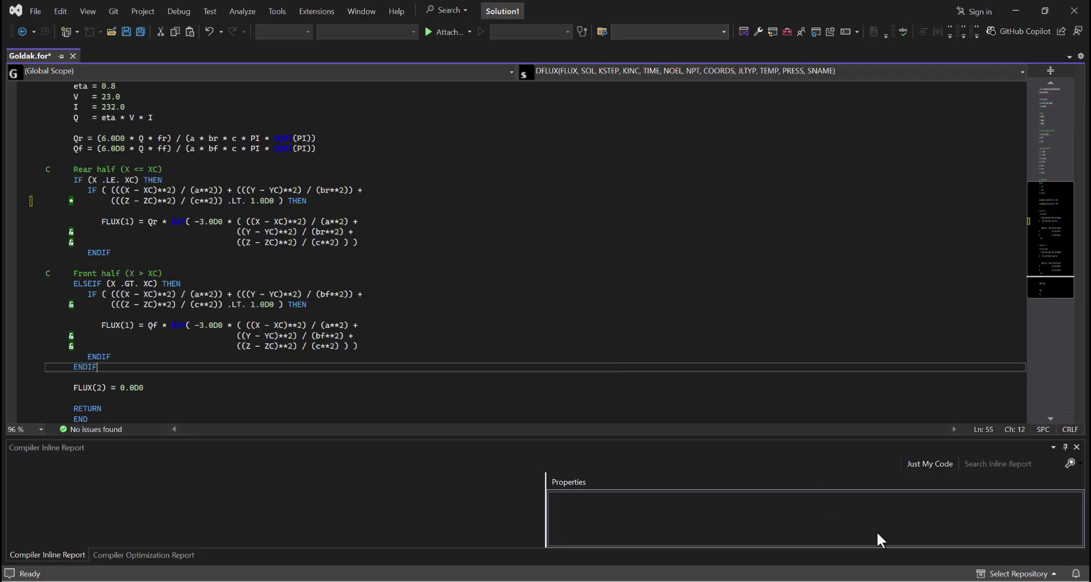
pyautogui.click(30, 8)
pyautogui.click(66, 165)
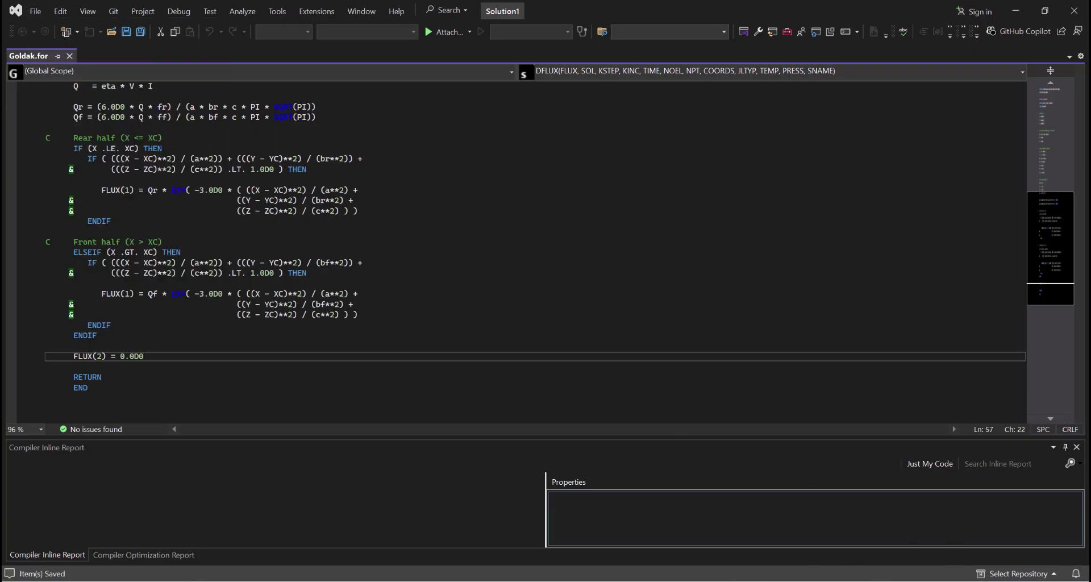
# In Abaqus/CAE, set Model-1's absolute zero temperature to -273.15 and its Stefan-Boltzmann constant to 5.669e-8.
pyautogui.hotkey('alt', 'Tab')
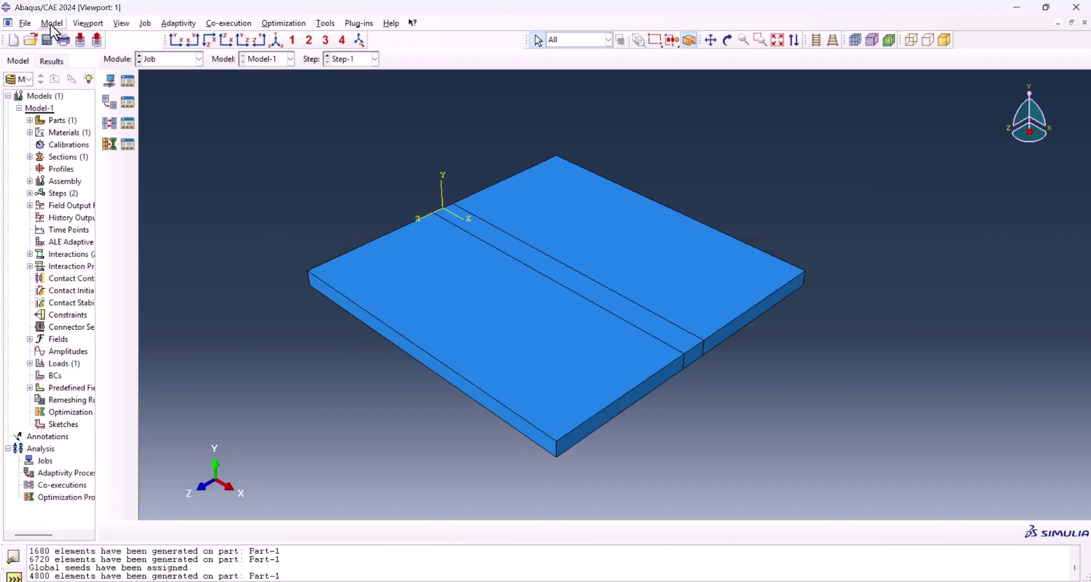
pyautogui.click(52, 24)
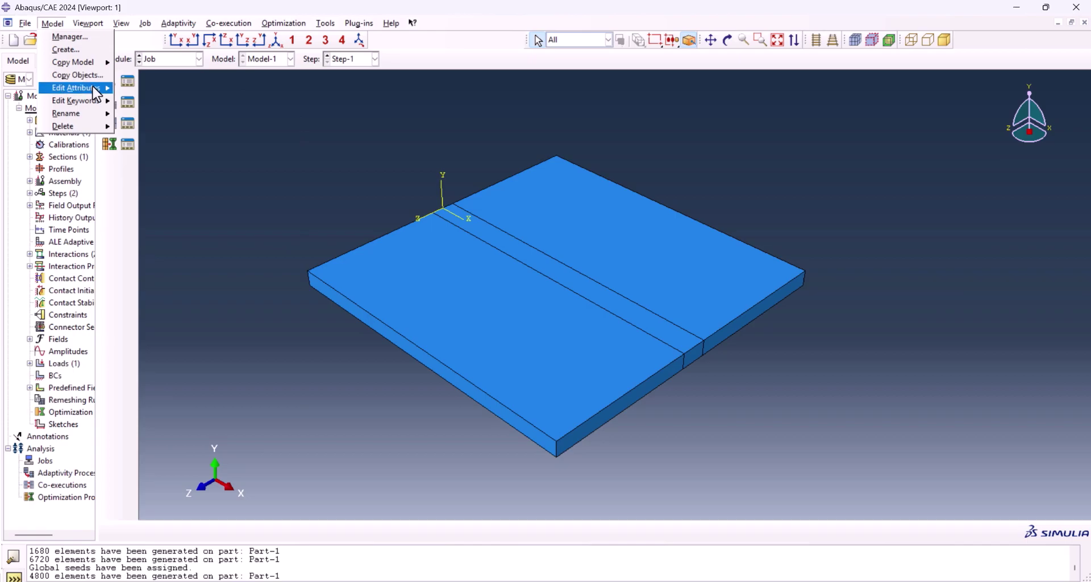
pyautogui.moveTo(96, 88)
pyautogui.click(143, 89)
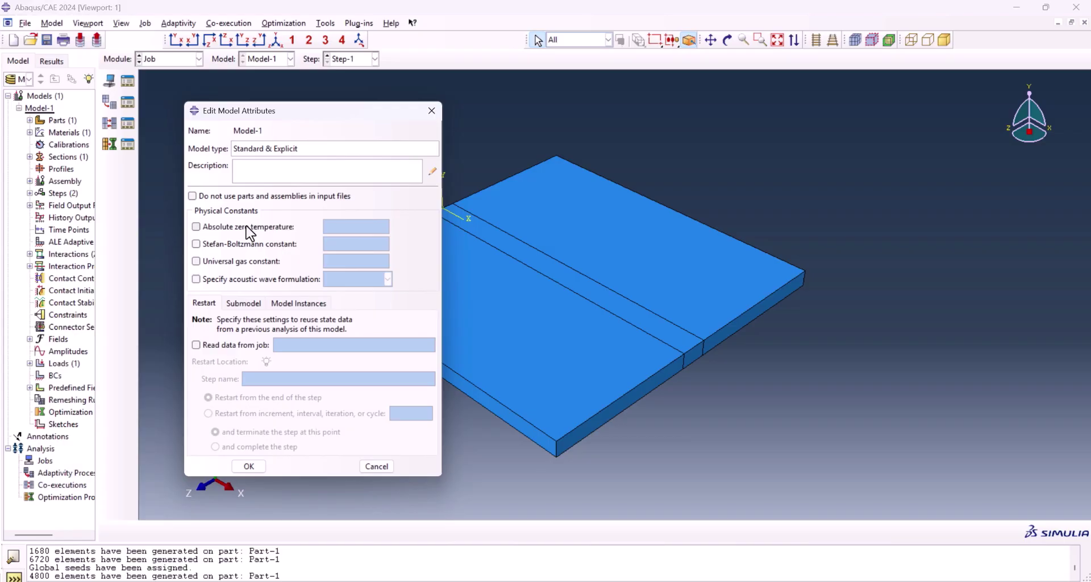
pyautogui.click(254, 227)
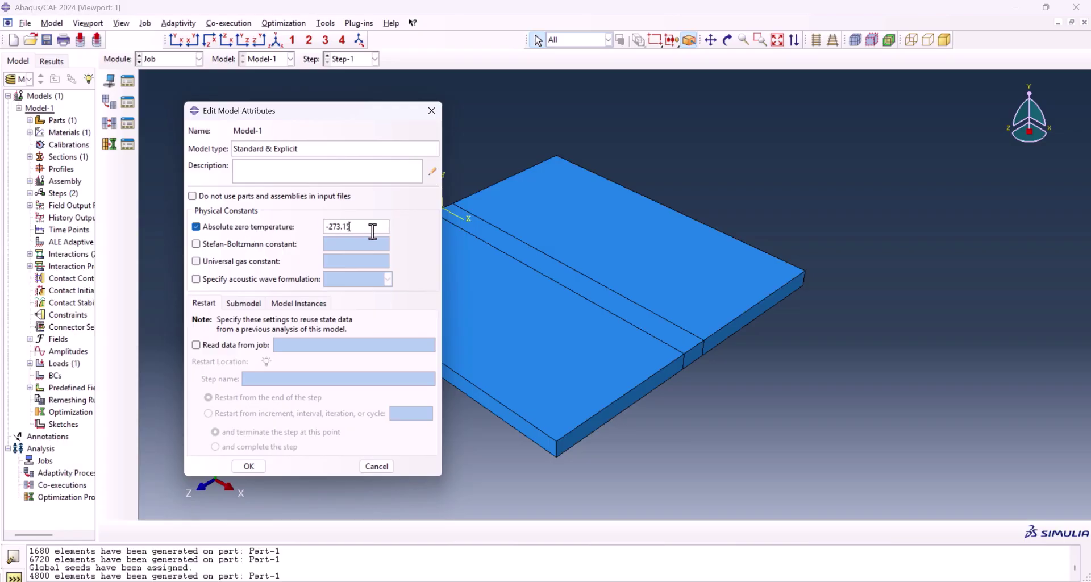
pyautogui.click(243, 244)
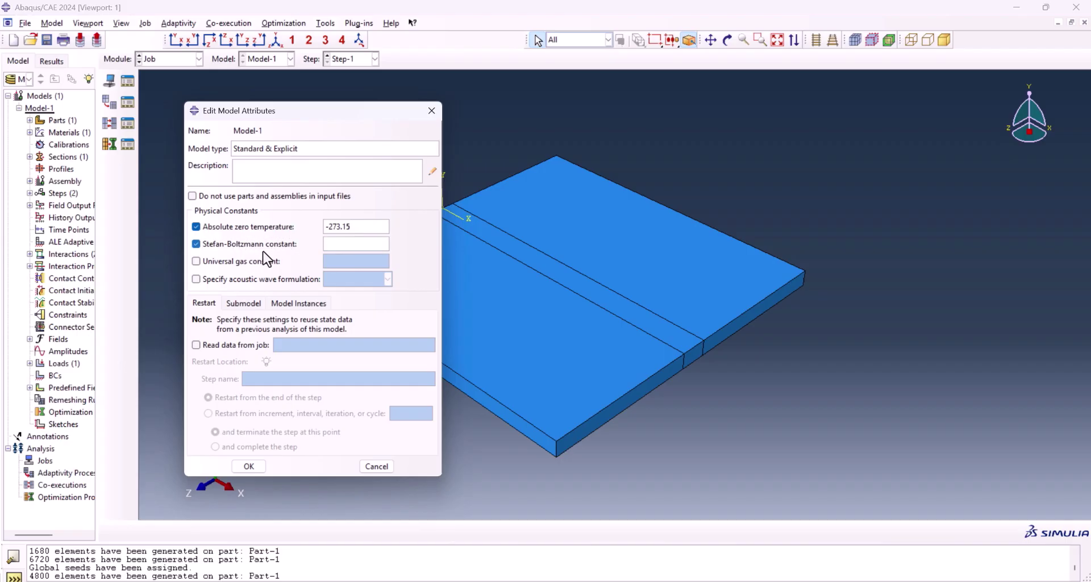
pyautogui.write('5.669e-8')
pyautogui.click(260, 468)
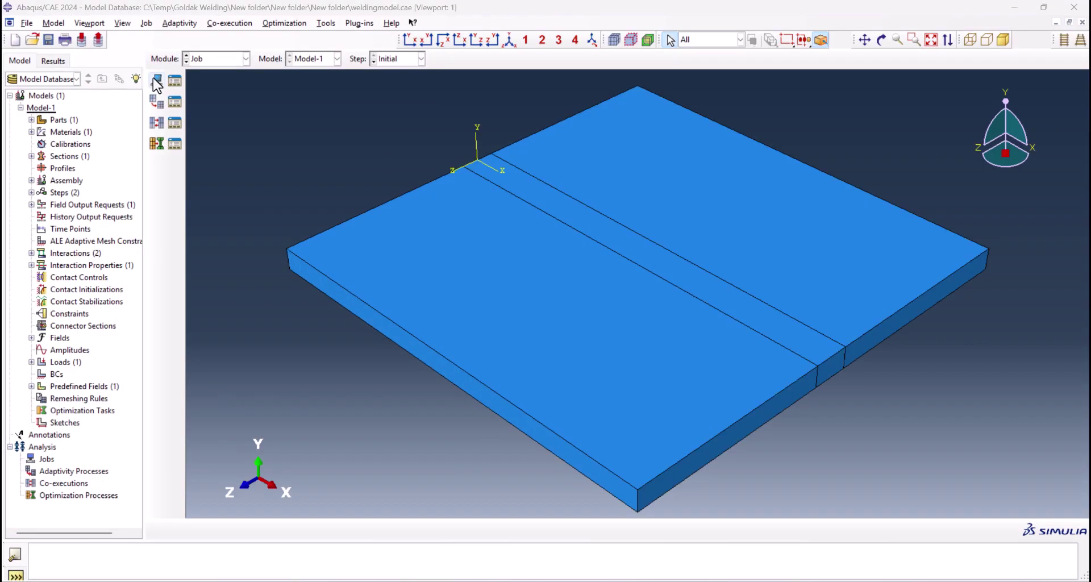
# Create a full analysis job named WeldingDFLUXDIST for Model-1 with Goldak.for as its user subroutine file.
pyautogui.click(157, 81)
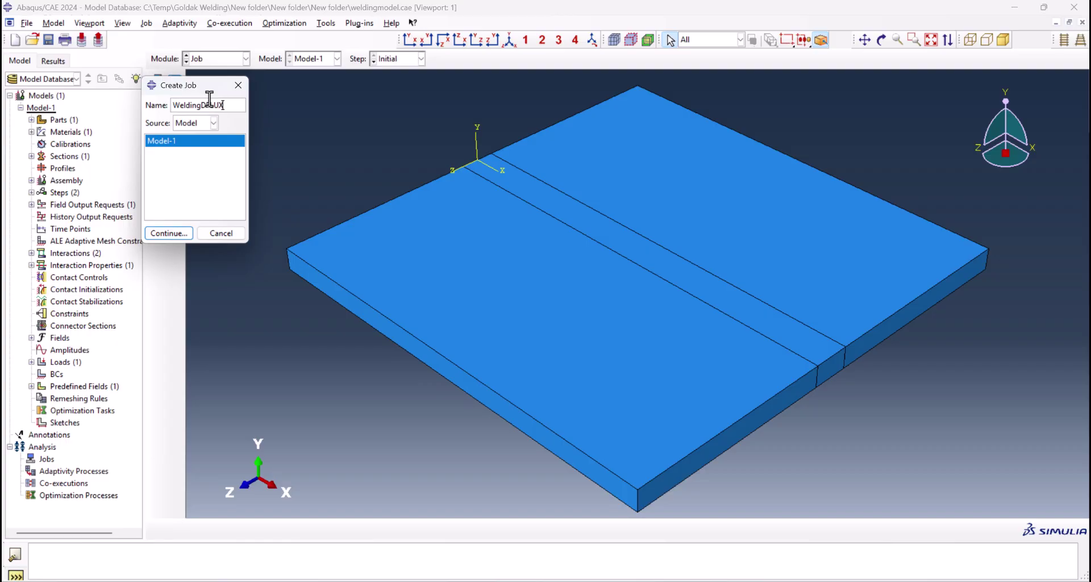
pyautogui.press('Return')
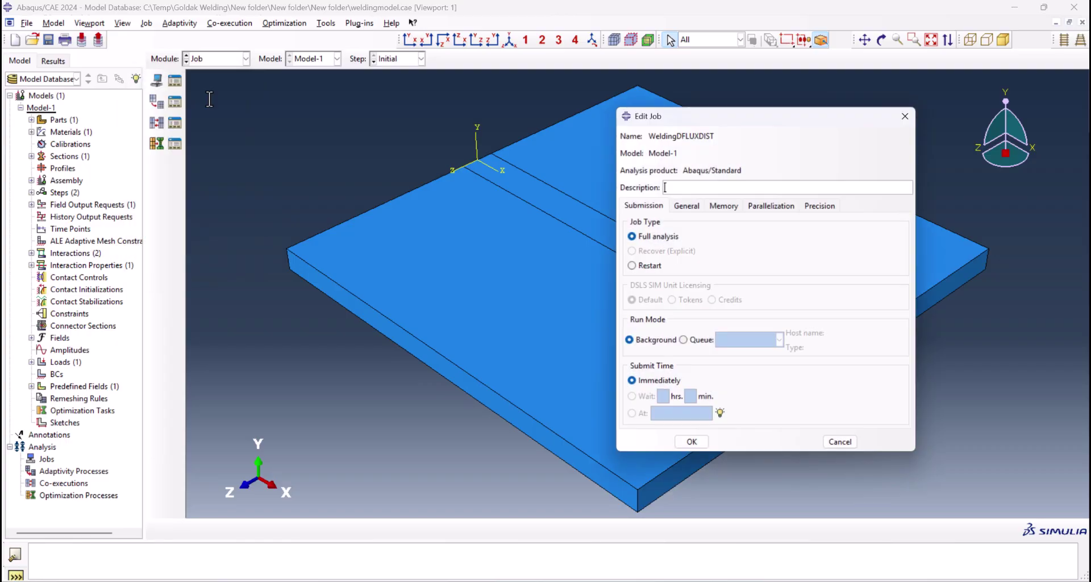
pyautogui.click(694, 206)
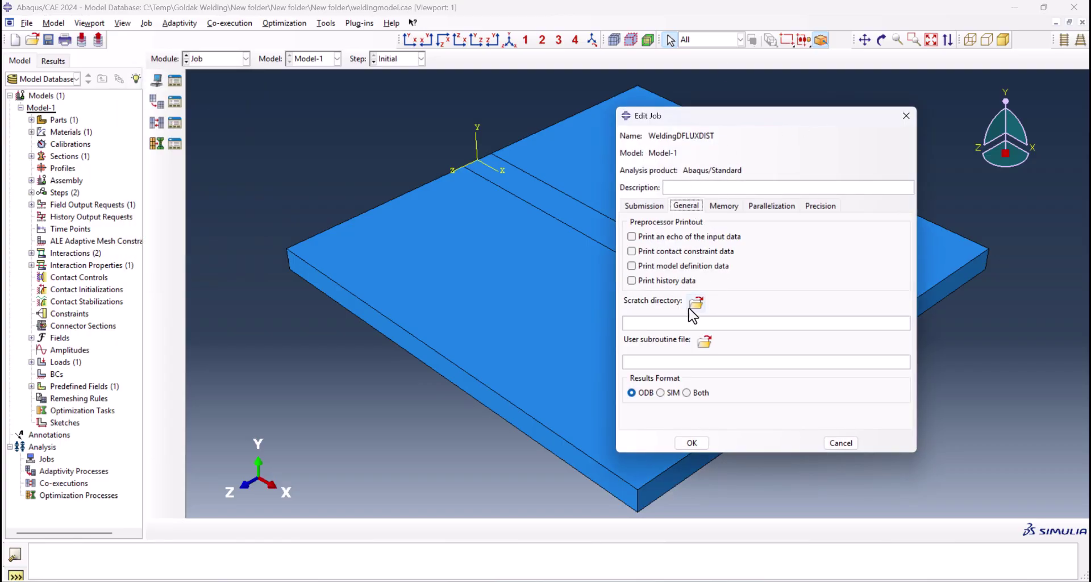
pyautogui.click(705, 341)
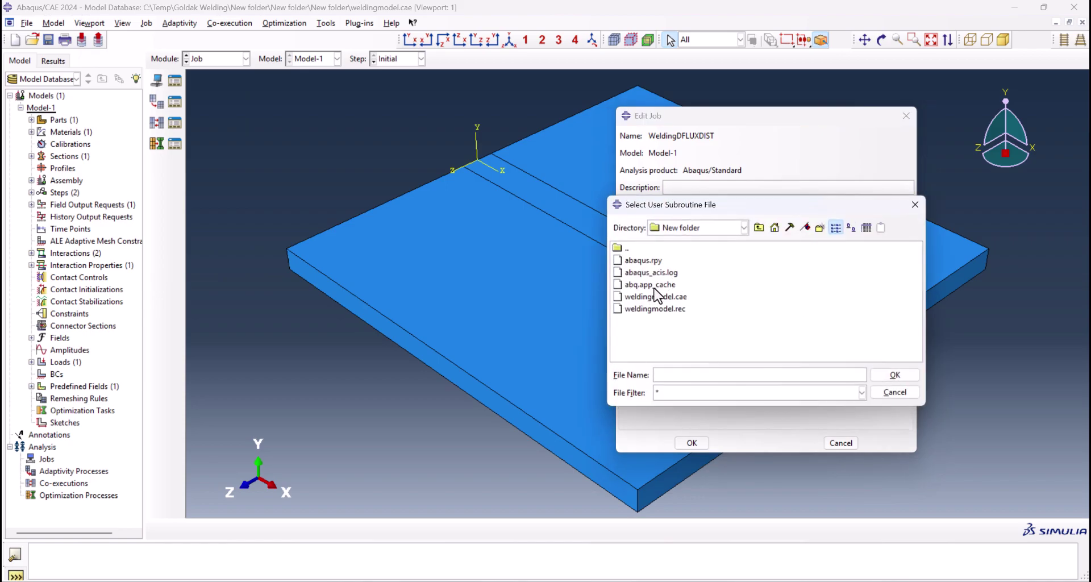
pyautogui.click(789, 309)
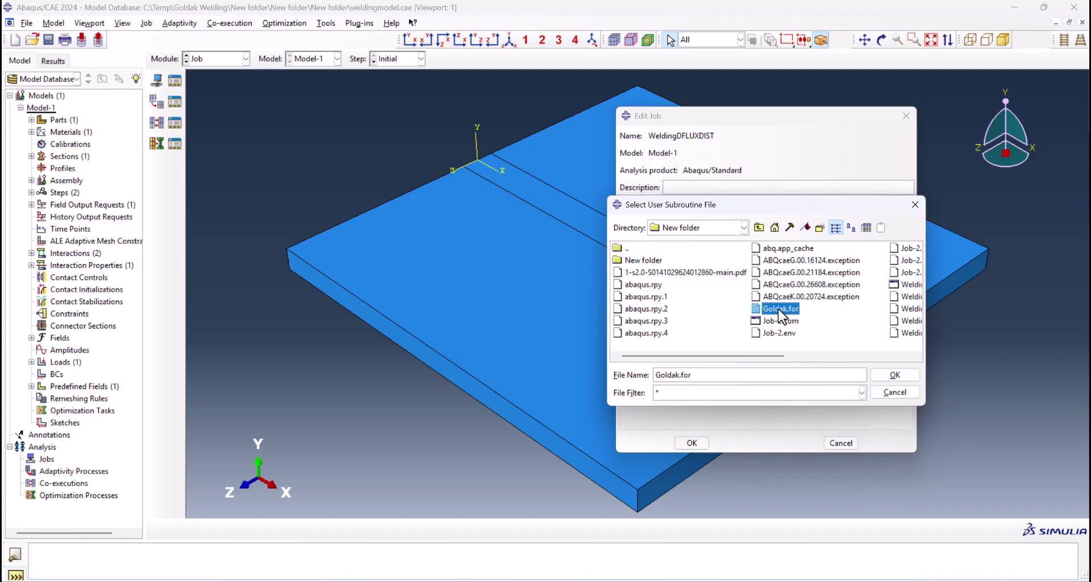
pyautogui.press('Return')
pyautogui.press('Return')
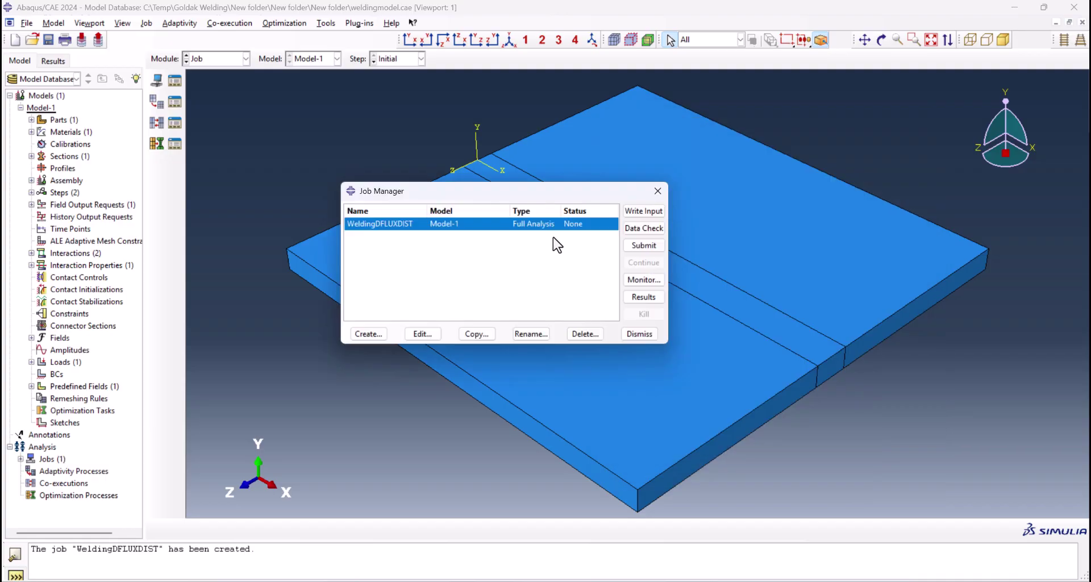
# Submit the WeldingDFLUXDIST job and plot its NT11 results as contours on the plate.
pyautogui.click(644, 245)
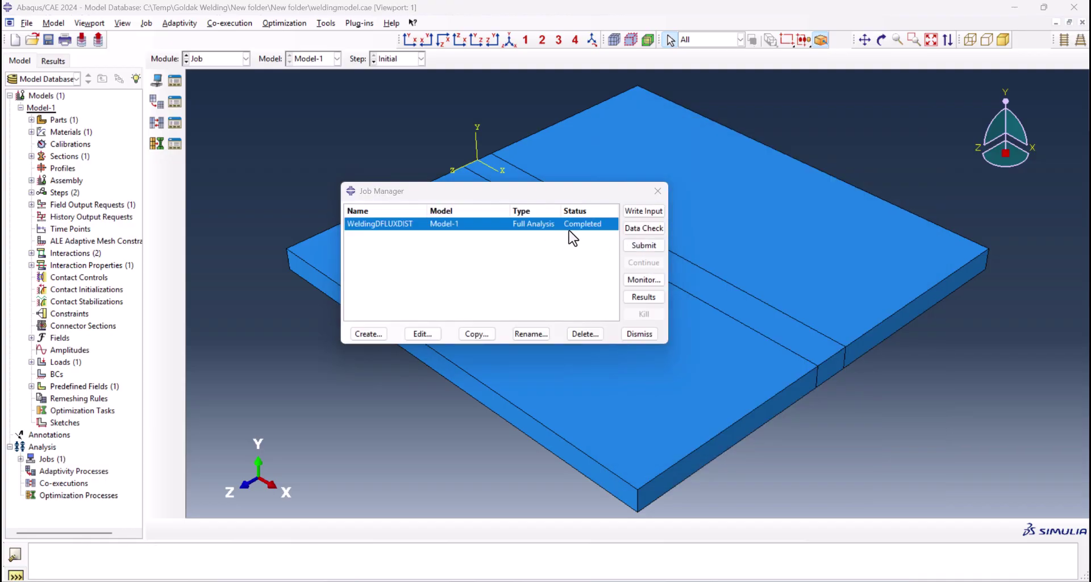
pyautogui.click(654, 300)
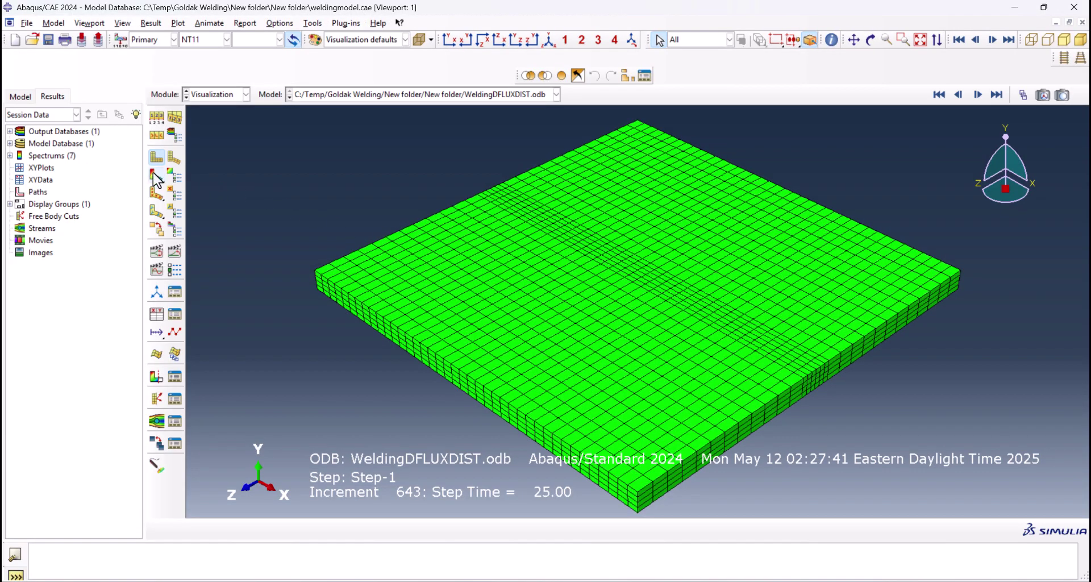
pyautogui.click(158, 175)
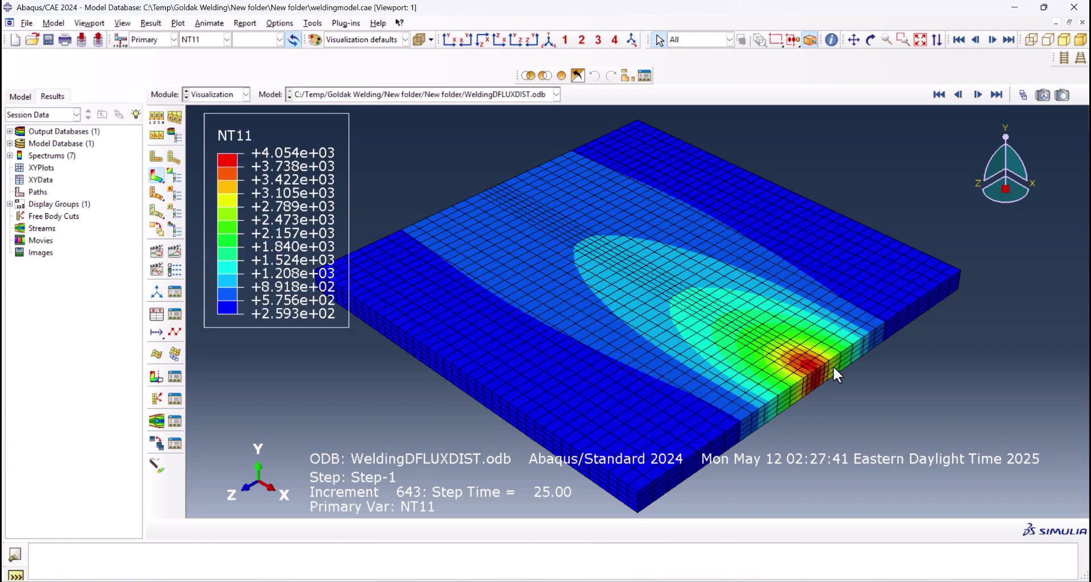
# Show the NT11 contours at frame 0 of Step-1.
pyautogui.click(1023, 95)
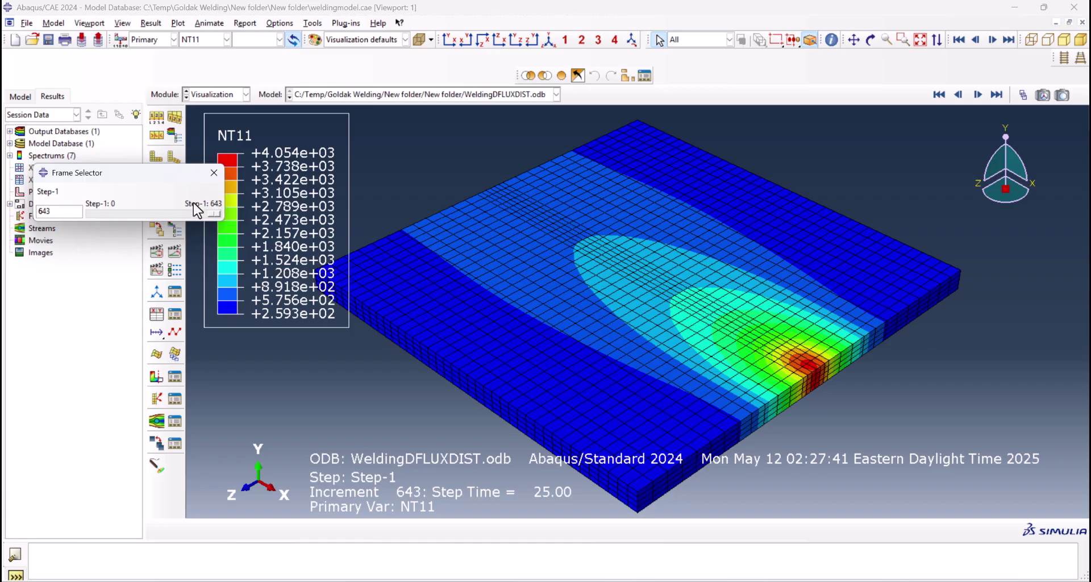
pyautogui.moveTo(217, 219); pyautogui.dragTo(83, 214)
pyautogui.click(213, 172)
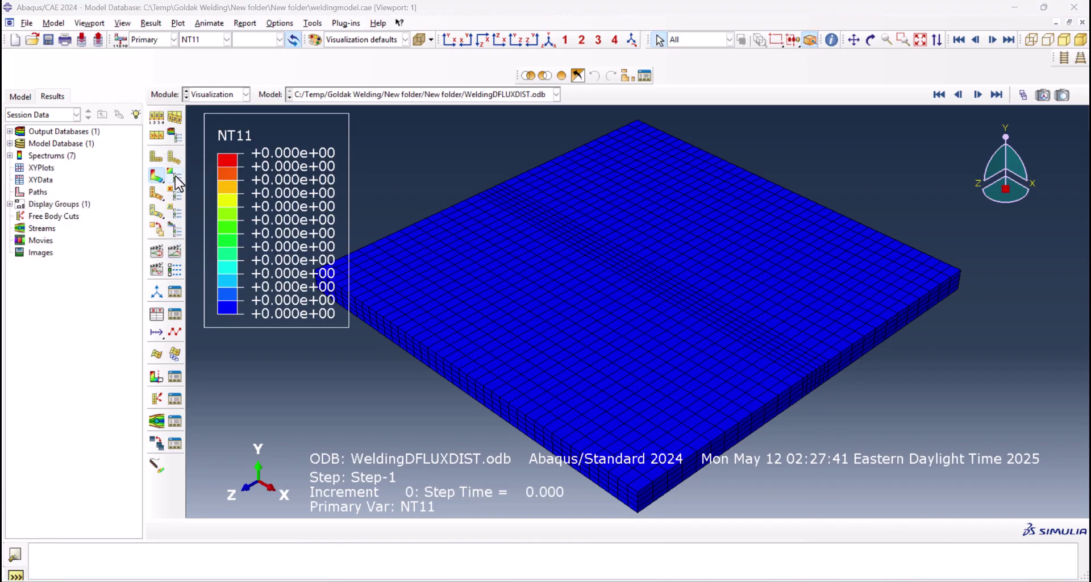
# Limit the contour plot's maximum to a specified value of 2500.
pyautogui.click(175, 178)
pyautogui.click(67, 89)
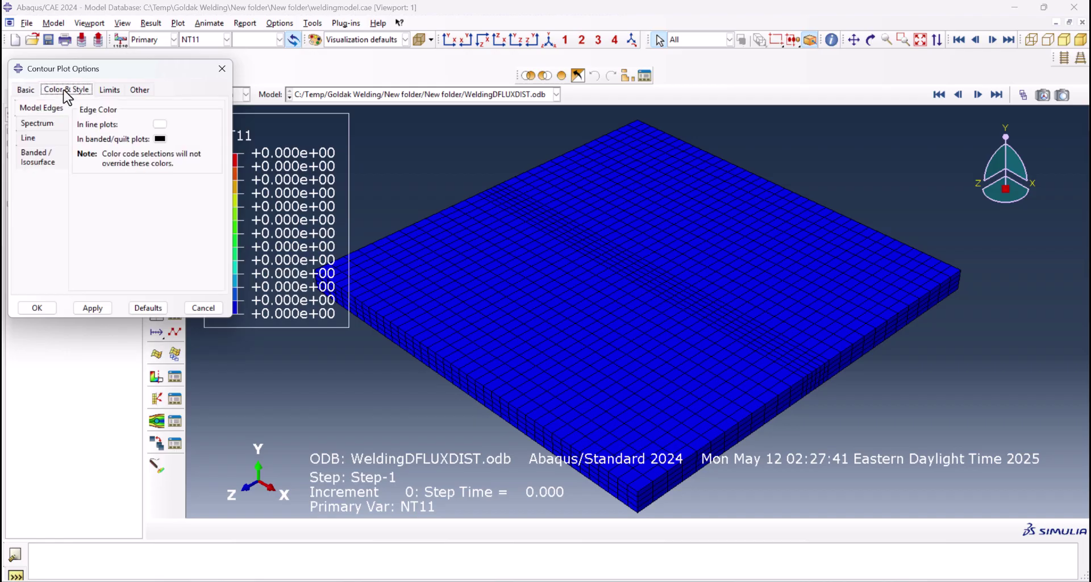
pyautogui.click(110, 89)
pyautogui.click(64, 160)
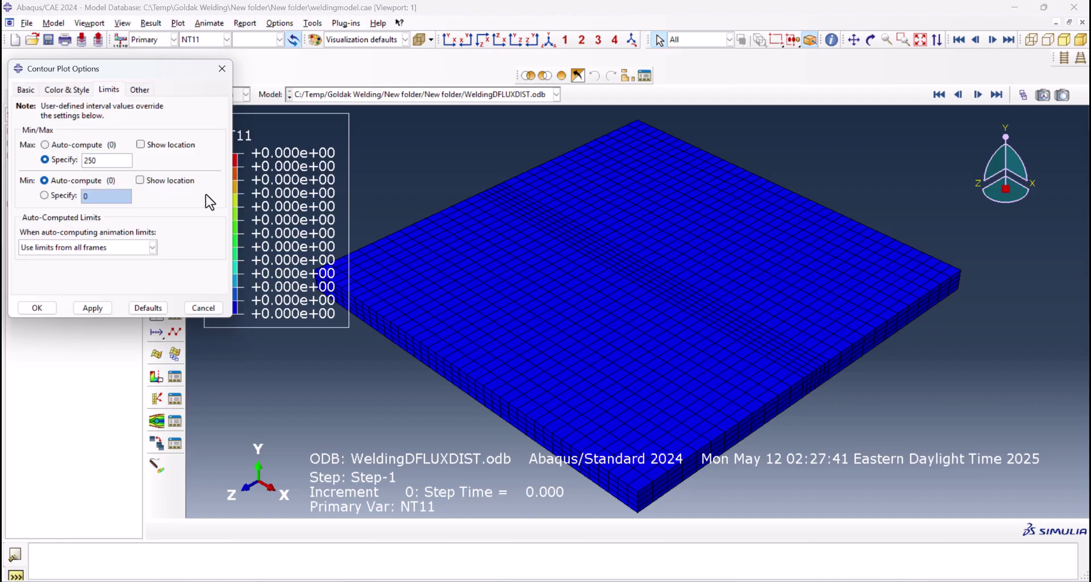
pyautogui.click(46, 306)
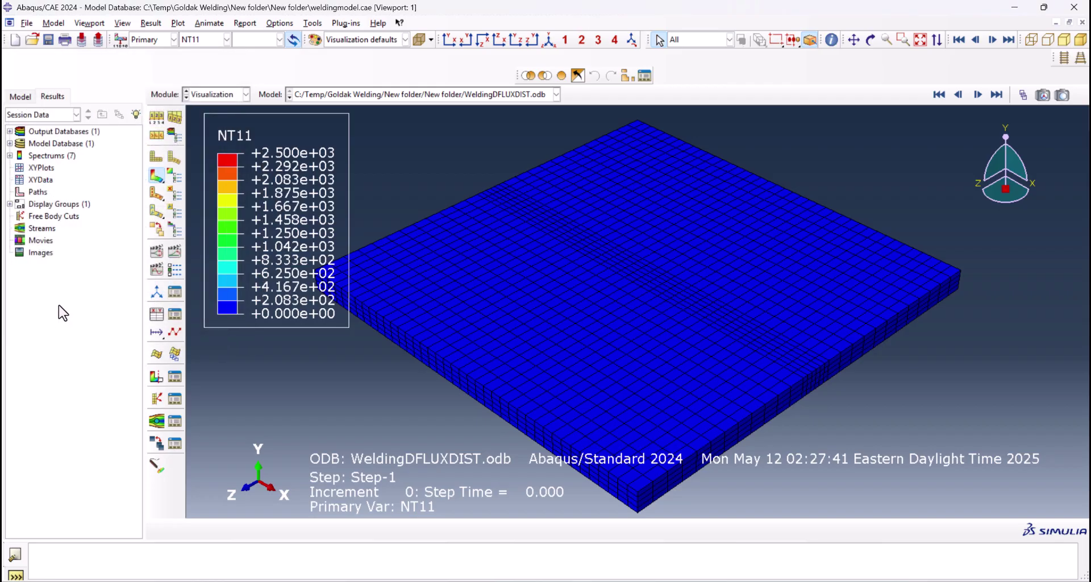
# Animate the NT11 time history, and stop it to view frame 365 of Step-1.
pyautogui.click(177, 252)
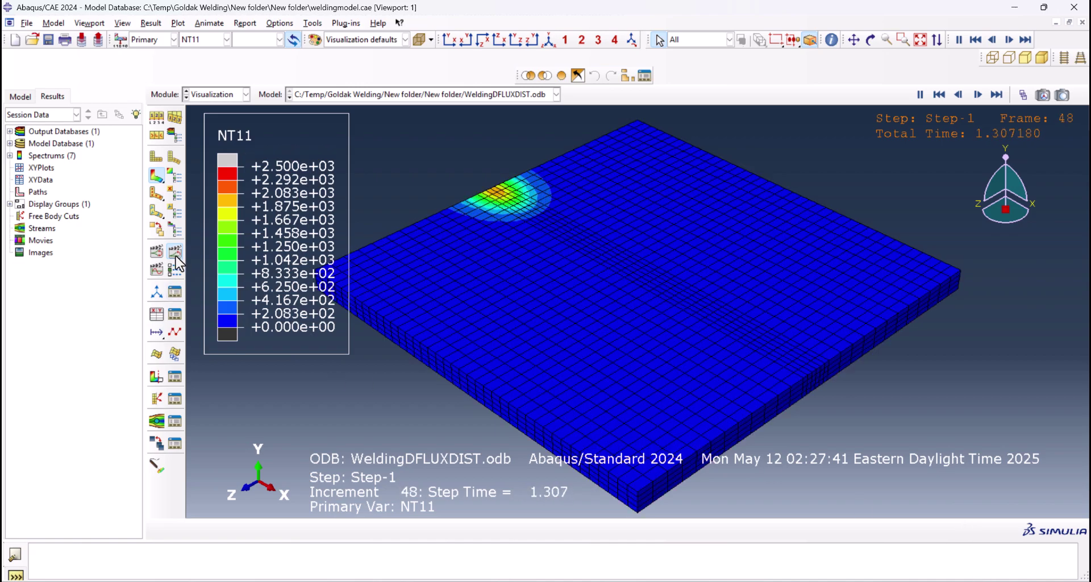
pyautogui.click(1023, 95)
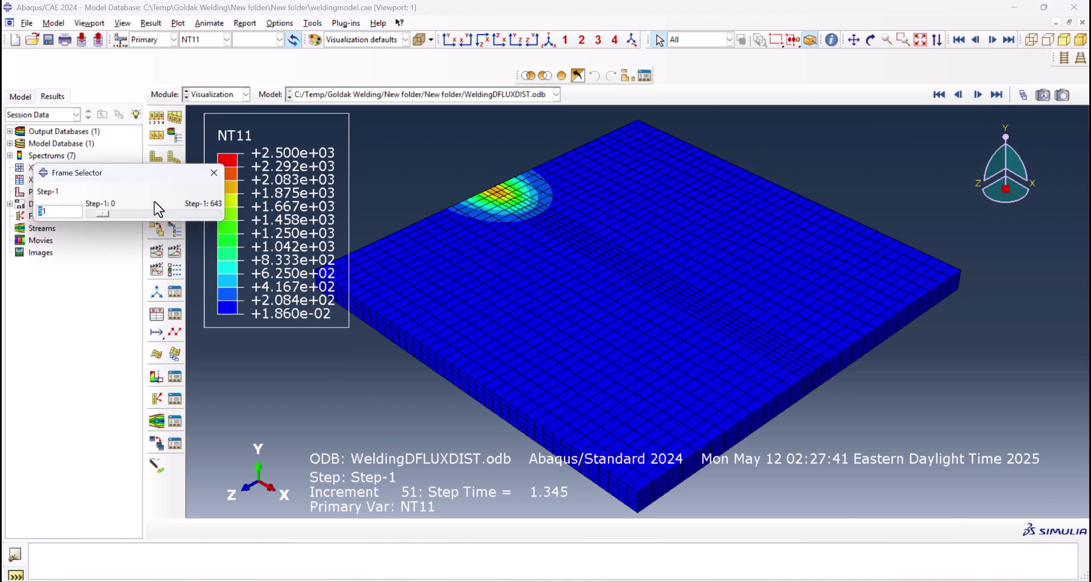
pyautogui.moveTo(103, 213); pyautogui.dragTo(161, 215)
pyautogui.click(213, 172)
# Return the contour plot's maximum limit to auto-compute.
pyautogui.click(176, 177)
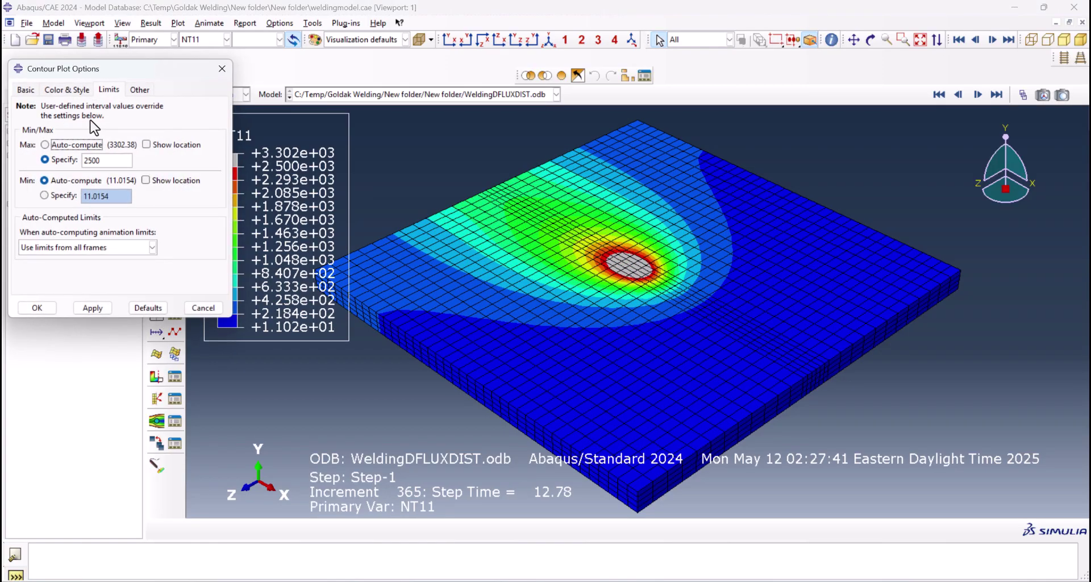
pyautogui.click(45, 145)
pyautogui.click(37, 308)
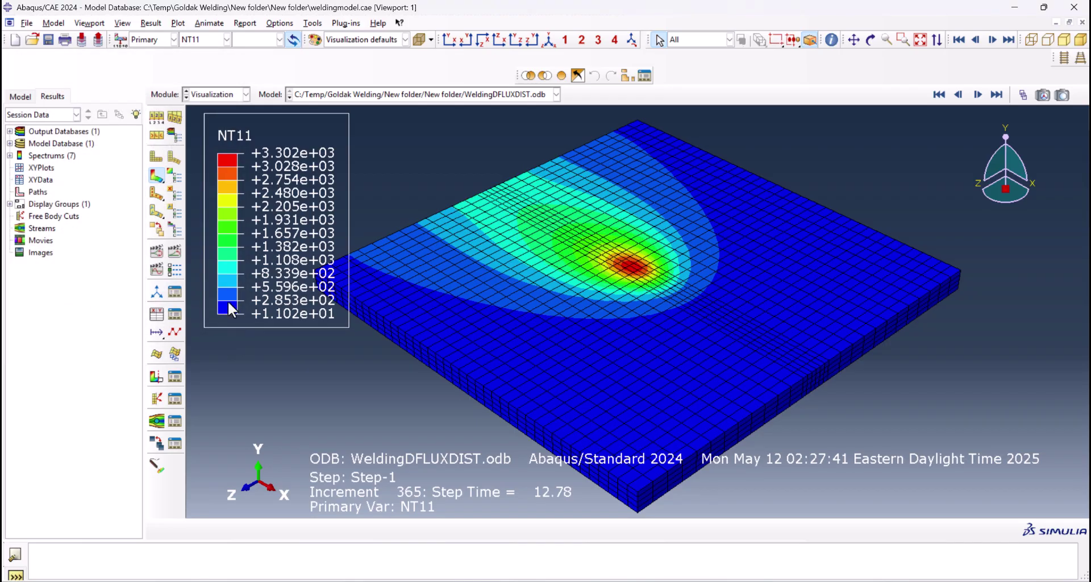
# Display the temperature contours at frame 342 of Step-1.
pyautogui.click(1023, 95)
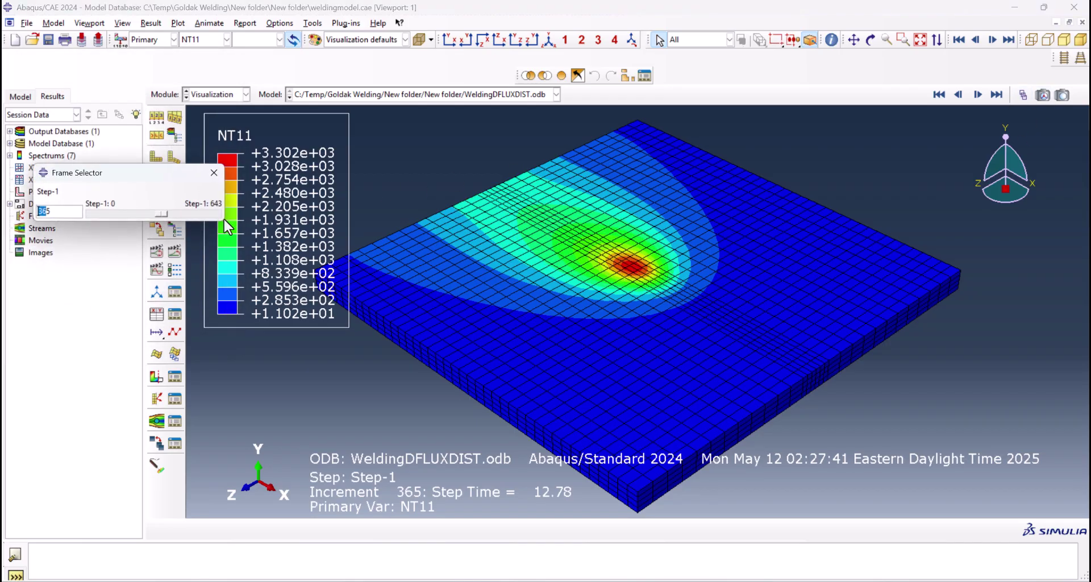
pyautogui.moveTo(161, 214)
pyautogui.mouseDown()
pyautogui.moveTo(105, 214)
pyautogui.moveTo(170, 213)
pyautogui.moveTo(159, 214)
pyautogui.mouseUp()
pyautogui.click(214, 173)
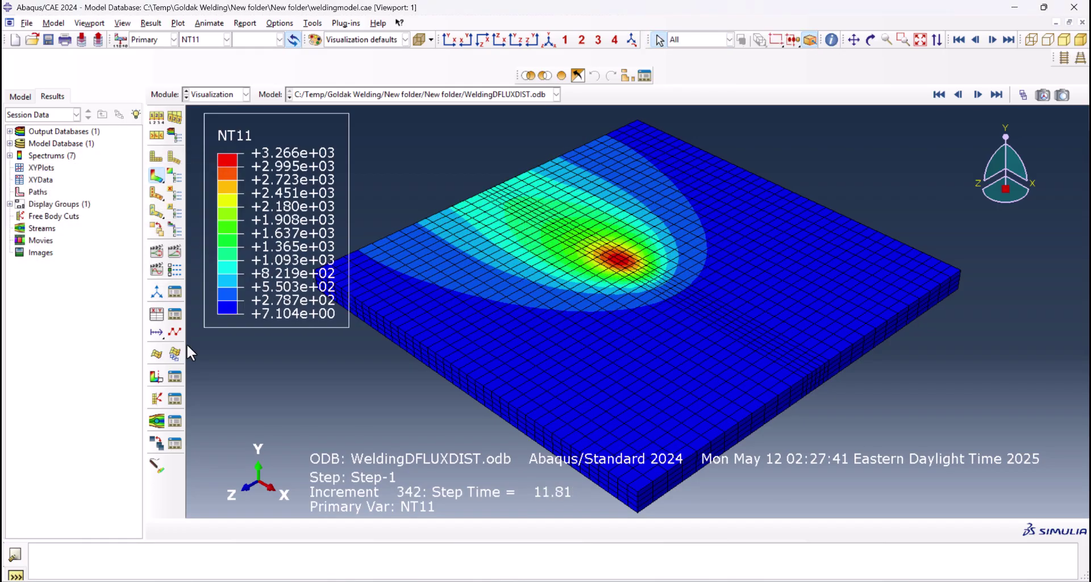
# Cut the plate open across the weld line and examine the temperature distribution through its thickness at frame 362.
pyautogui.click(156, 378)
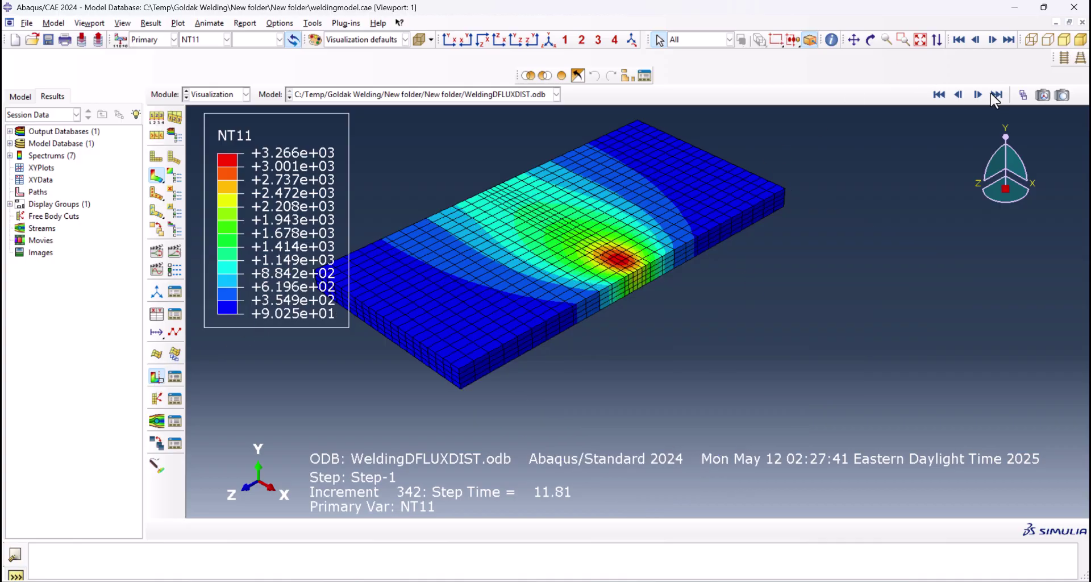
pyautogui.click(1023, 95)
pyautogui.moveTo(153, 213); pyautogui.dragTo(158, 213)
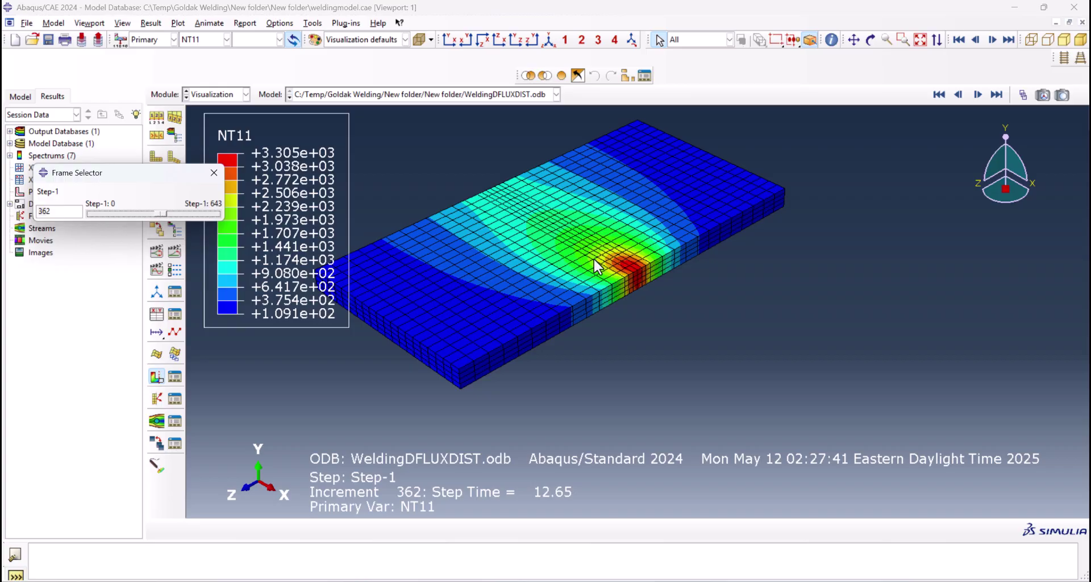
pyautogui.scroll(-5, 594, 257)
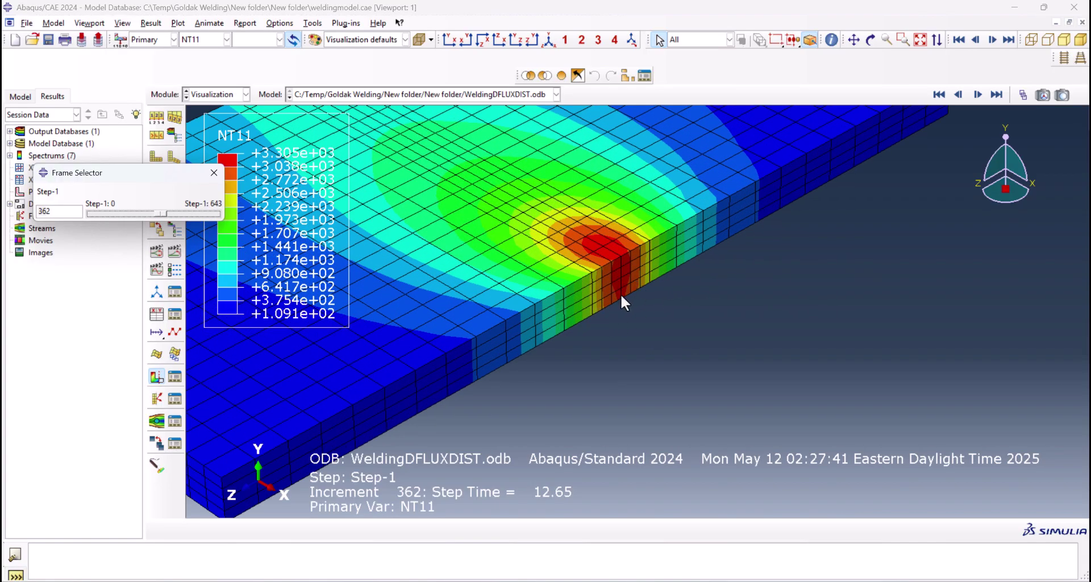
pyautogui.click(623, 295)
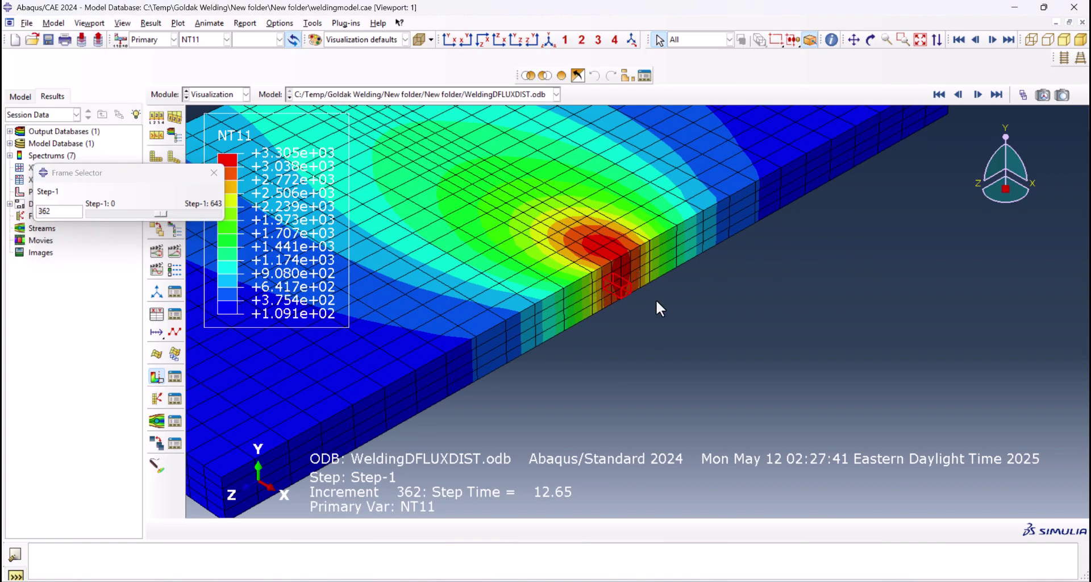
pyautogui.scroll(5, 641, 305)
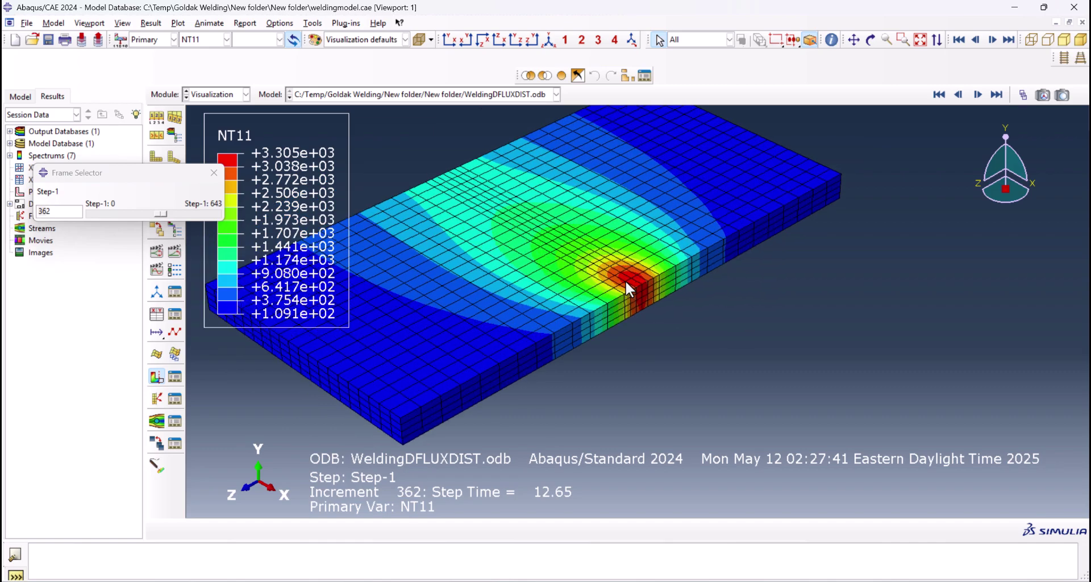
pyautogui.scroll(2, 660, 280)
# Move the results to frame 545 of Step-1 and turn off the view cut to show the whole plate.
pyautogui.moveTo(166, 214); pyautogui.dragTo(205, 214)
pyautogui.click(212, 173)
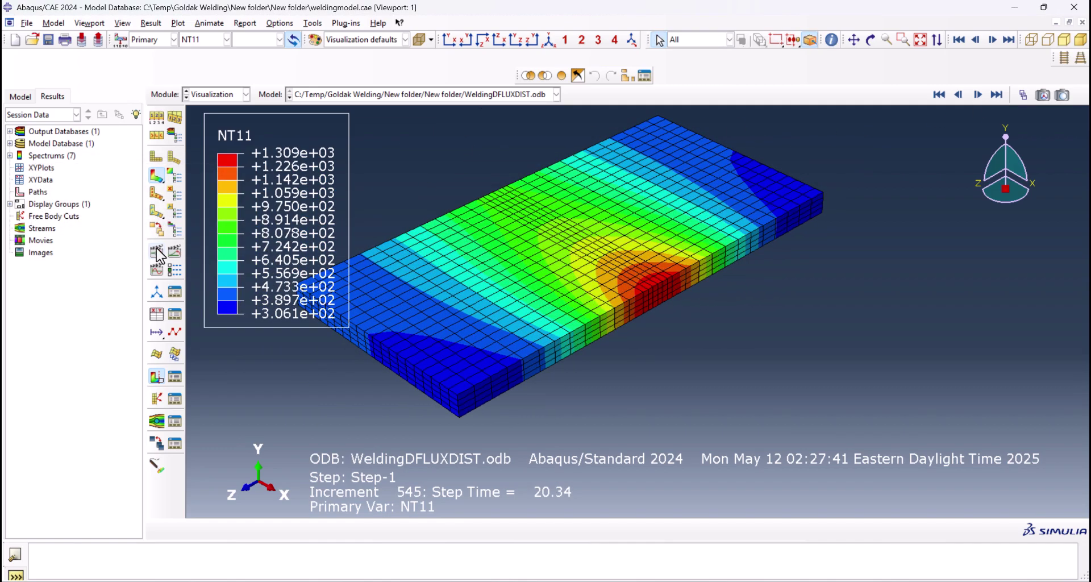
pyautogui.click(157, 376)
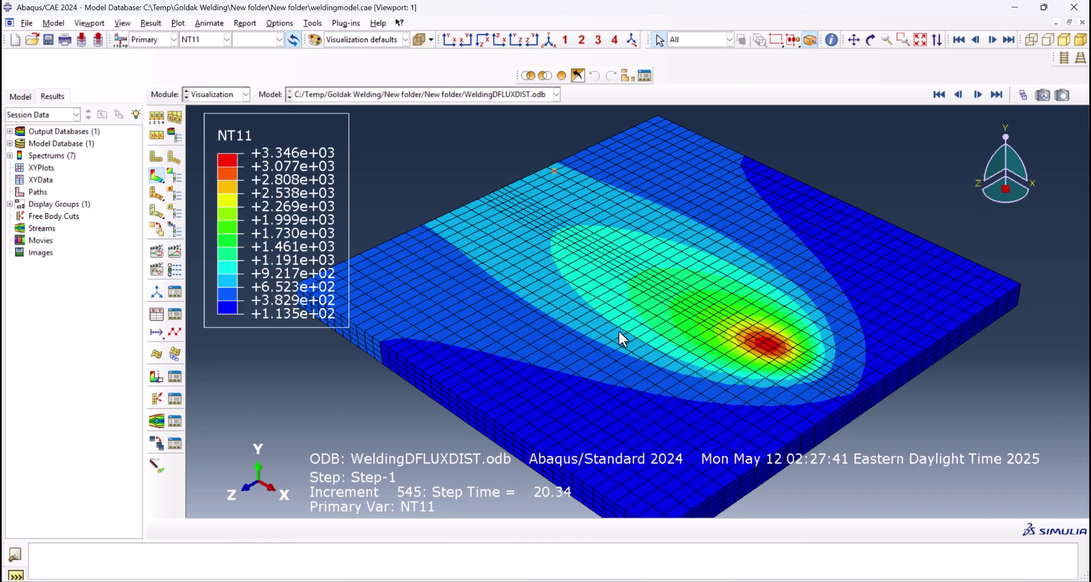
# Show only the free edges on the plate's contour plot and move the results to frame 338 of Step-1.
pyautogui.click(283, 24)
pyautogui.click(296, 34)
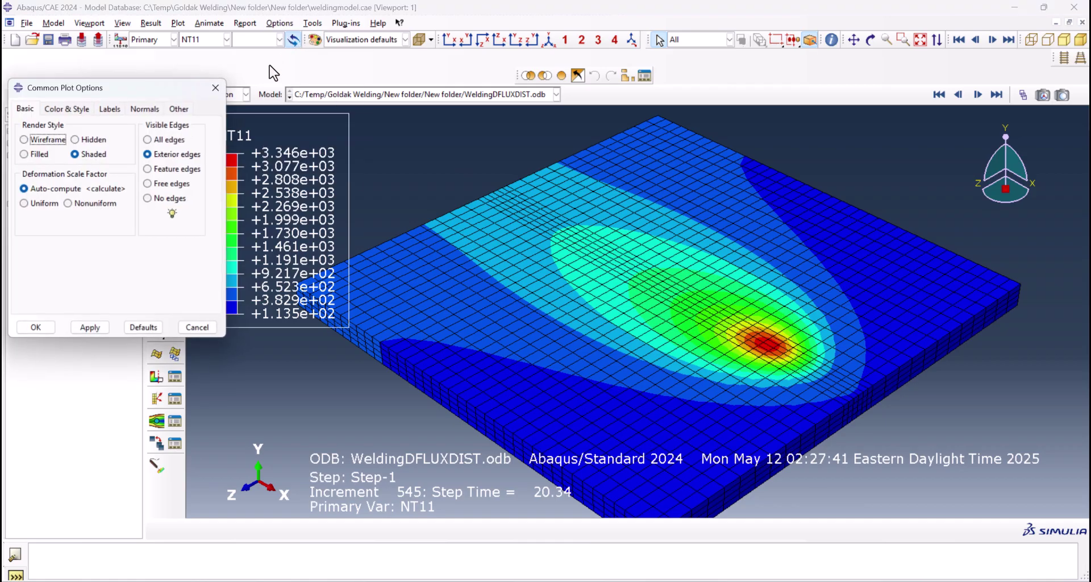
pyautogui.click(171, 184)
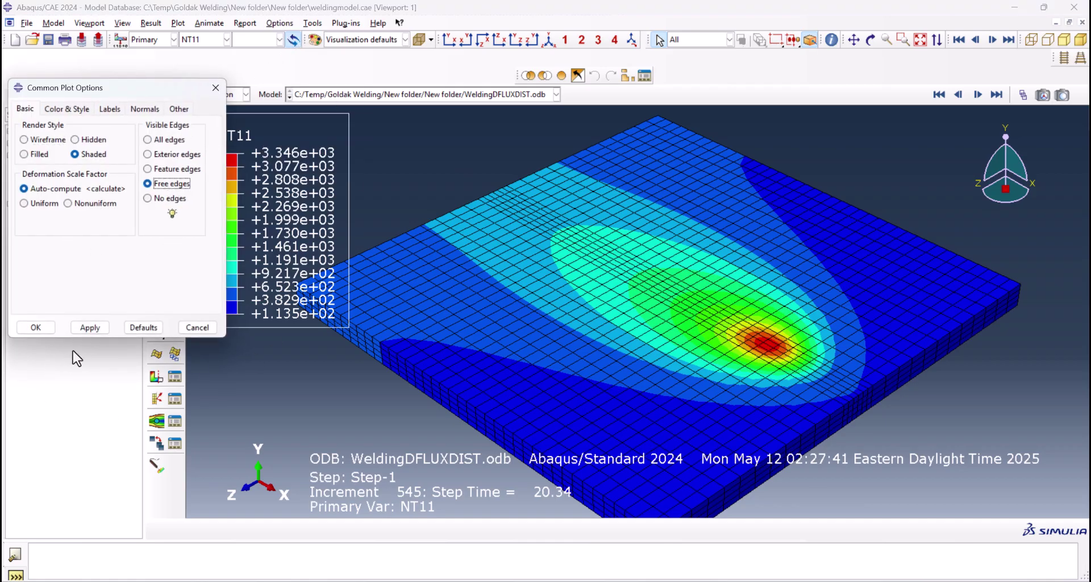
pyautogui.click(90, 329)
pyautogui.click(32, 328)
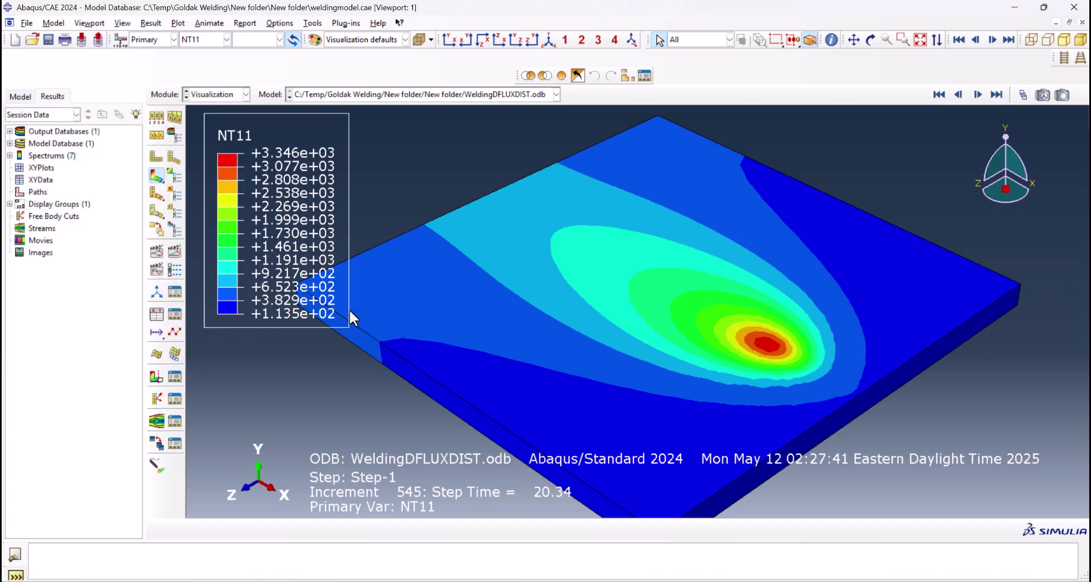
pyautogui.click(1023, 95)
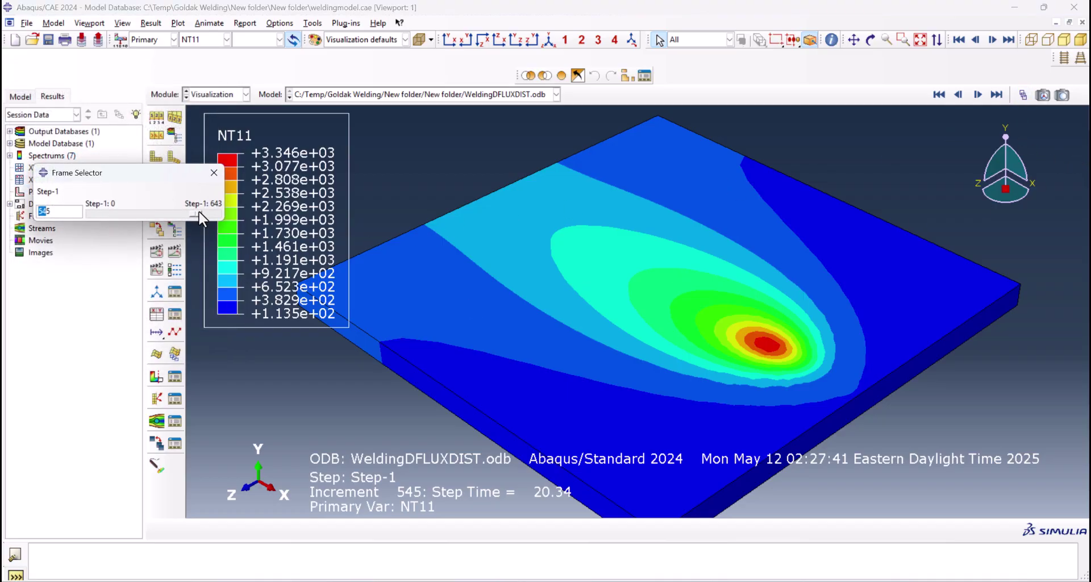
pyautogui.moveTo(200, 215); pyautogui.dragTo(156, 219)
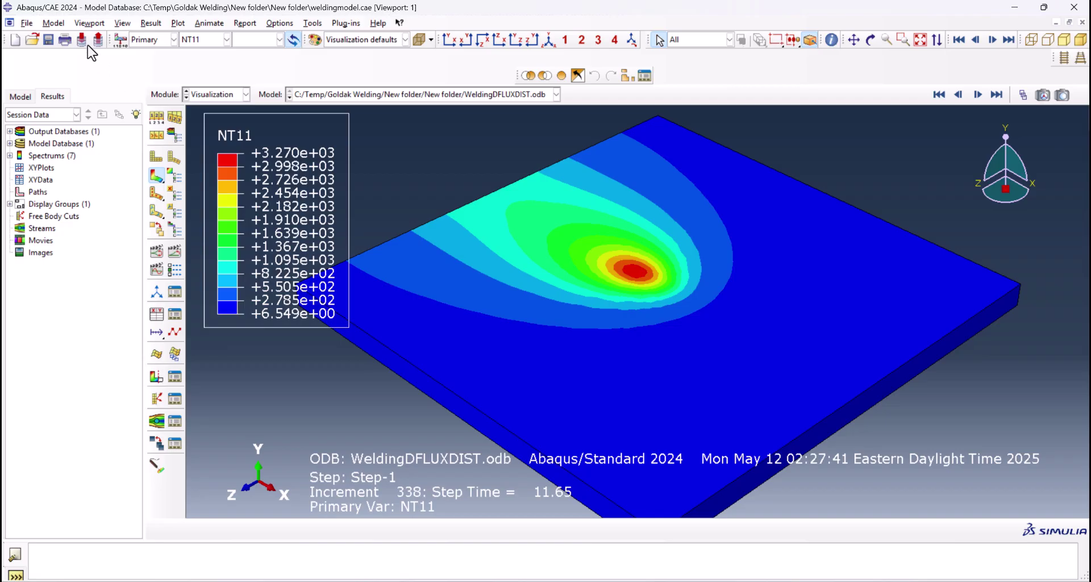
# Hide the title block and state block in the viewport annotations and fit the whole plate in view.
pyautogui.click(90, 23)
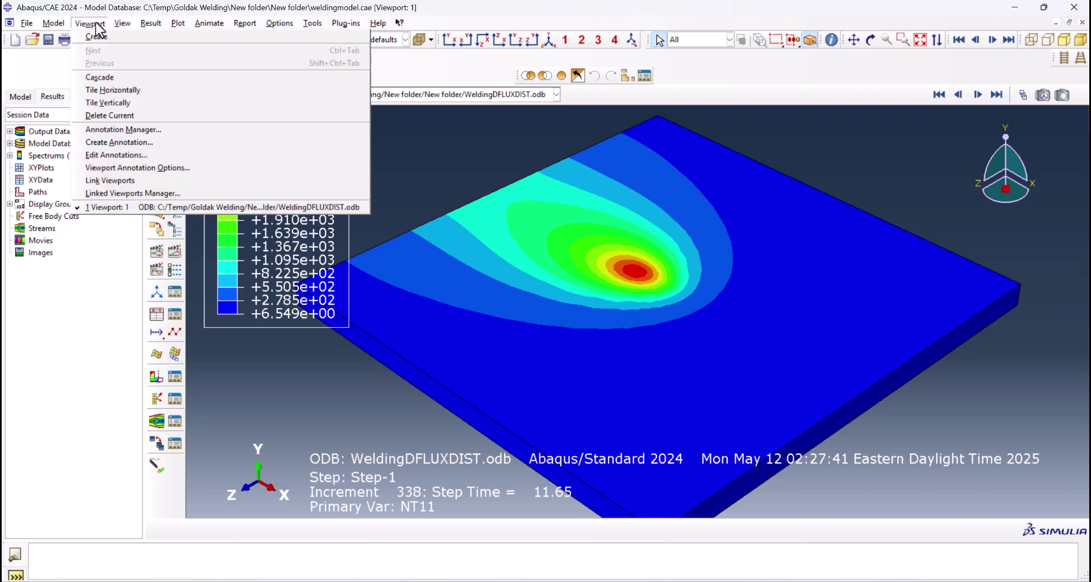
pyautogui.click(140, 168)
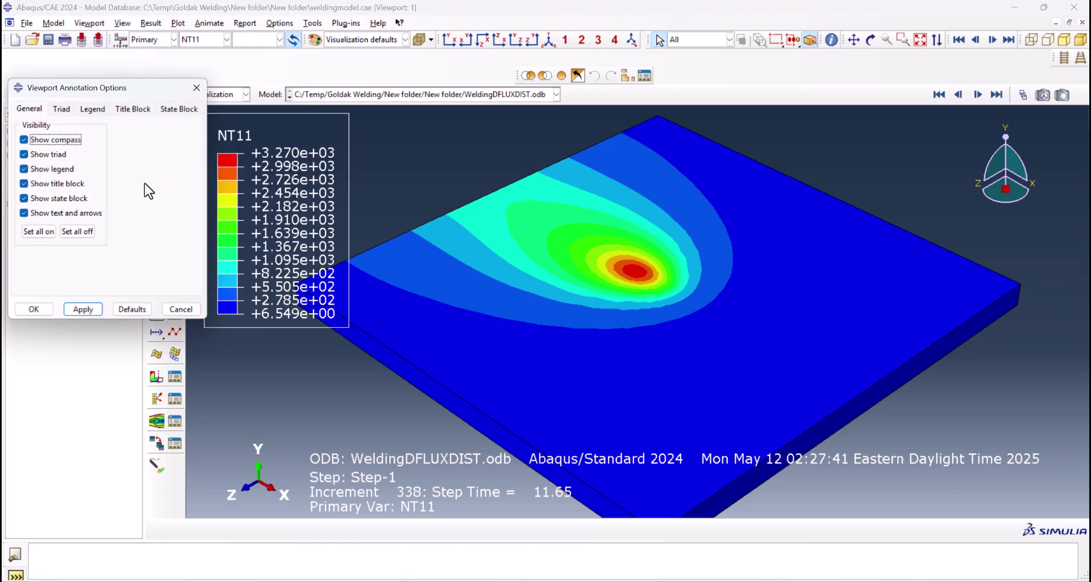
pyautogui.click(47, 200)
pyautogui.click(50, 184)
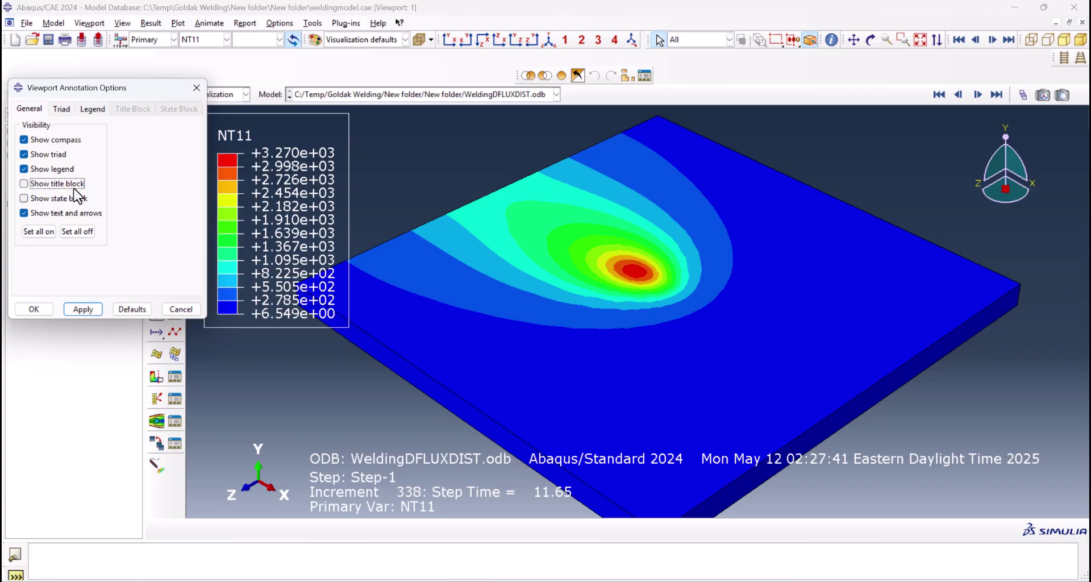
pyautogui.click(83, 312)
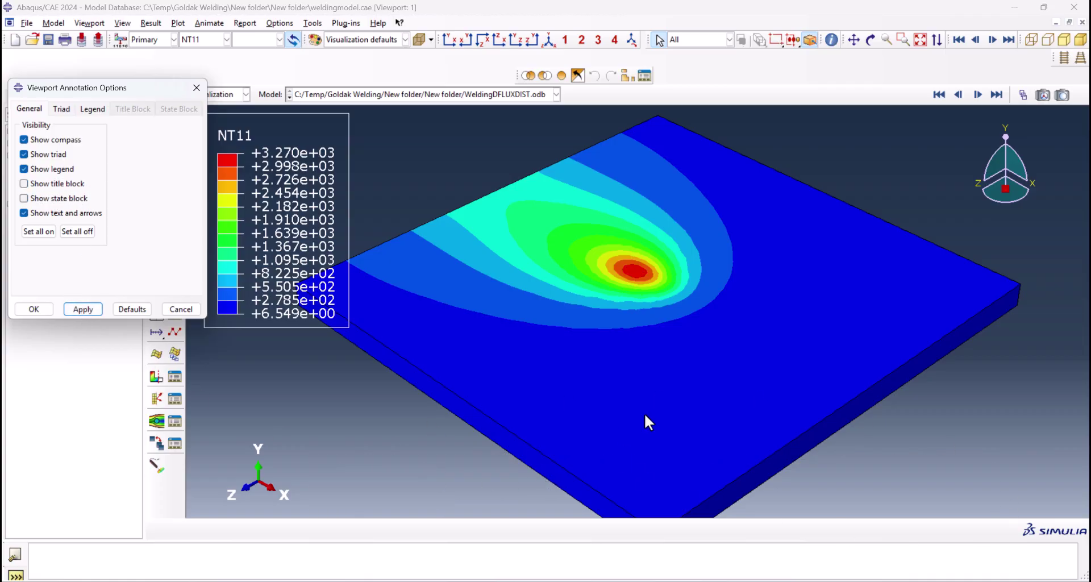
pyautogui.scroll(-1, 401, 302)
pyautogui.scroll(-1, 655, 258)
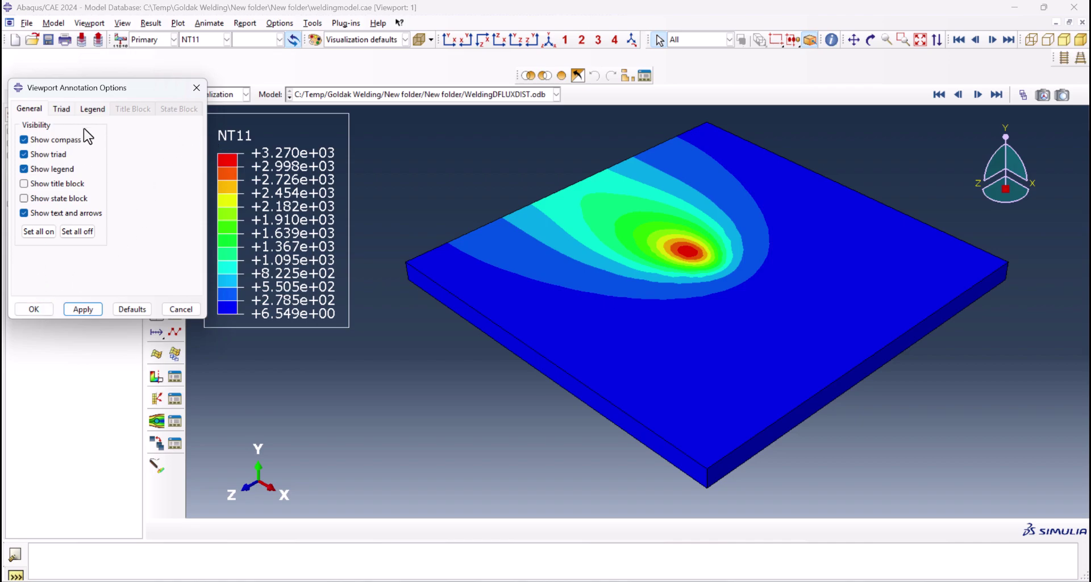
# Reduce the contour legend's font size to 10 points.
pyautogui.click(91, 109)
pyautogui.click(149, 185)
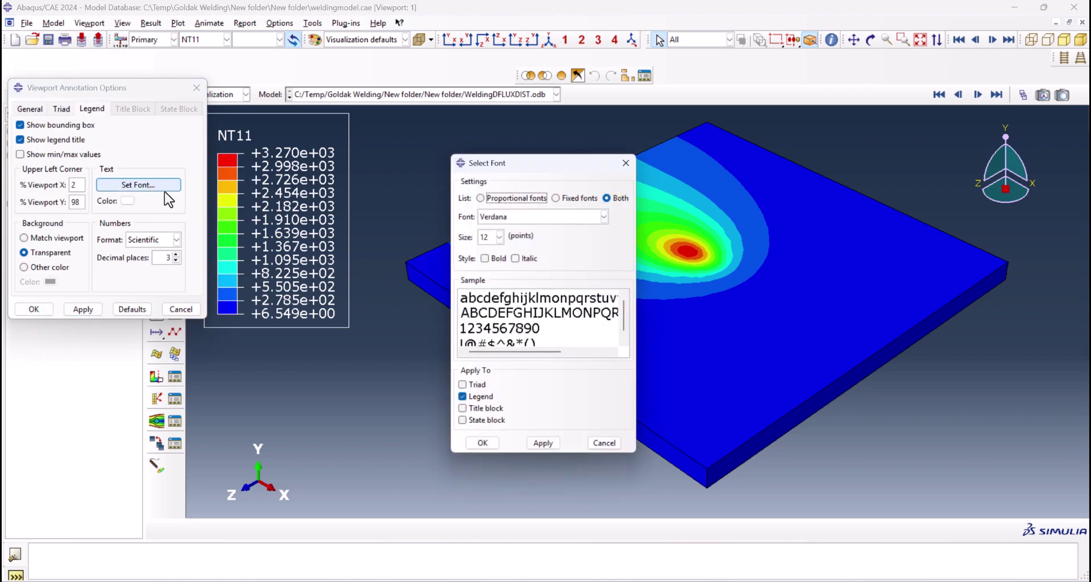
pyautogui.click(500, 238)
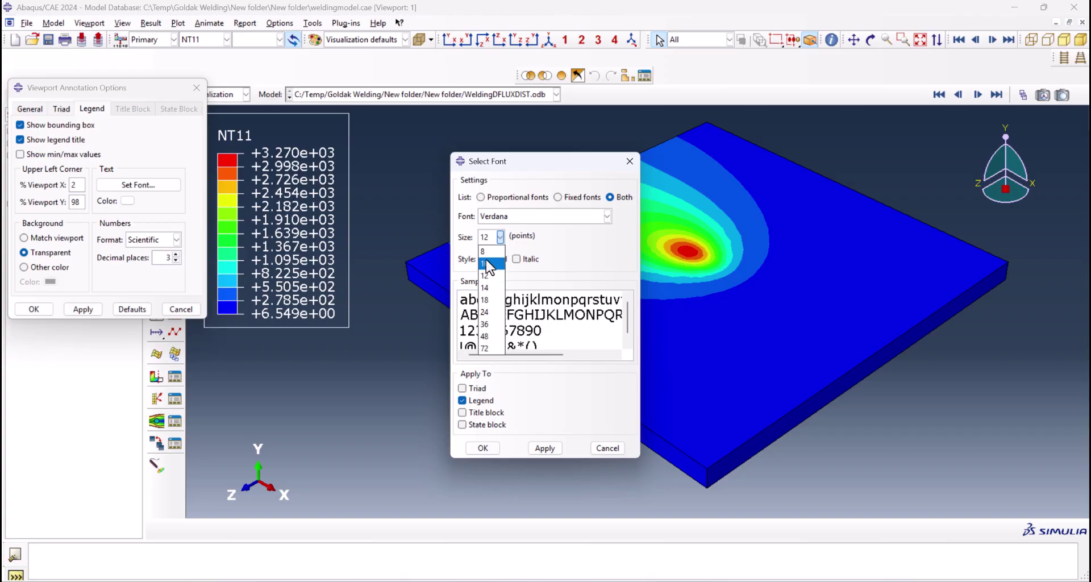
pyautogui.click(488, 265)
pyautogui.click(483, 448)
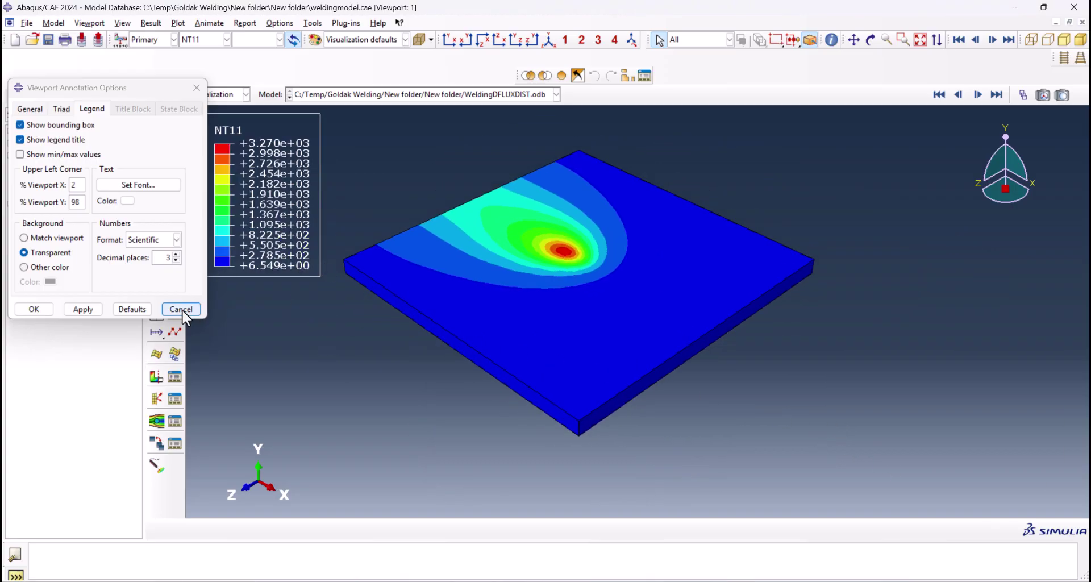
pyautogui.click(181, 309)
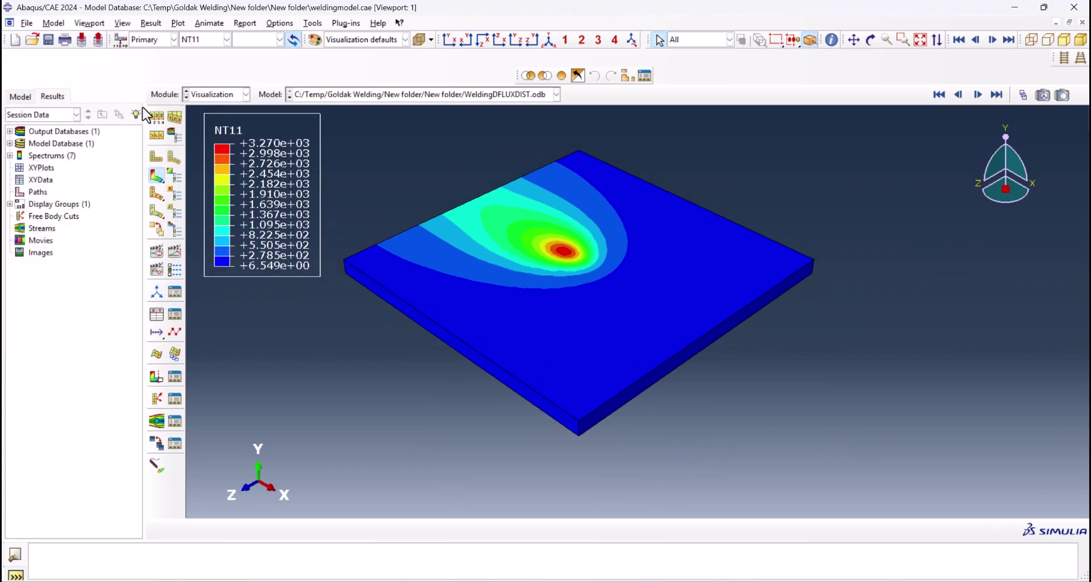
# Play the time history animation of the temperature contours and check its player options.
pyautogui.click(173, 254)
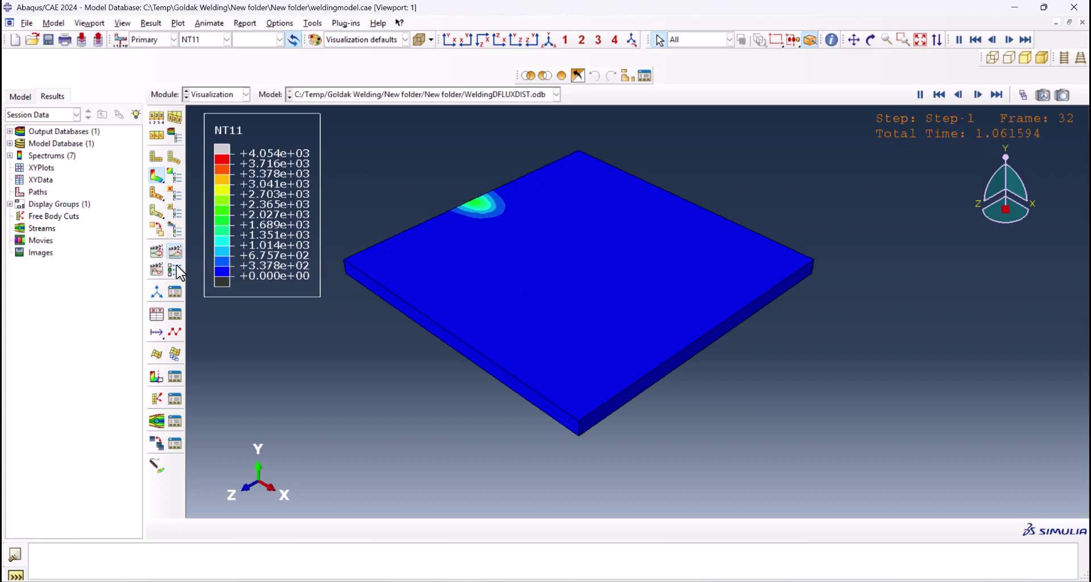
pyautogui.click(178, 272)
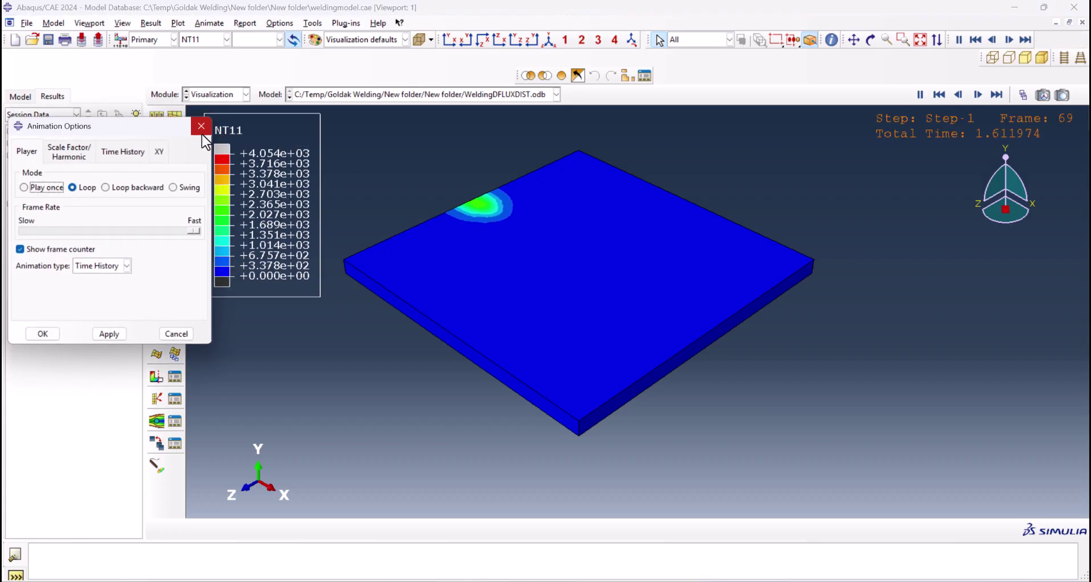
pyautogui.click(201, 127)
# Specify 2500 as the contour plot's maximum limit.
pyautogui.click(174, 180)
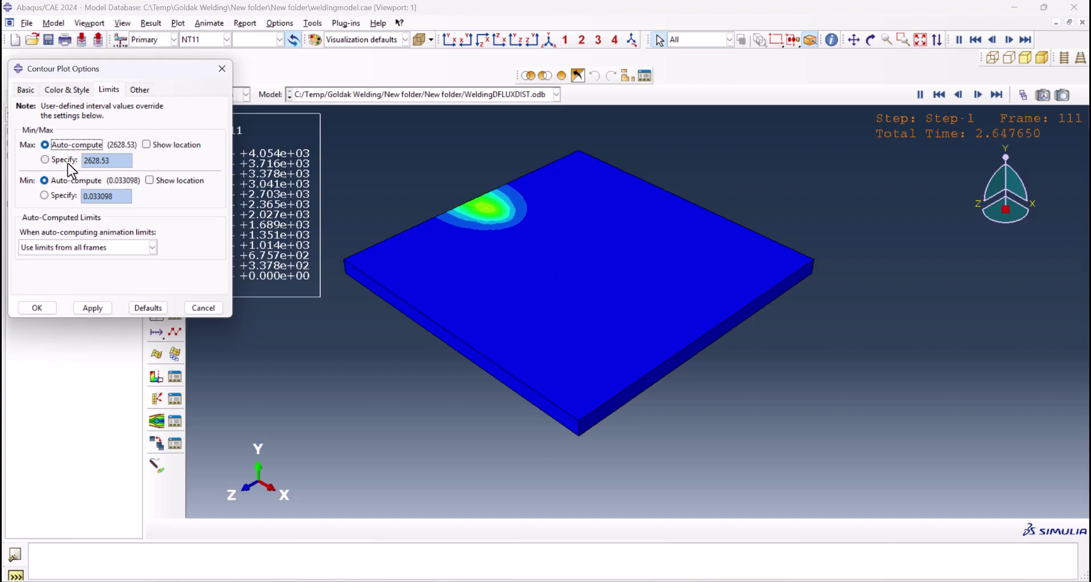
pyautogui.click(45, 159)
pyautogui.doubleClick(97, 161)
pyautogui.write('150')
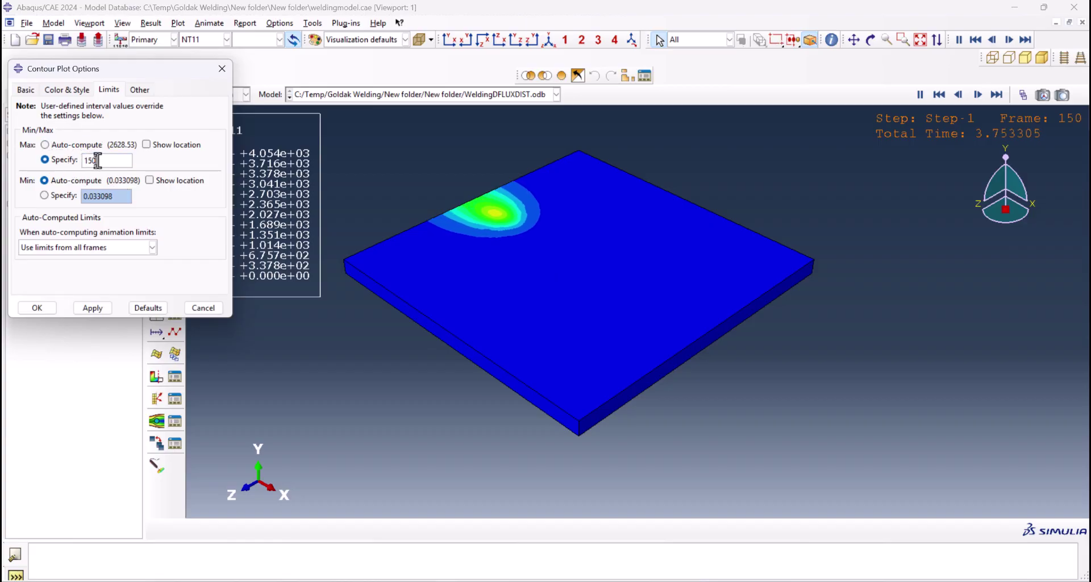
pyautogui.doubleClick(97, 160)
pyautogui.write('2500')
pyautogui.click(37, 308)
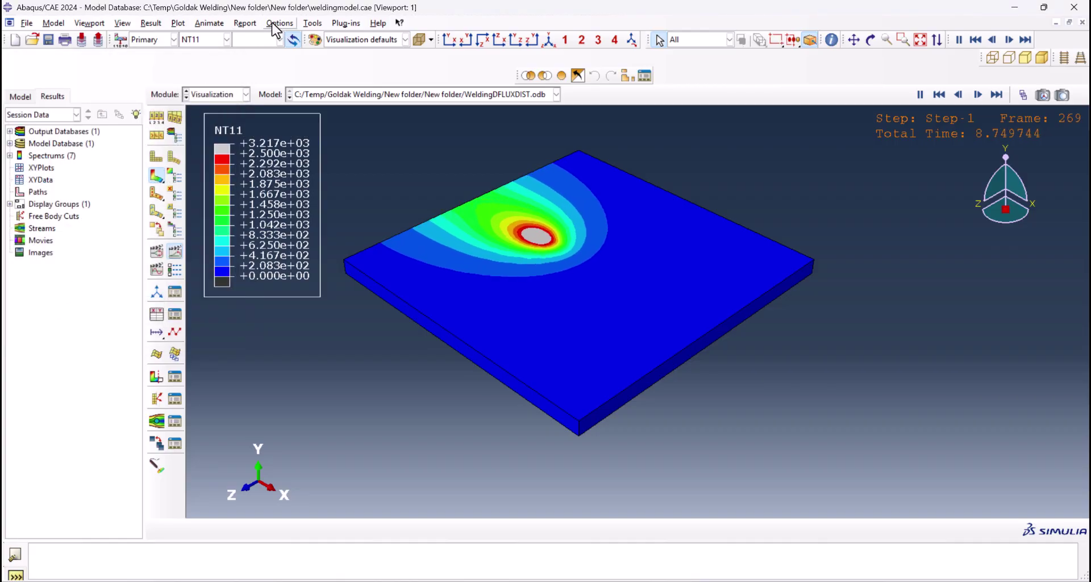
pyautogui.click(209, 23)
pyautogui.click(228, 81)
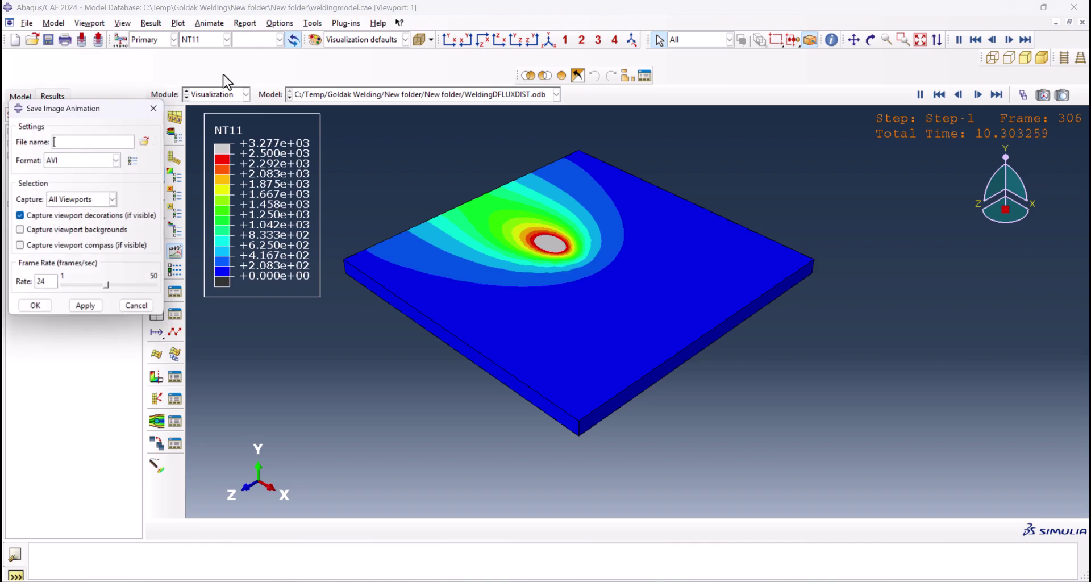
pyautogui.click(73, 160)
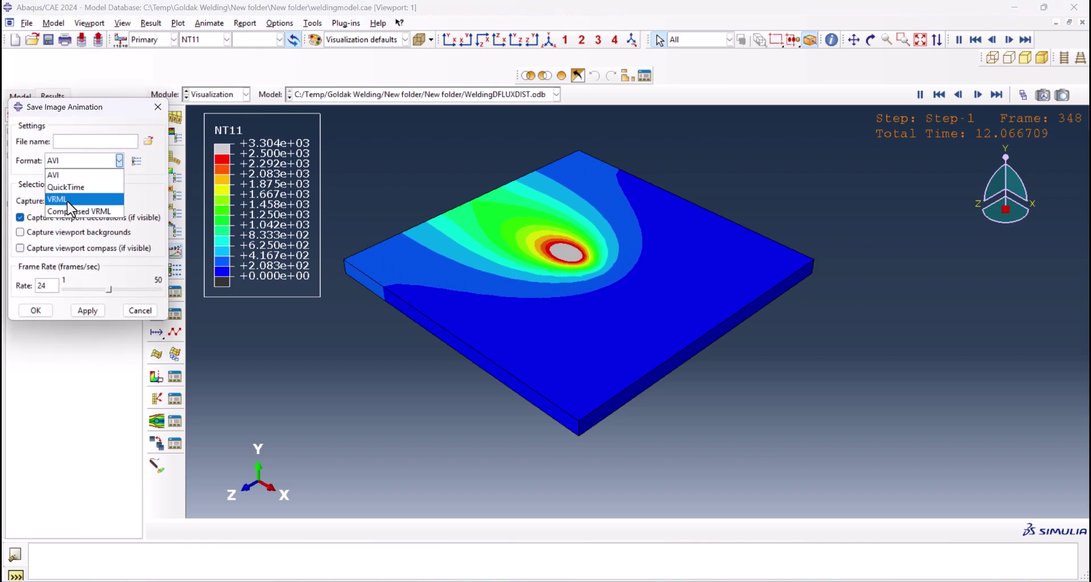
pyautogui.click(54, 175)
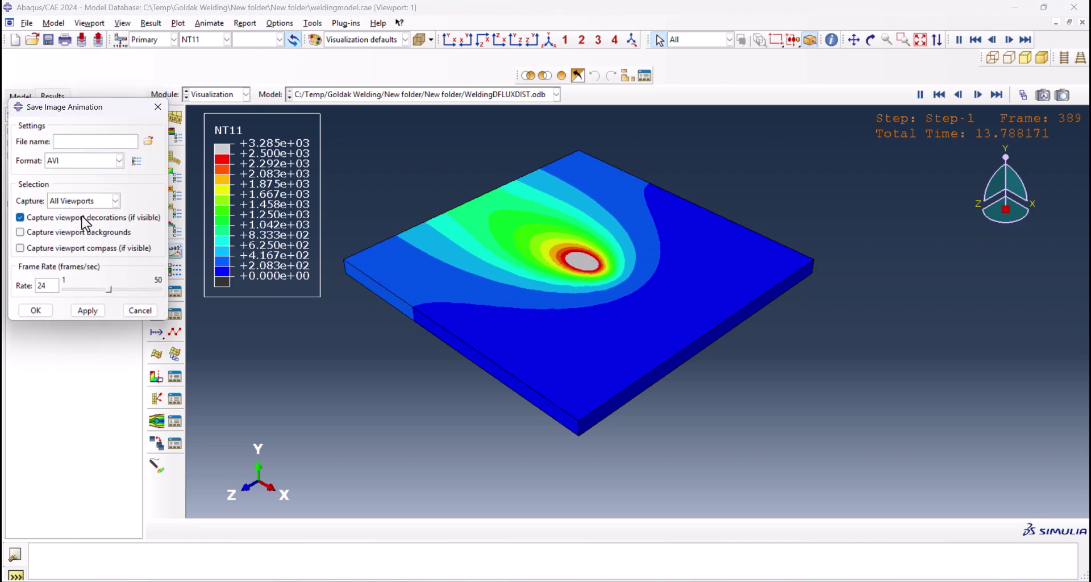
pyautogui.click(141, 311)
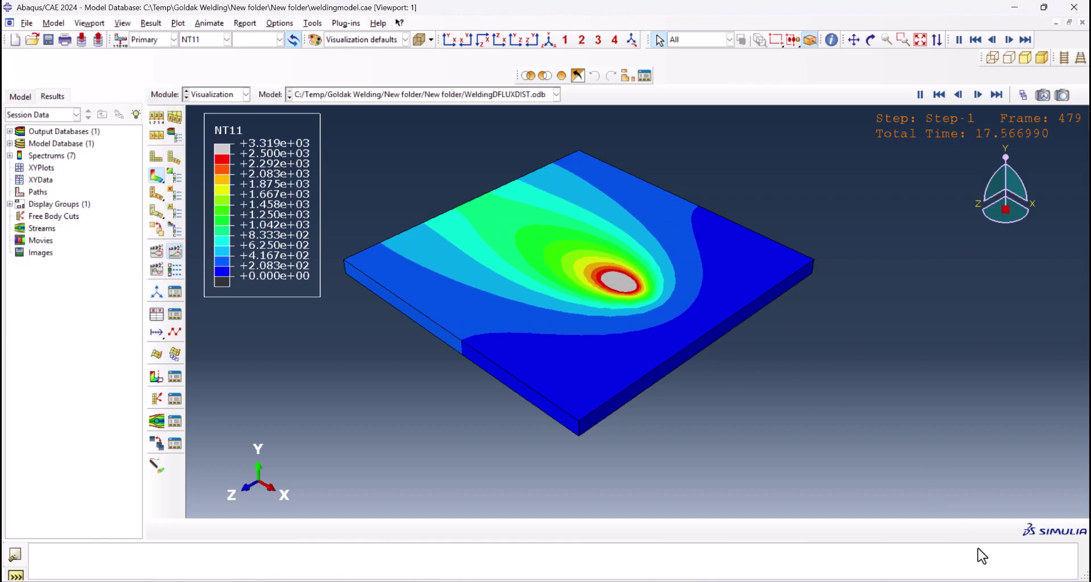
# Create XY data from ODB field output, using the Unique Nodal position and the NT11 nodal temperature variable.
pyautogui.click(156, 314)
pyautogui.click(246, 80)
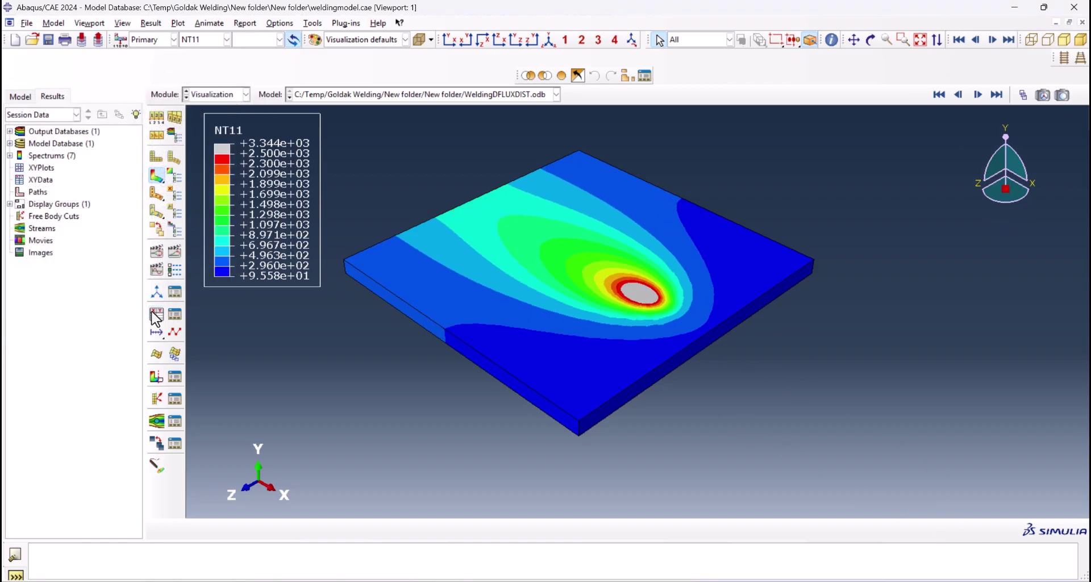
pyautogui.click(155, 315)
pyautogui.click(183, 127)
pyautogui.click(179, 238)
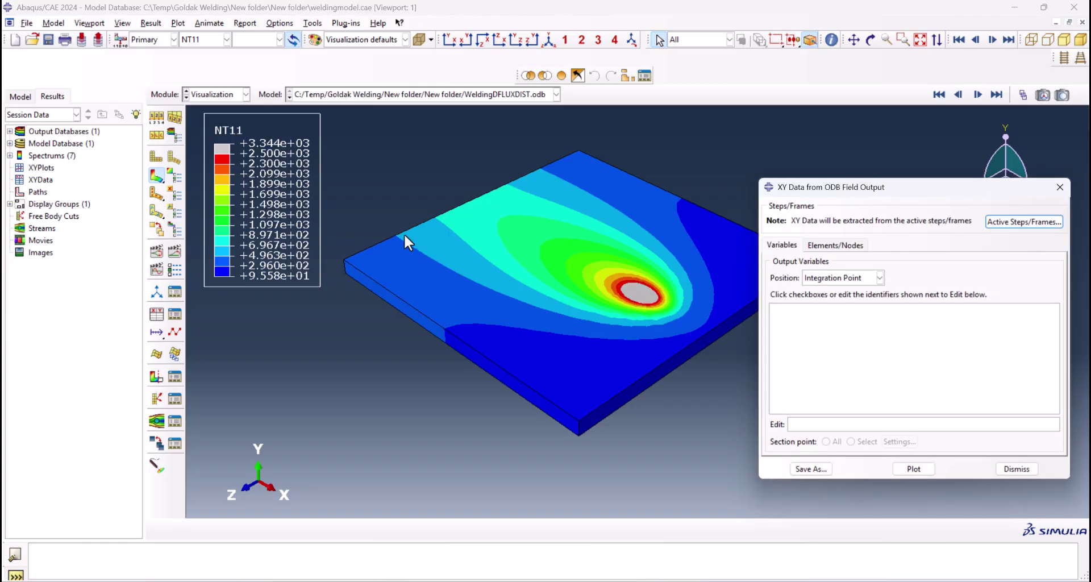
pyautogui.click(852, 246)
pyautogui.click(784, 245)
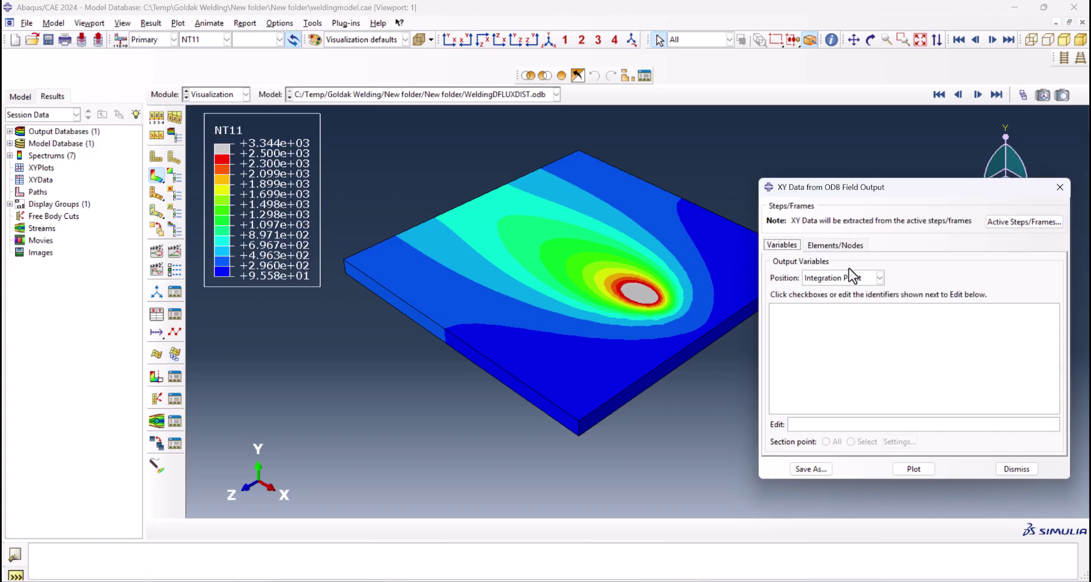
pyautogui.click(852, 277)
pyautogui.click(840, 329)
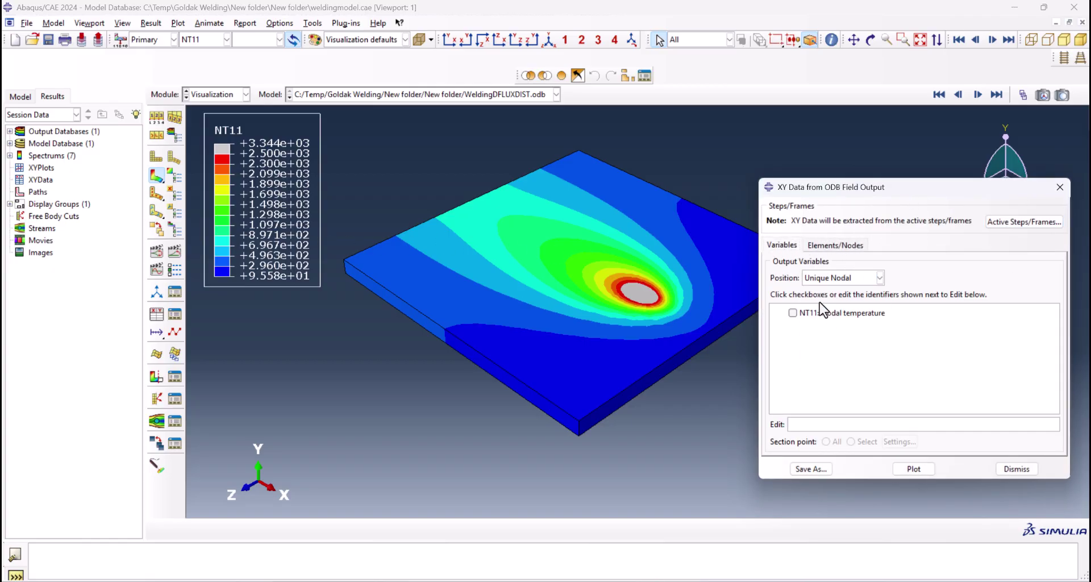
pyautogui.click(793, 313)
# Pick one node at the centre of the hot spot in the viewport and plot its temperature against time.
pyautogui.click(834, 246)
pyautogui.click(803, 307)
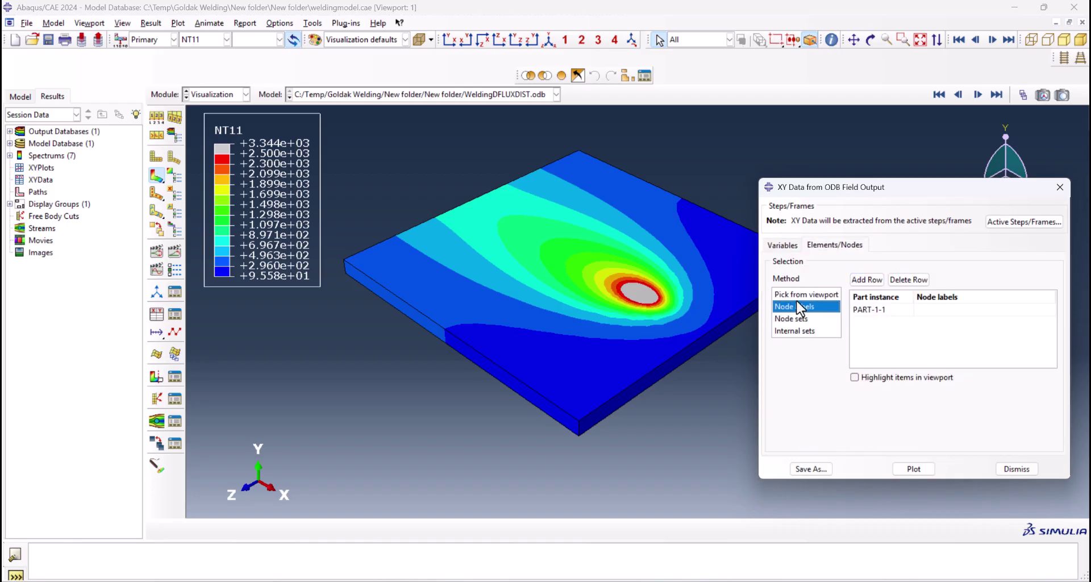
pyautogui.click(807, 295)
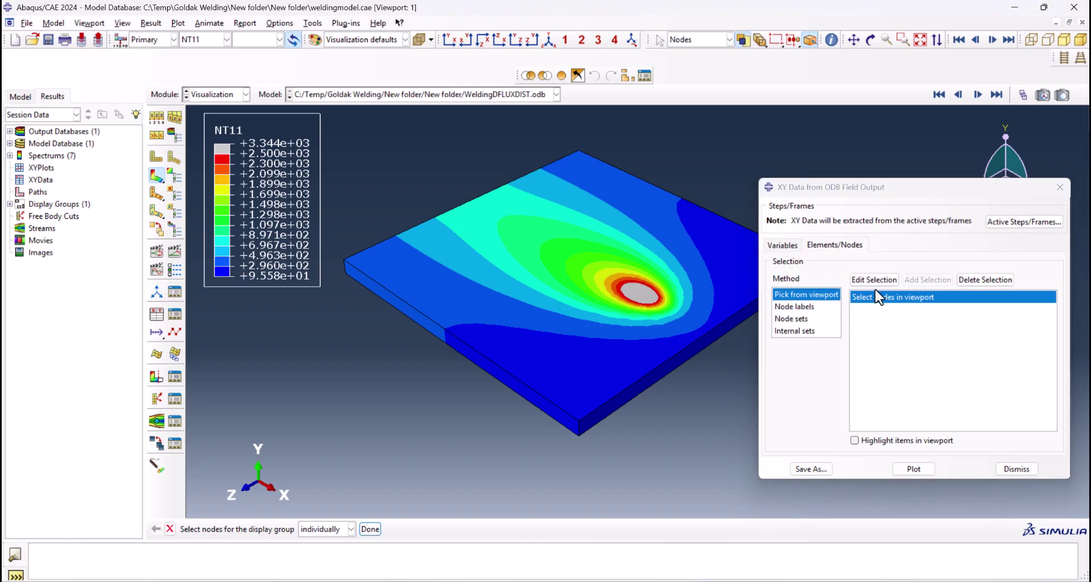
pyautogui.click(875, 280)
pyautogui.click(638, 292)
pyautogui.click(911, 467)
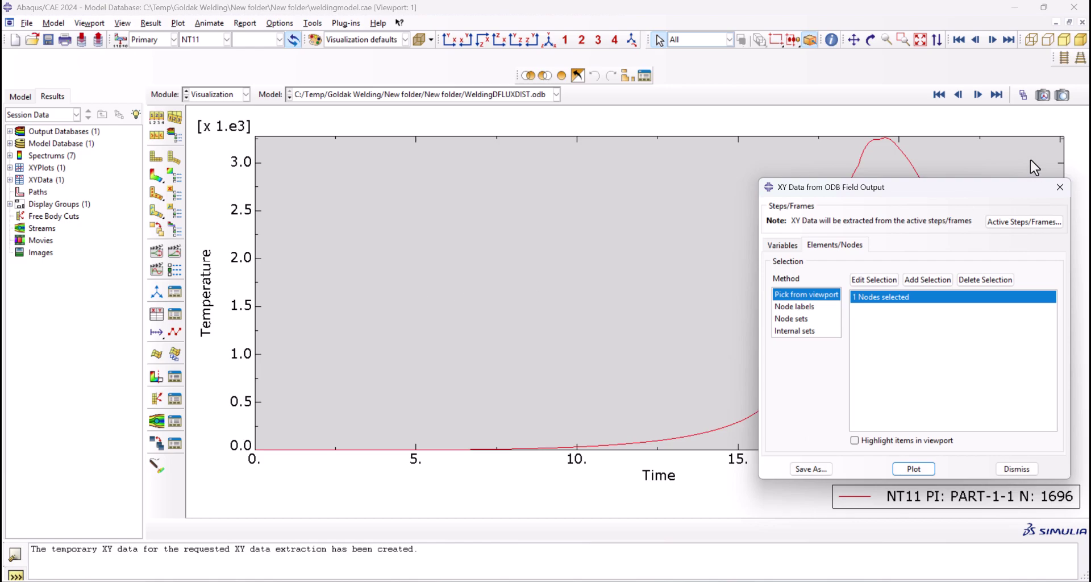
pyautogui.moveTo(889, 189); pyautogui.dragTo(651, 480)
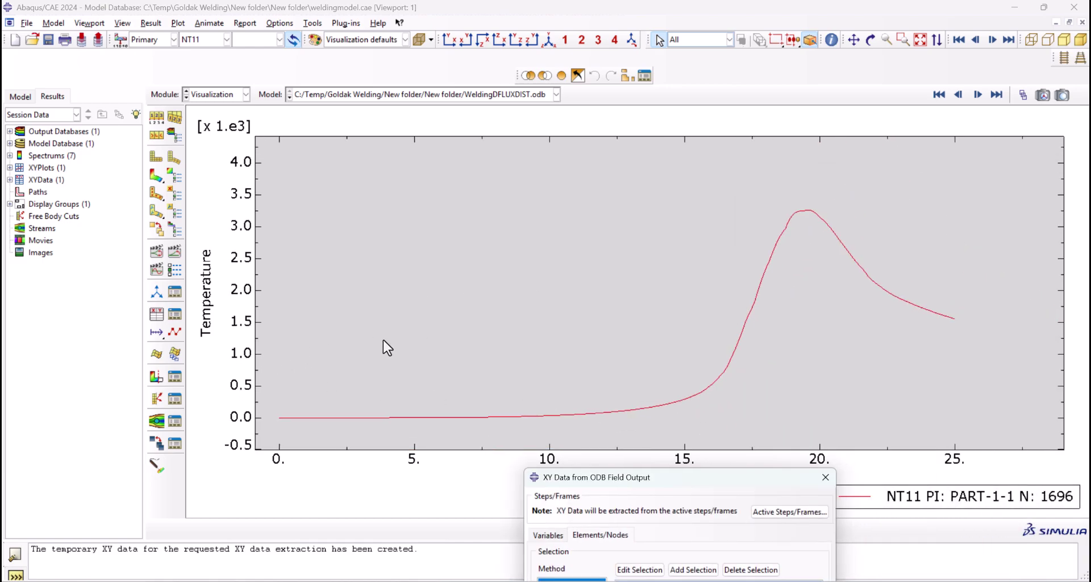